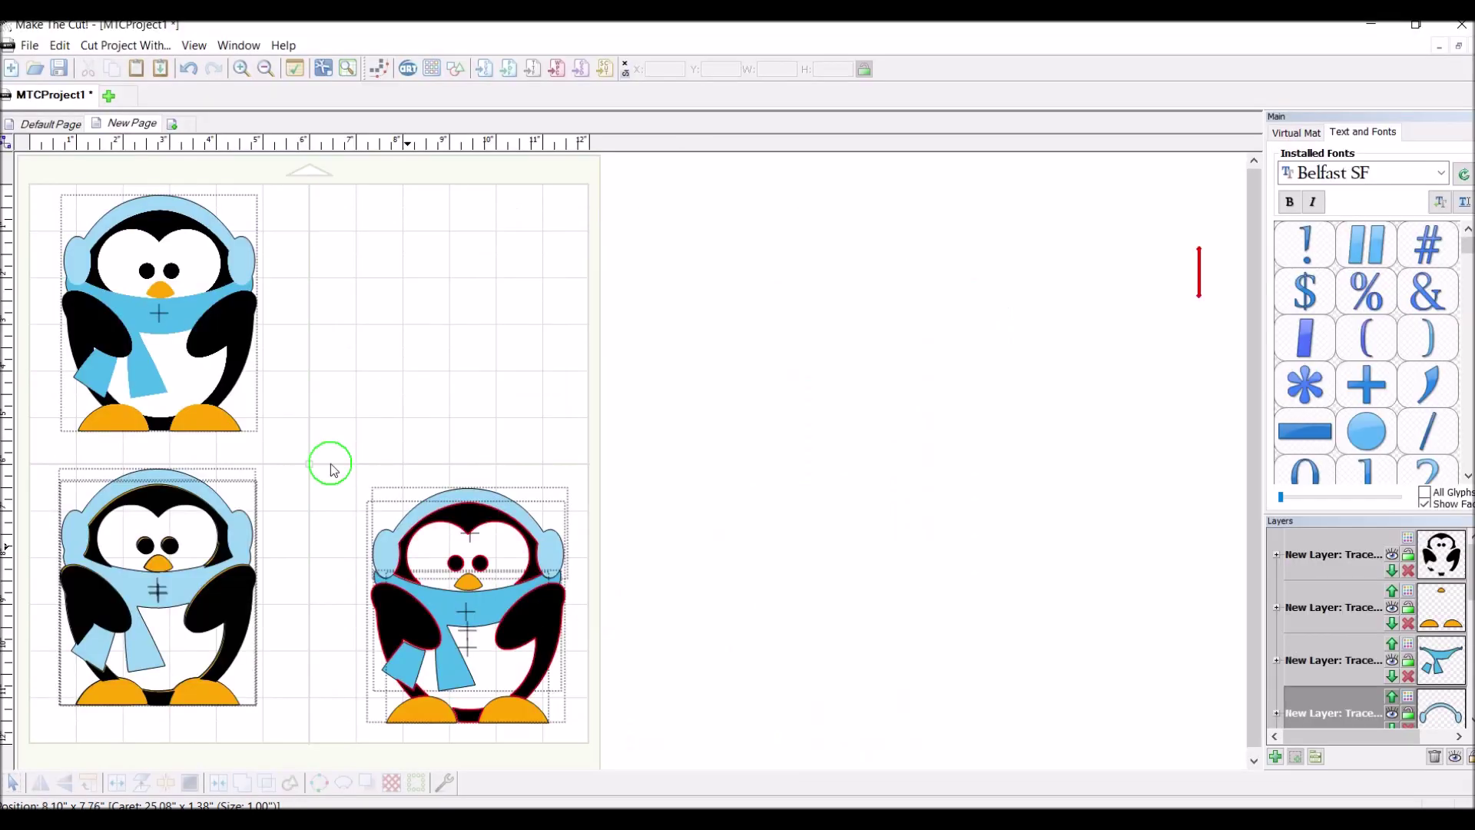
On the empty Default Page, open the image 2-PenguinsWLandJ1.jpg for pixel tracing.
left_click(53, 125)
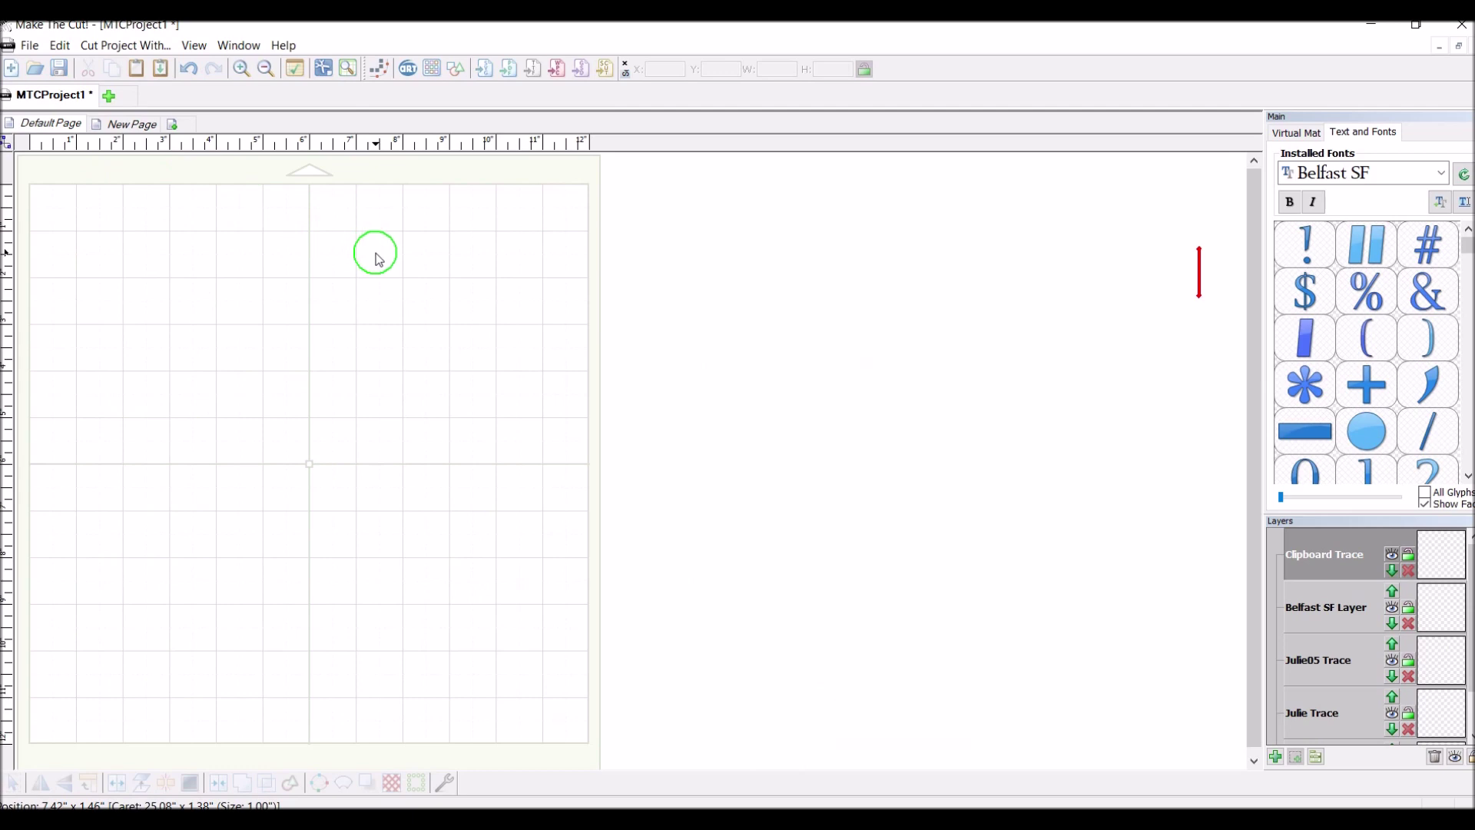
left_click(384, 74)
left_click(381, 74)
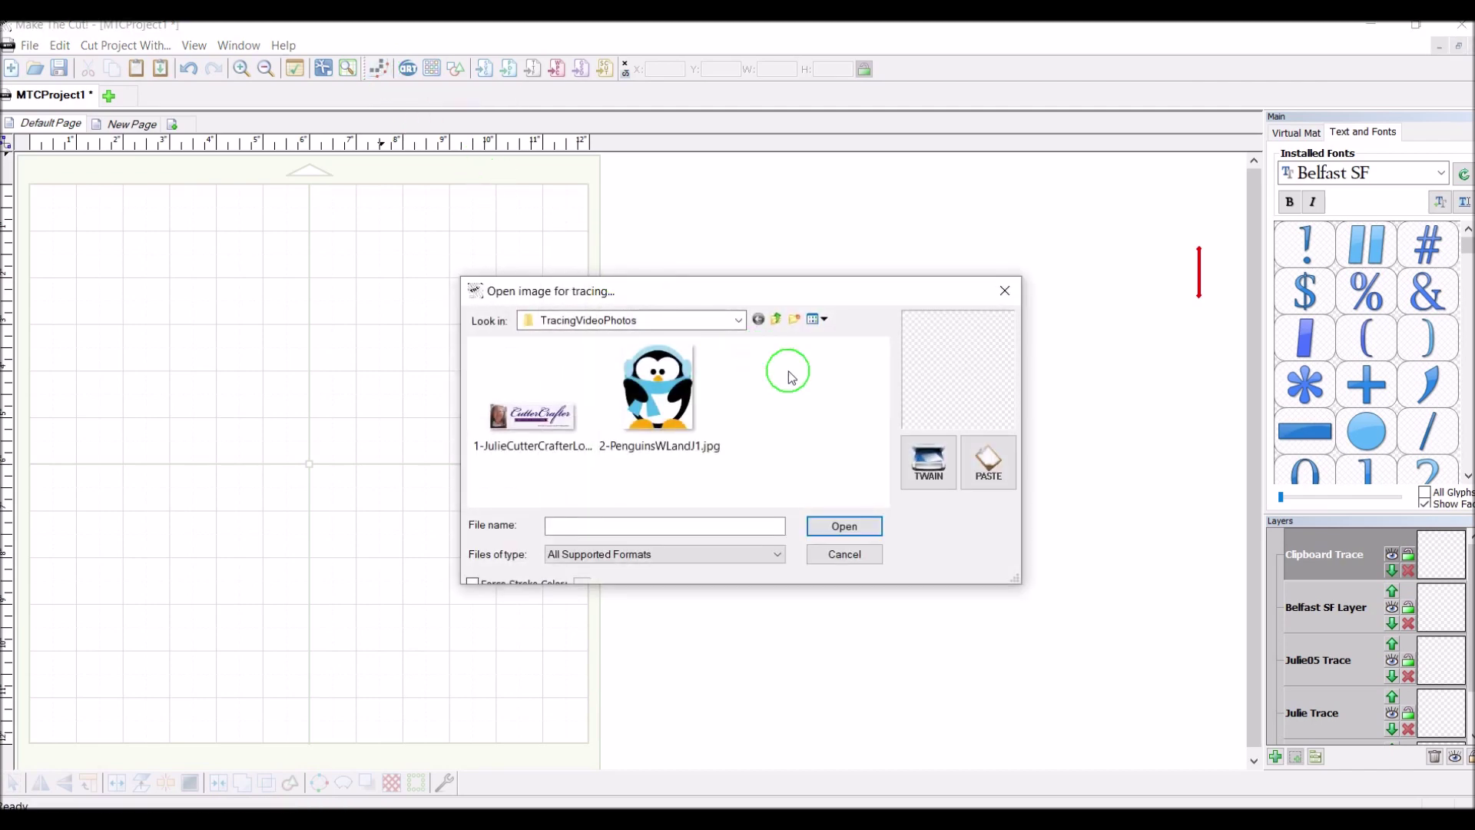
left_click(679, 410)
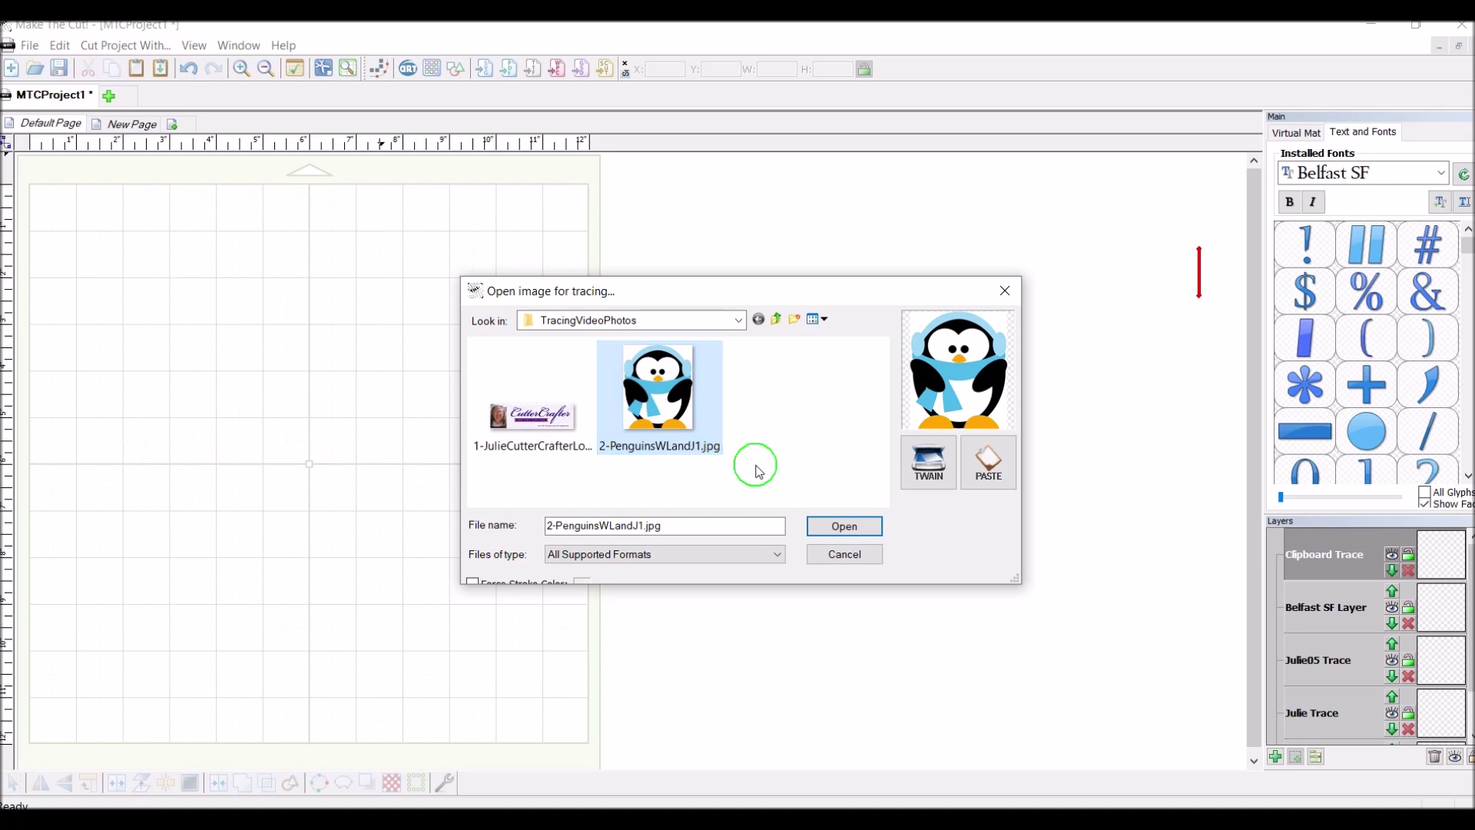
left_click(842, 530)
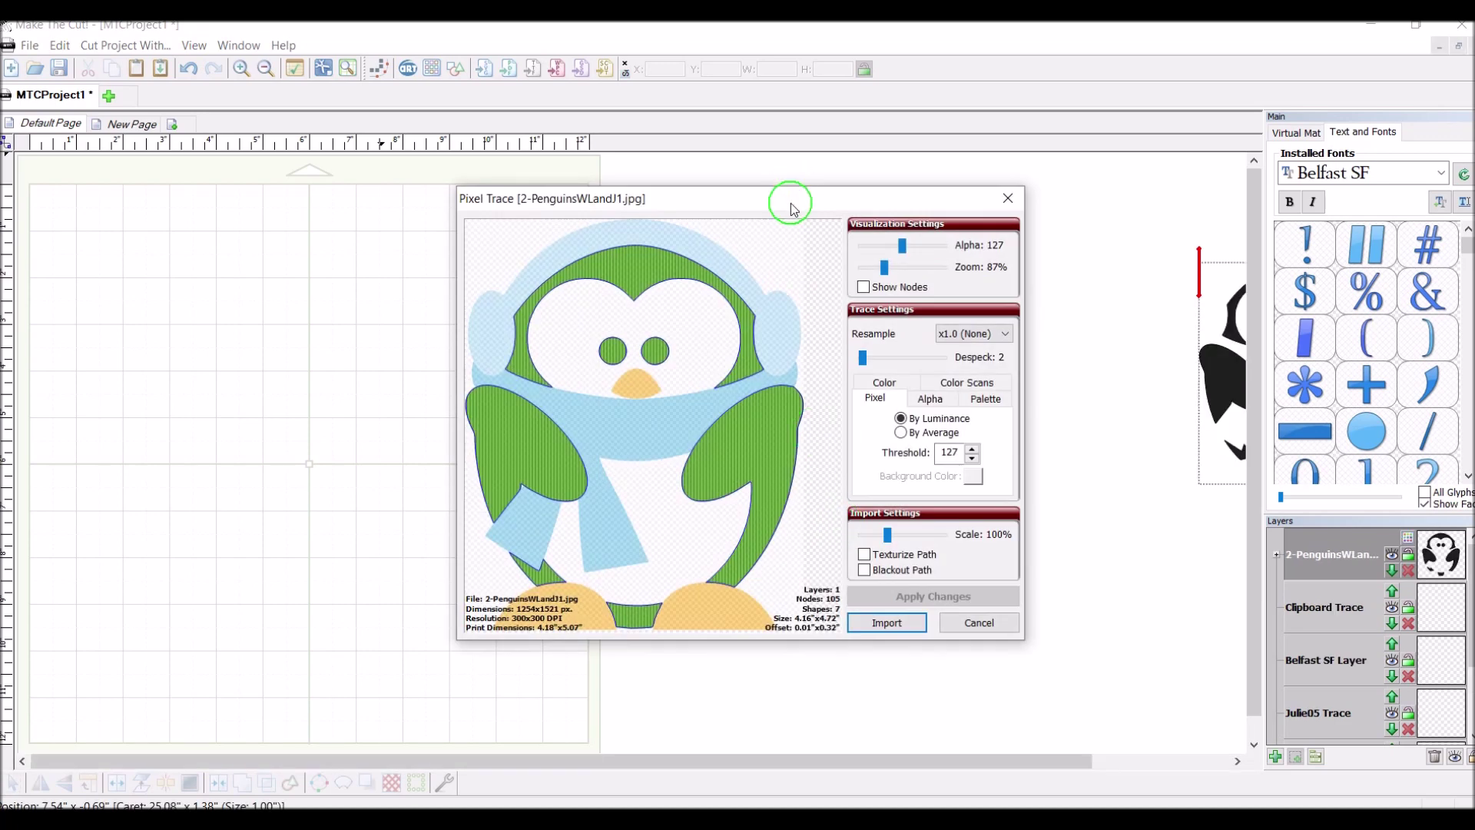
Trace the penguin's full silhouette with despeck 25, threshold 230, and the texturize and blackout path options enabled.
left_click_drag(792, 206, 502, 204)
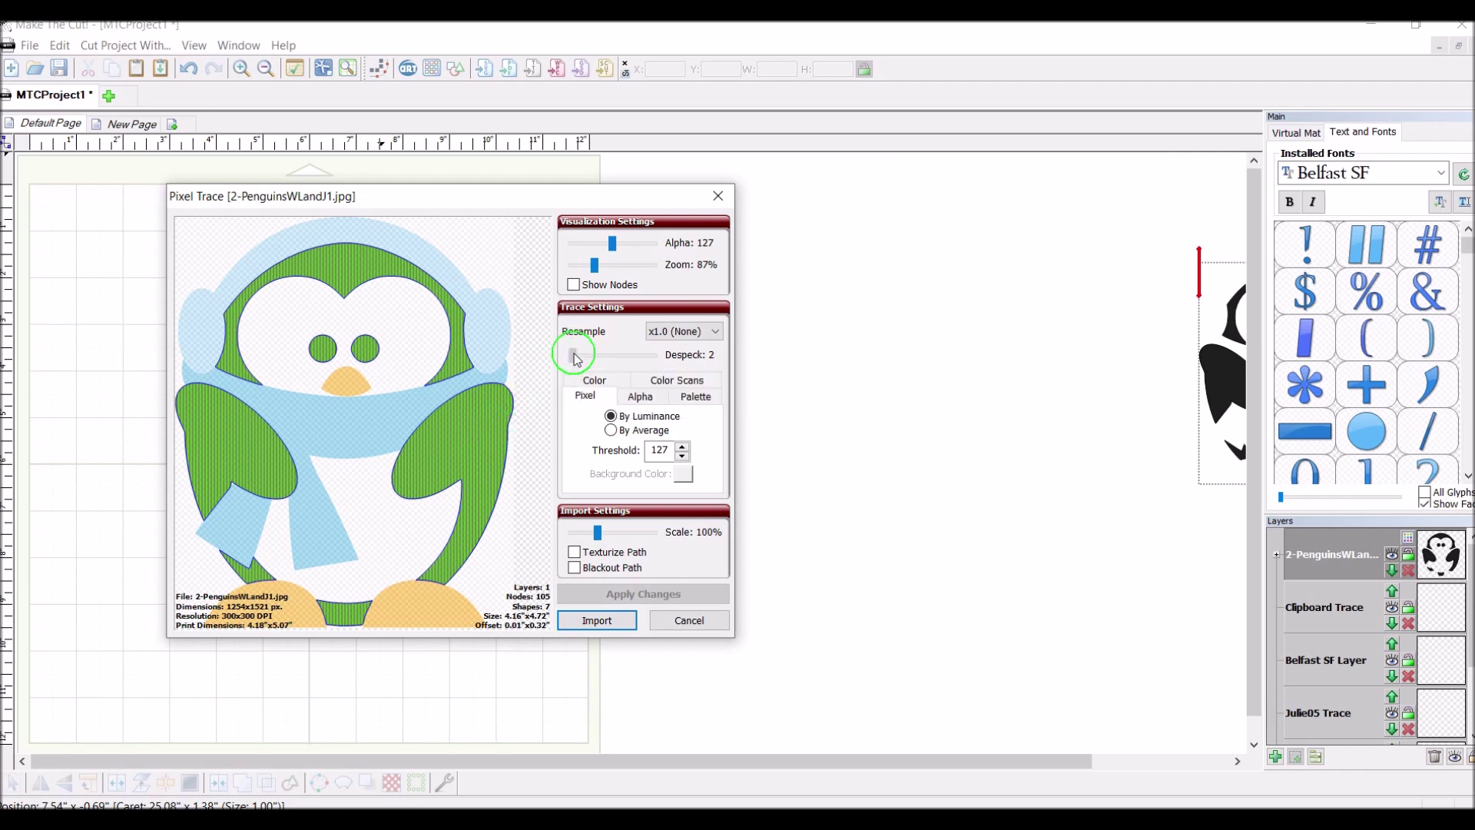
left_click_drag(574, 355, 579, 358)
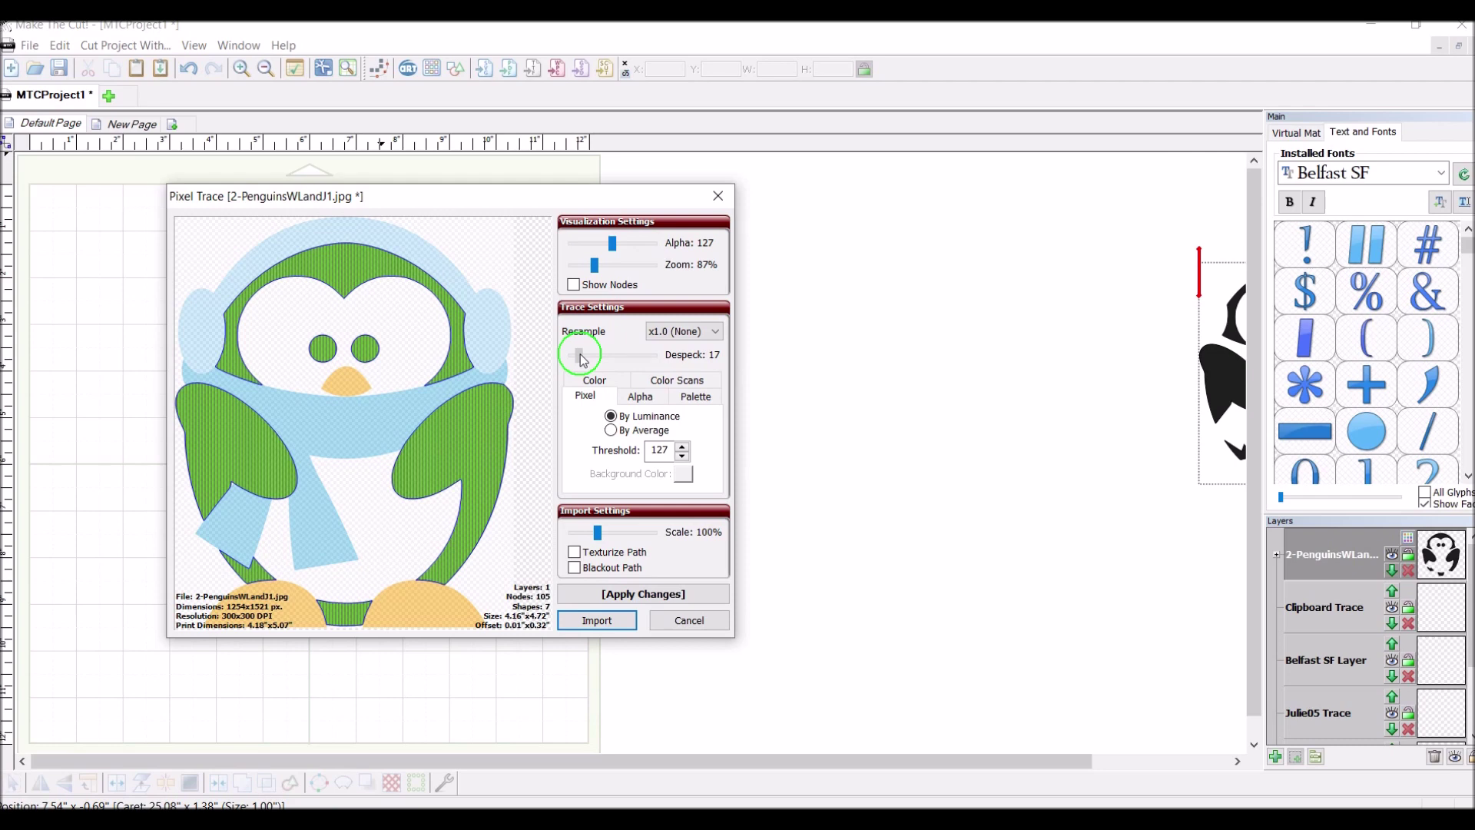
left_click_drag(581, 358, 586, 361)
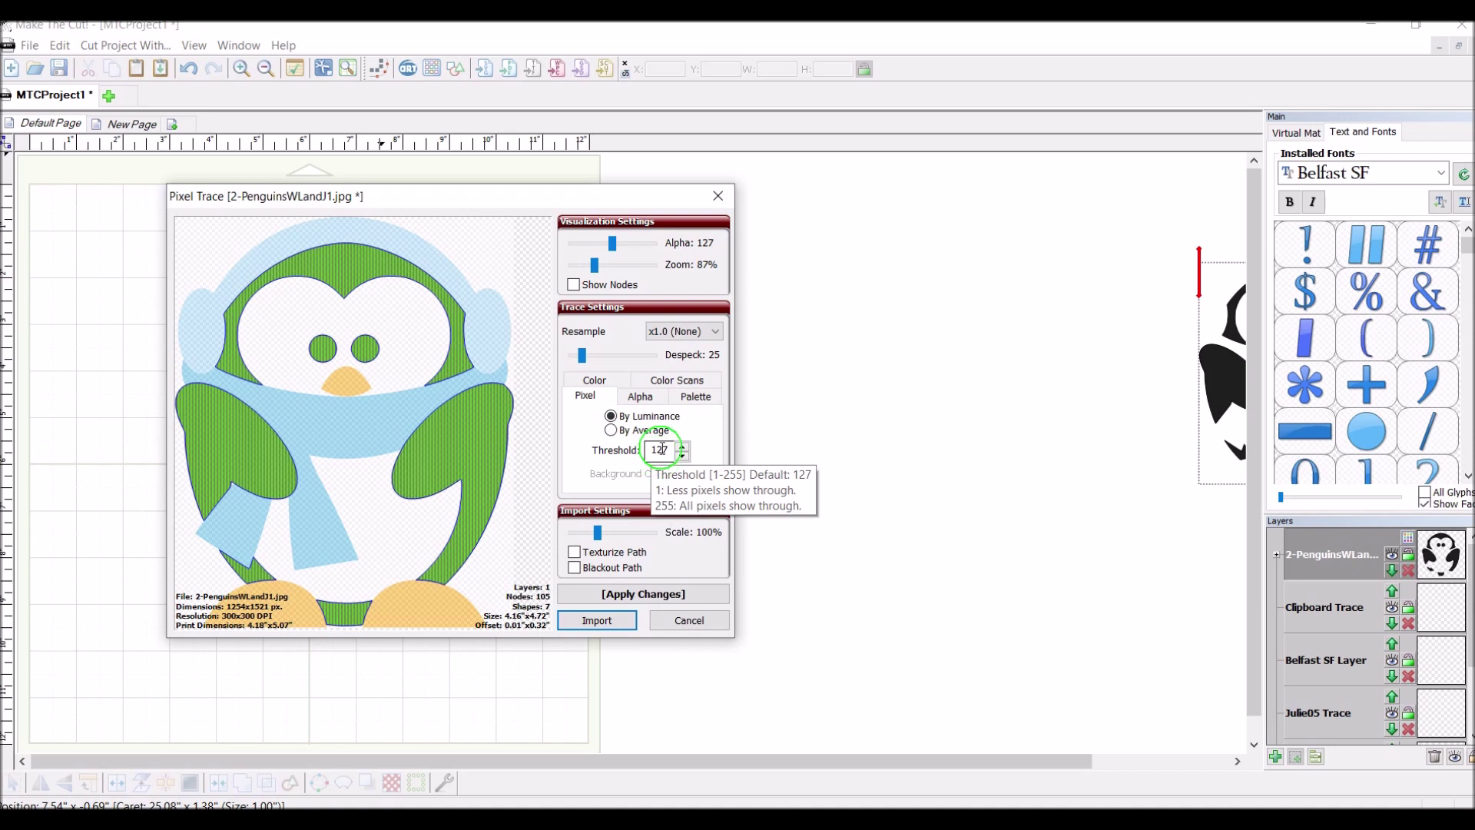
left_click(574, 554)
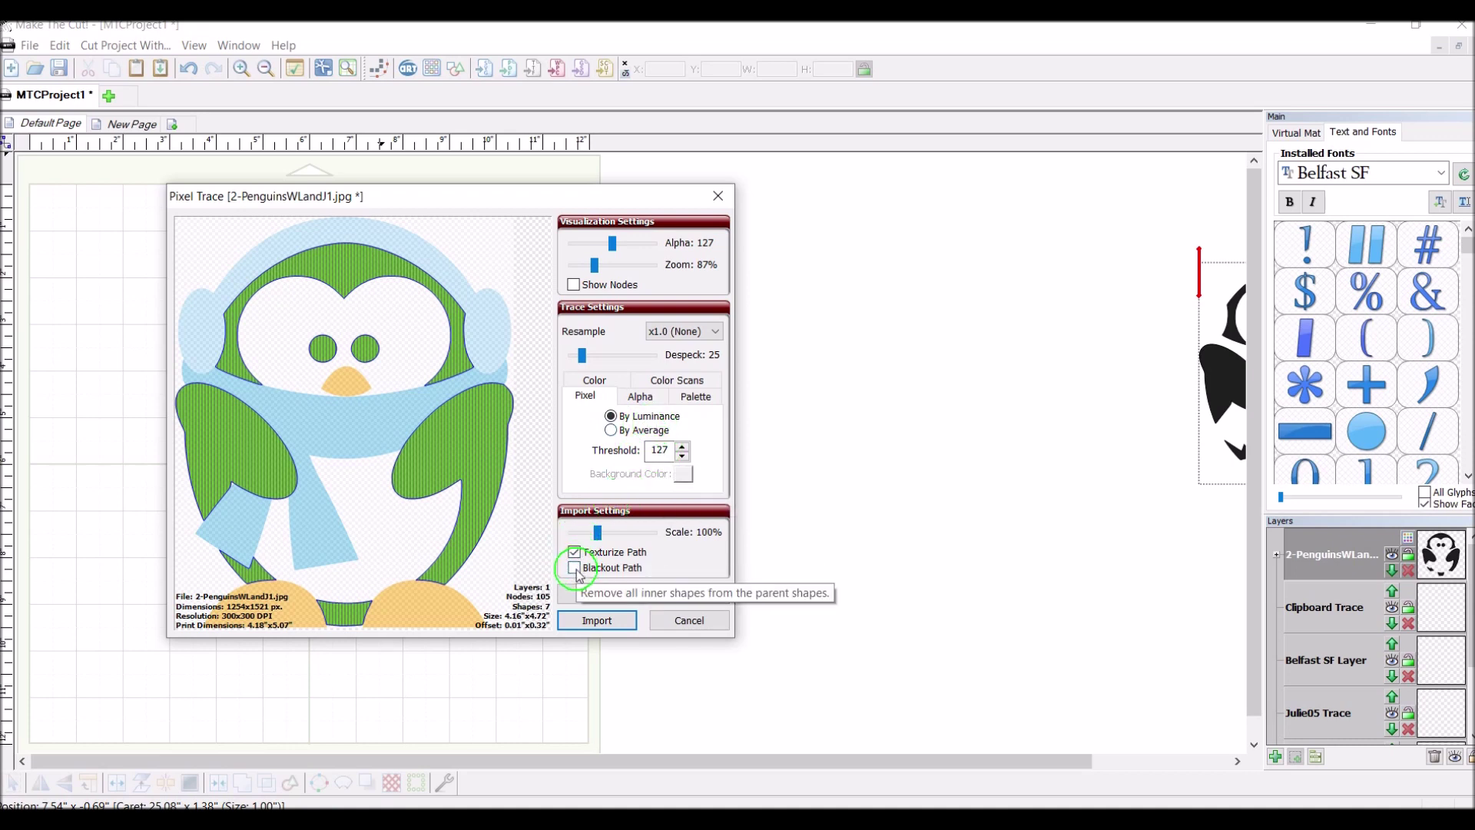
left_click(575, 569)
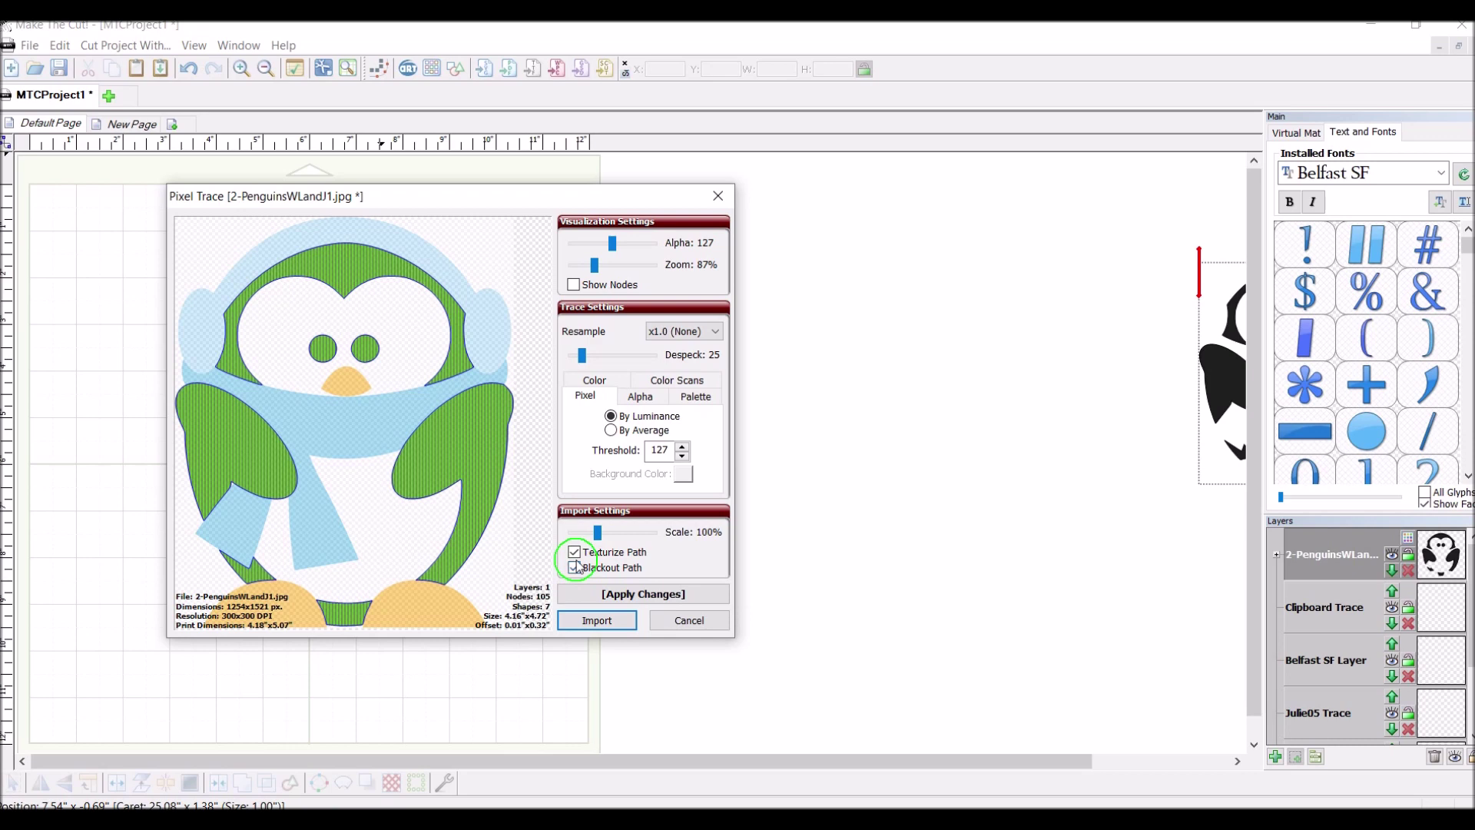
left_click(690, 454)
left_click_drag(693, 458, 619, 696)
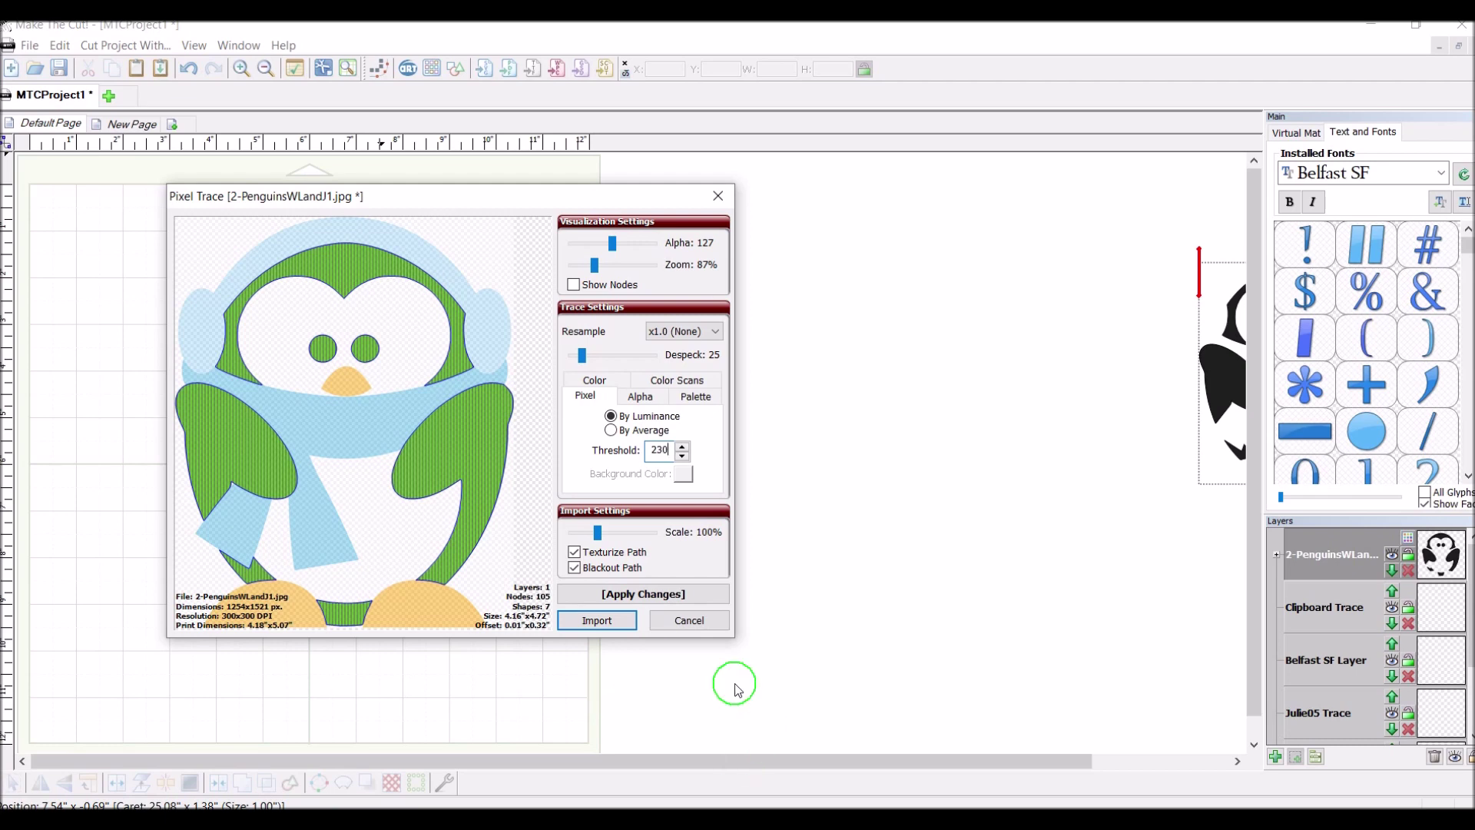
left_click(657, 595)
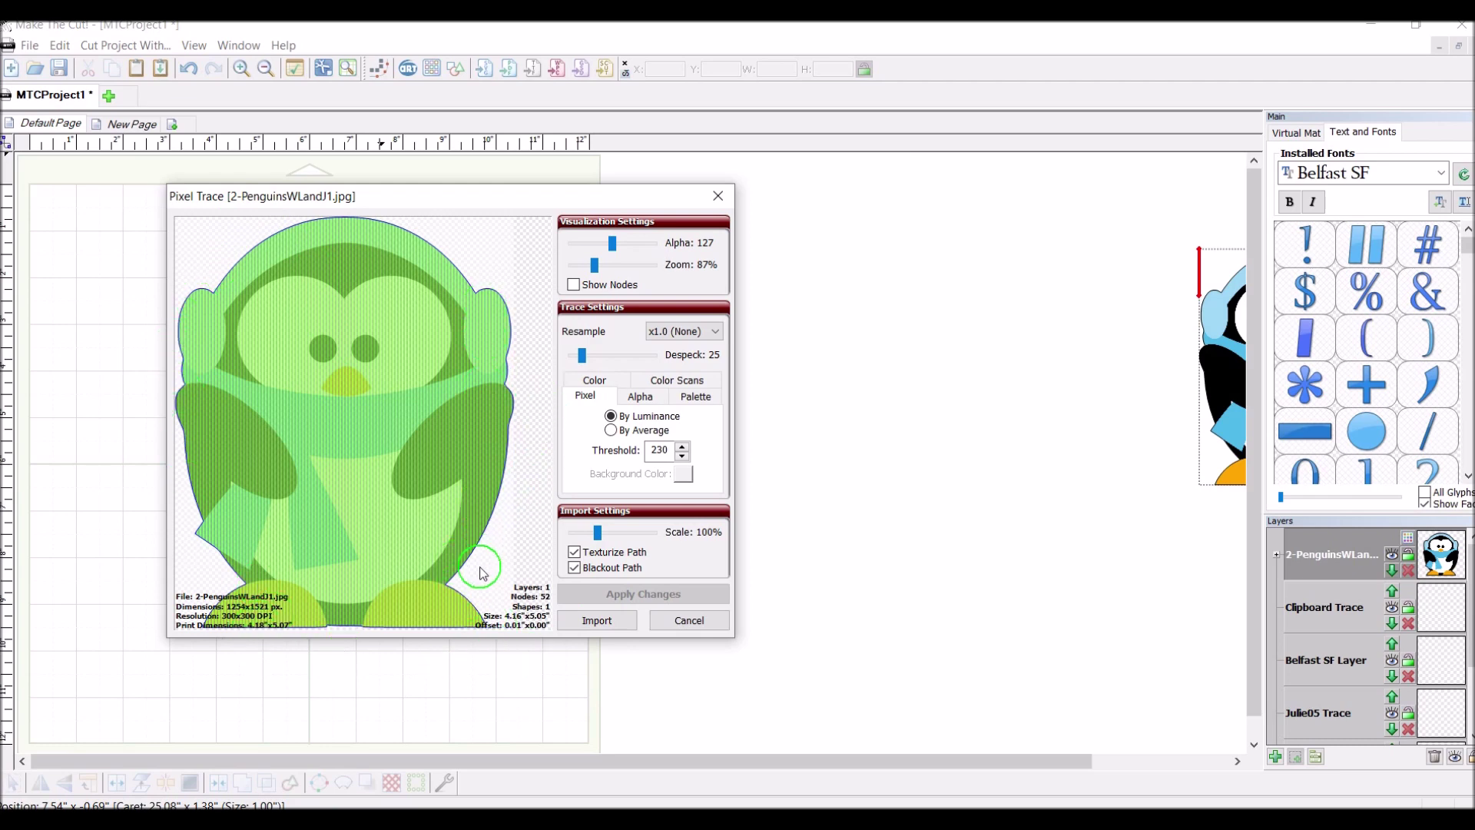
Import the silhouette trace, finish tracing, and place the penguin near the mat's upper-left corner at about X 0.60, Y 0.65.
left_click(596, 621)
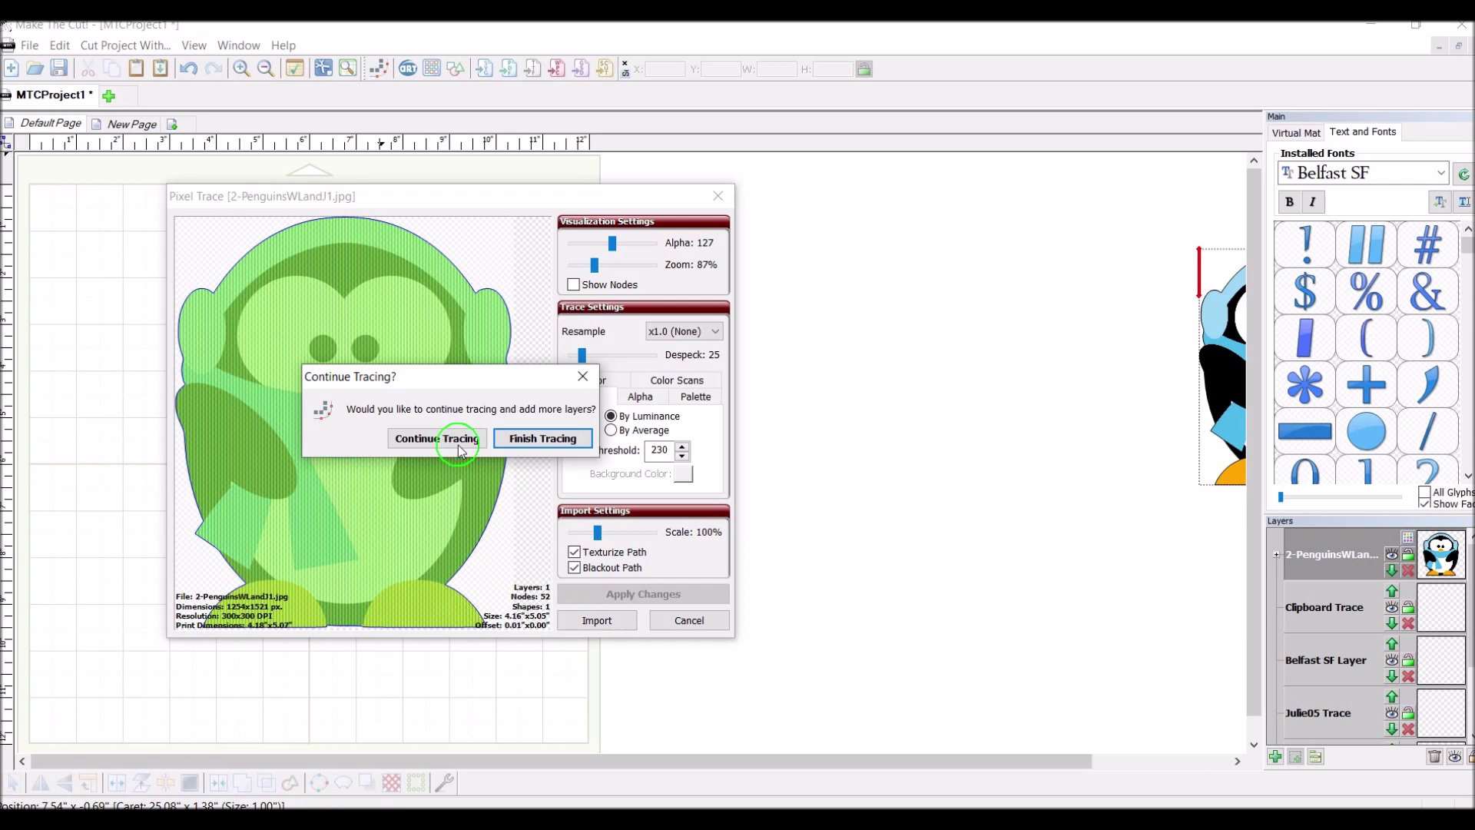
left_click(513, 444)
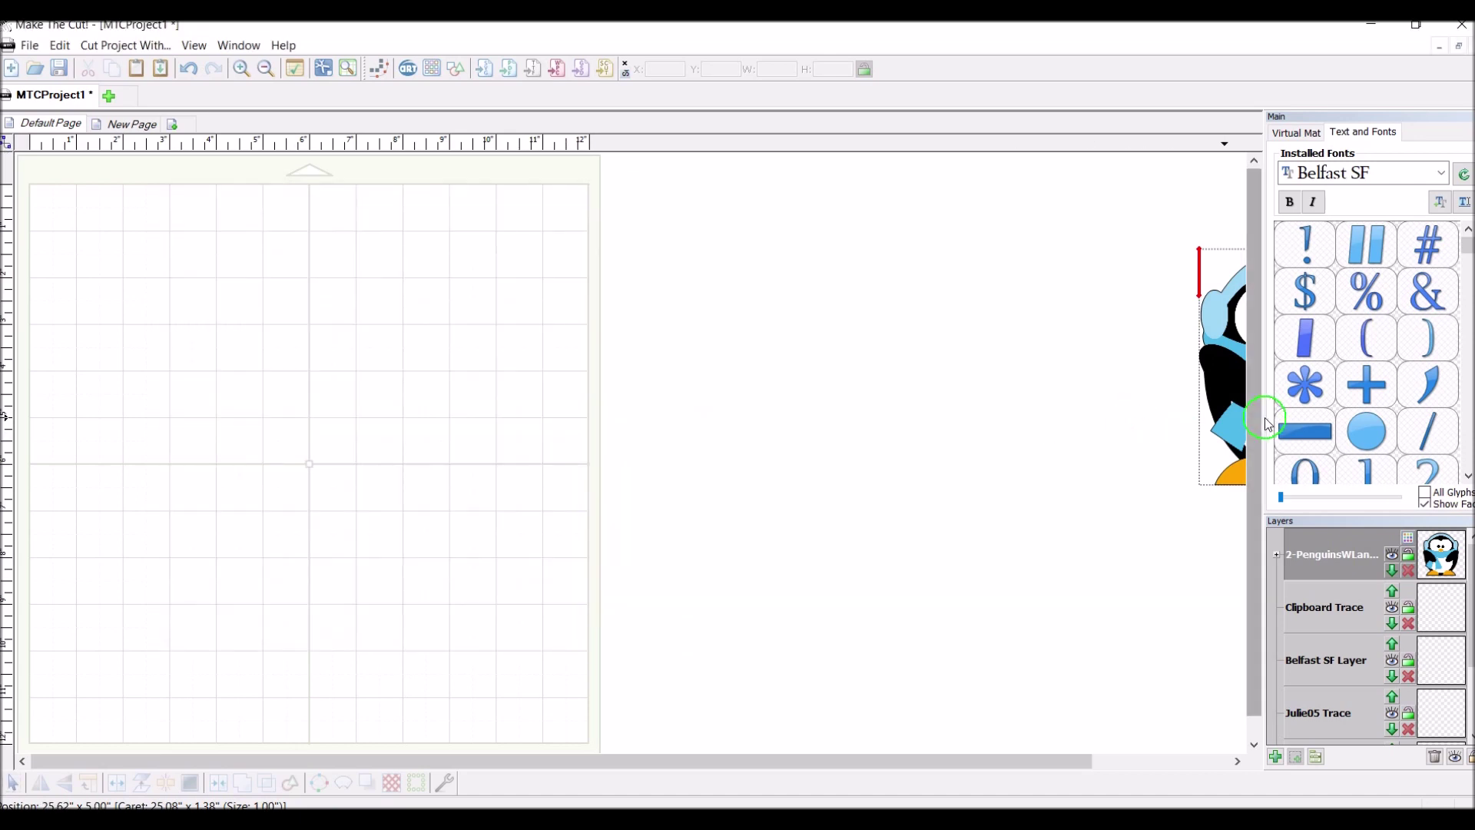
mouse_move(1229, 435)
left_mouse_down()
mouse_move(148, 428)
mouse_move(178, 439)
left_mouse_up()
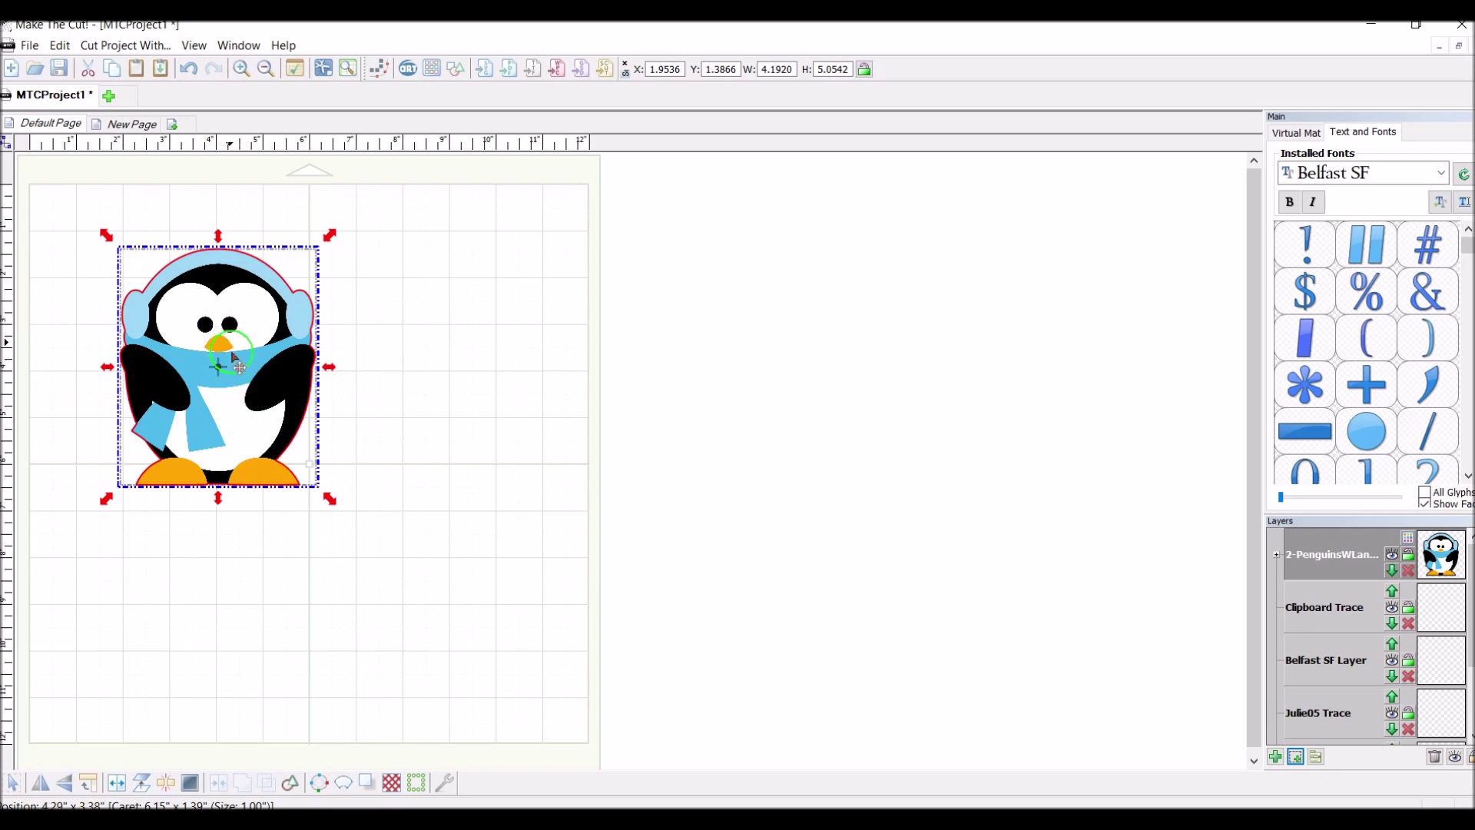
left_click_drag(278, 367, 221, 341)
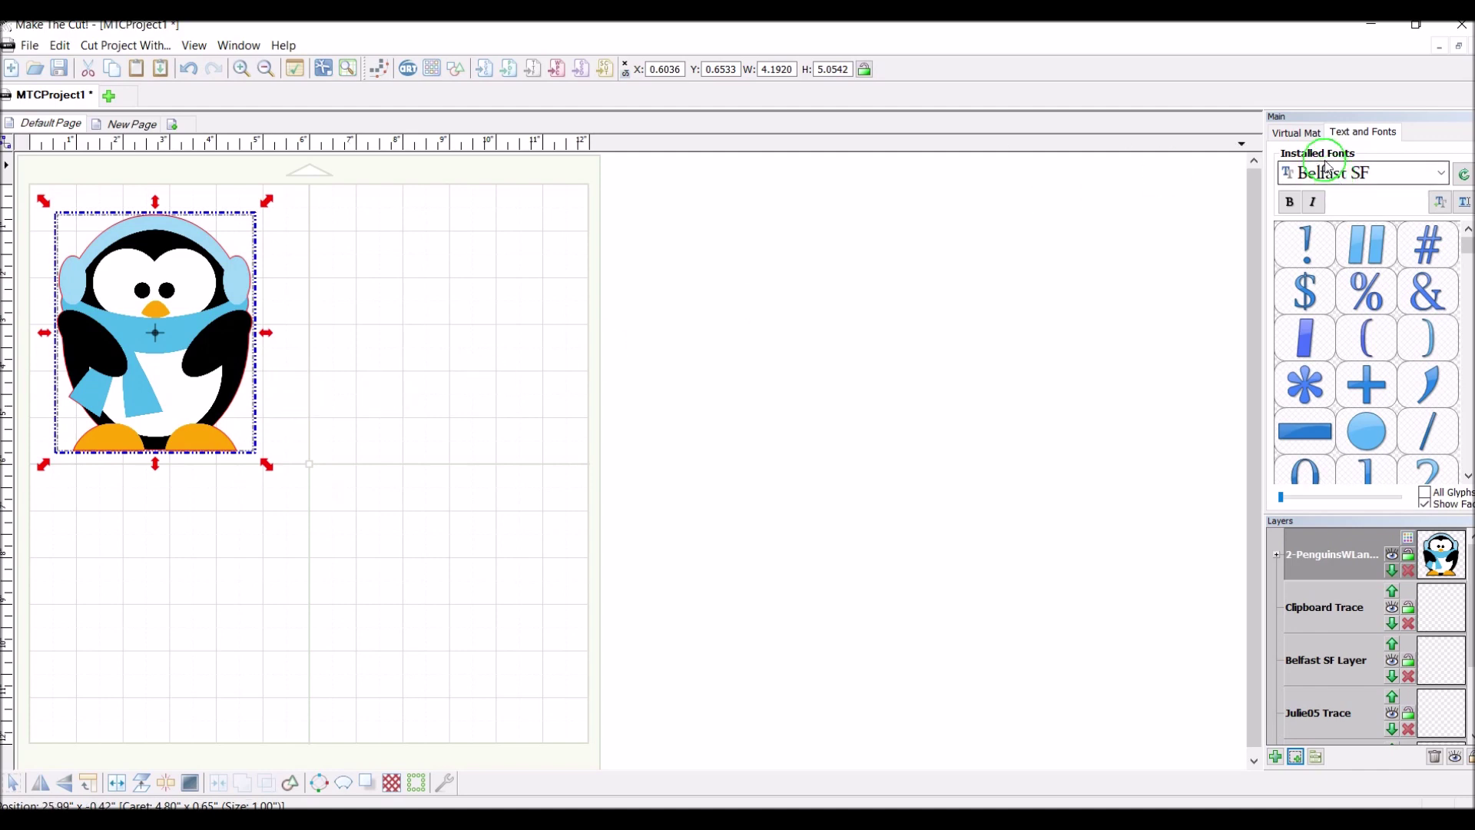
Display the mat as Outline to check the penguin's cut line, restore the Fill/Outline display, and deselect the penguin.
left_click(1296, 132)
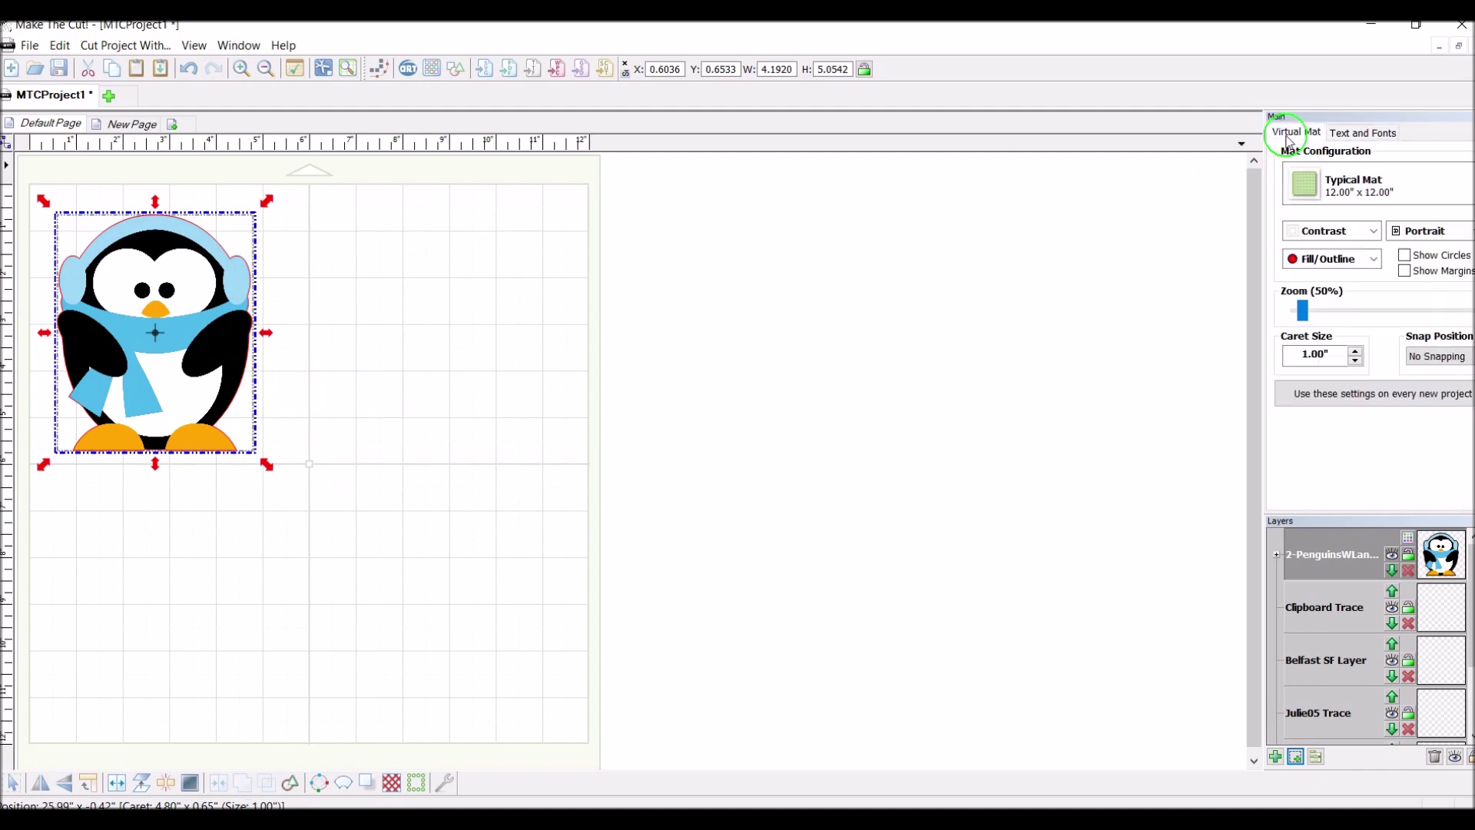
left_click(1373, 259)
left_click(1313, 311)
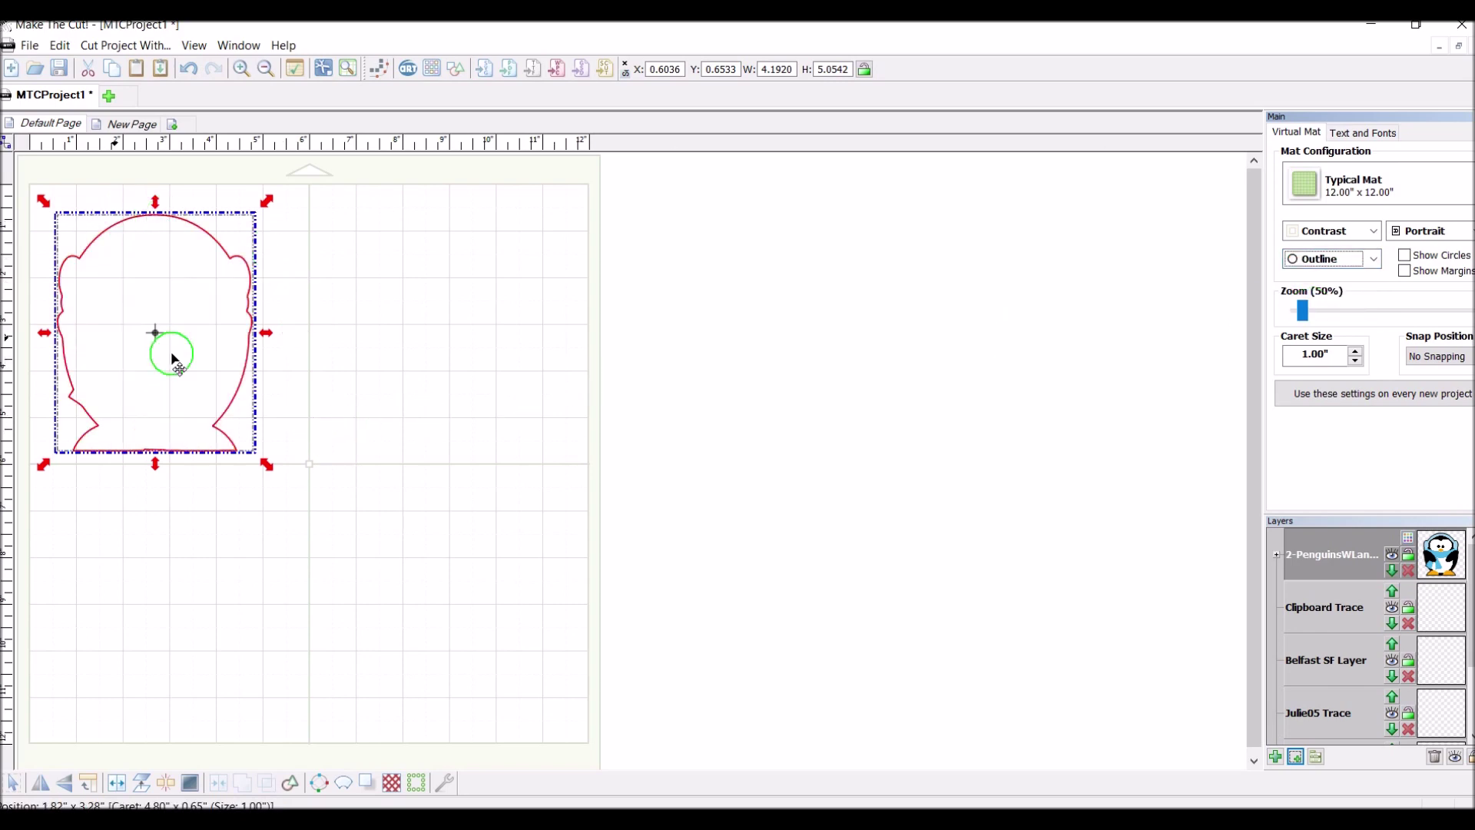
left_click(1366, 262)
left_click(1323, 277)
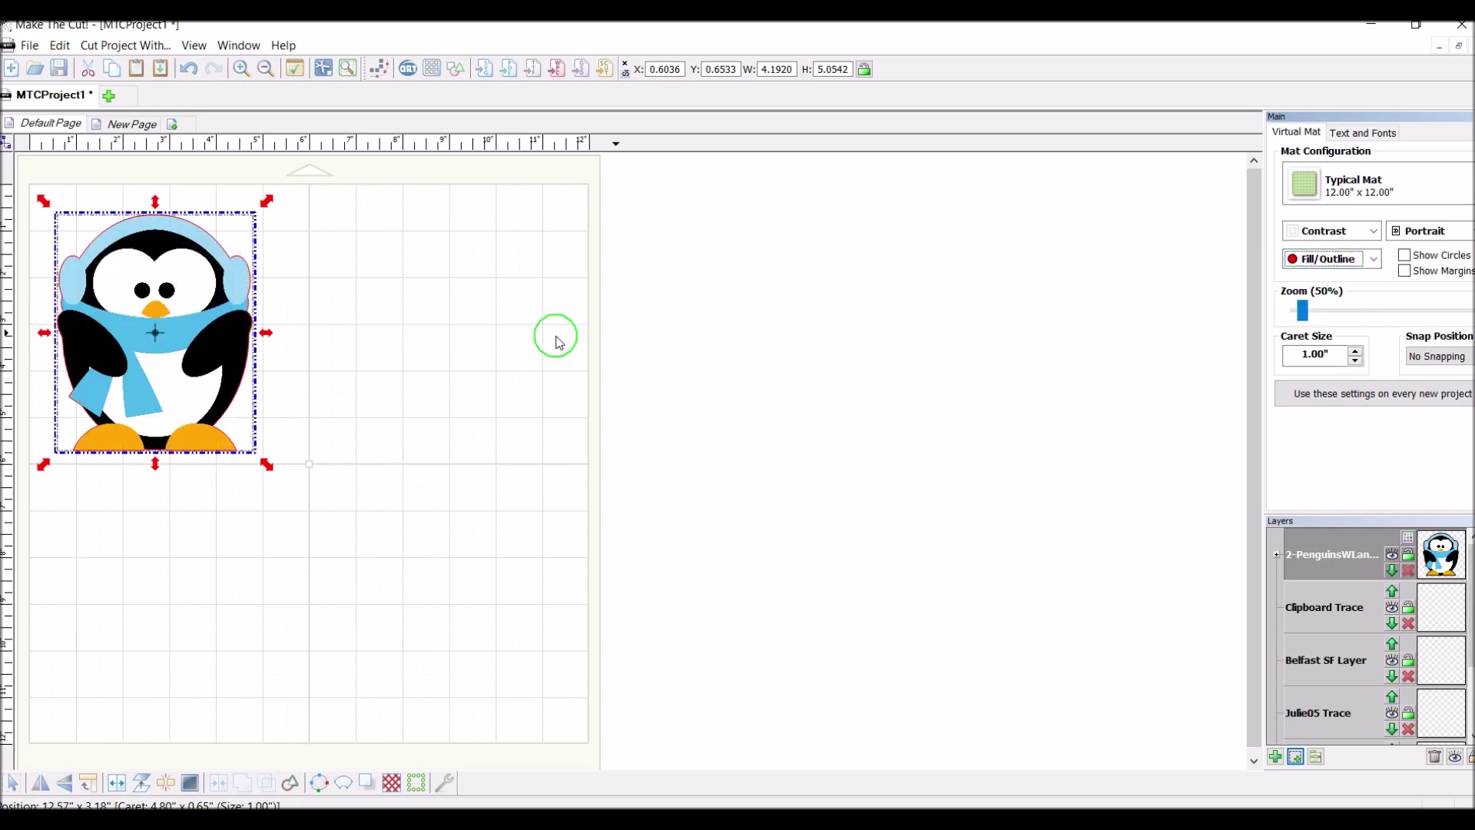
left_click(300, 332)
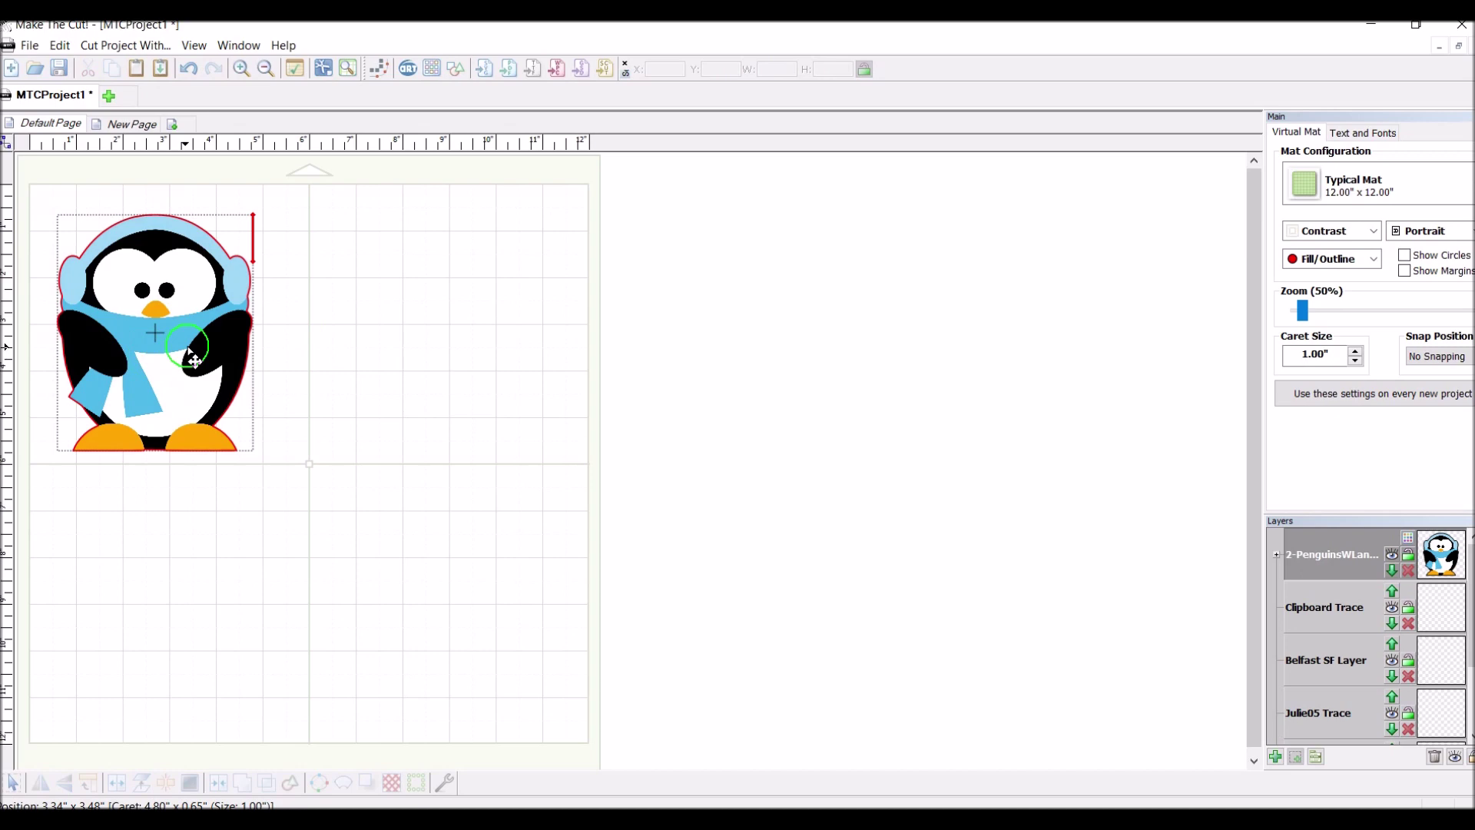
Open 2-PenguinsWLandJ1.jpg for a second pixel trace on the same page.
left_click(378, 74)
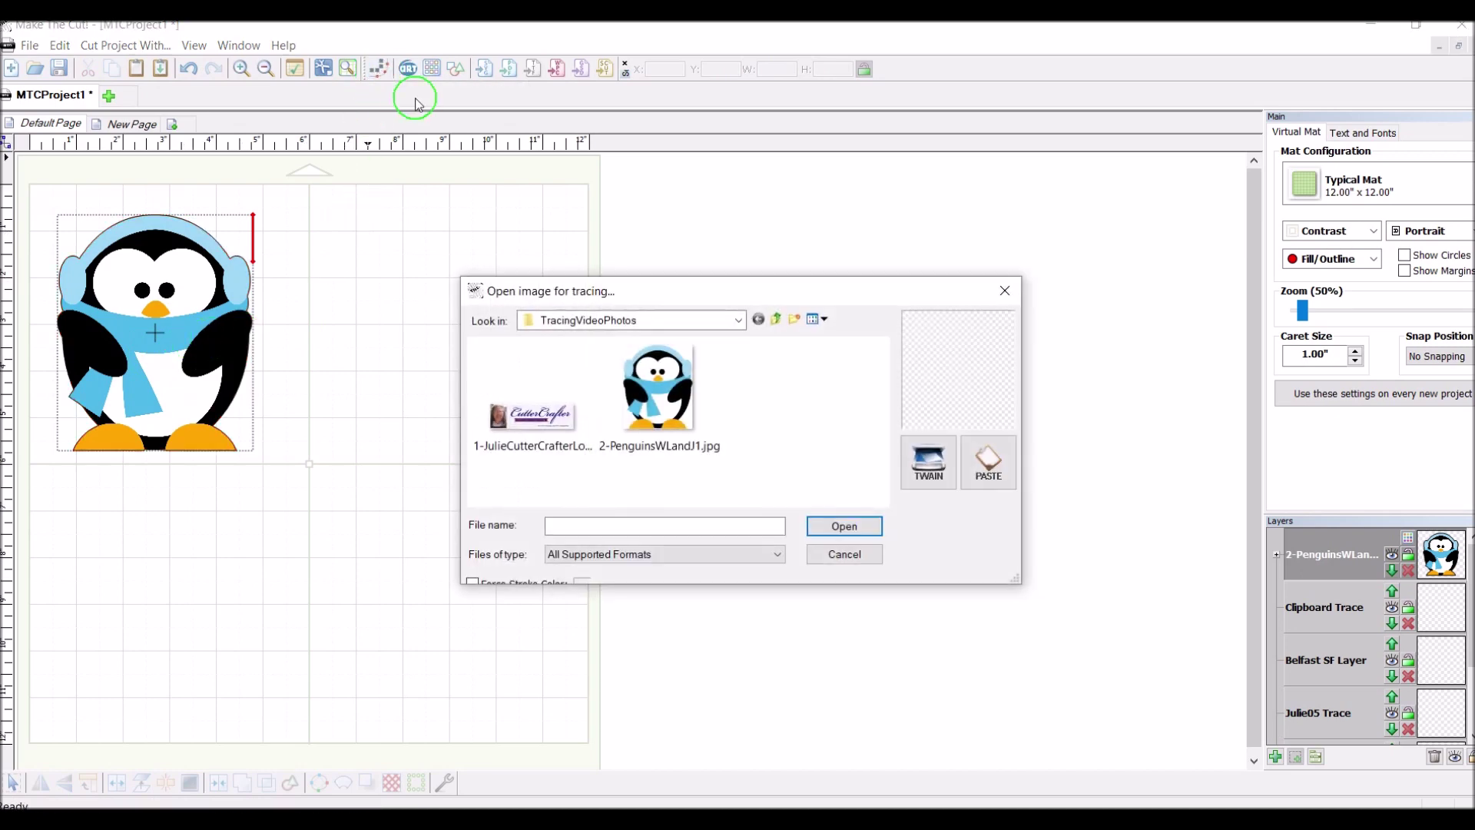
left_click(676, 397)
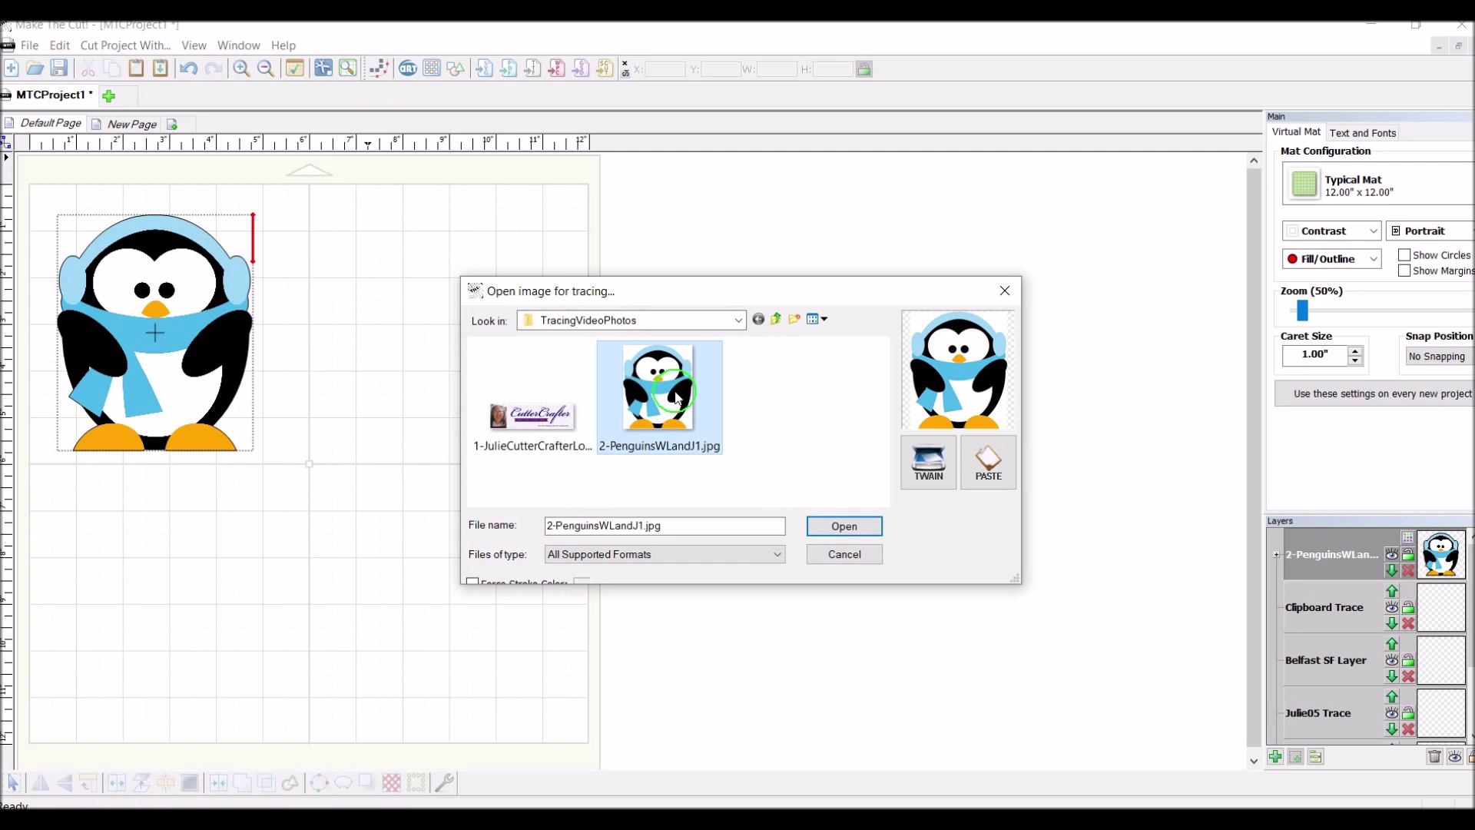
left_click(845, 526)
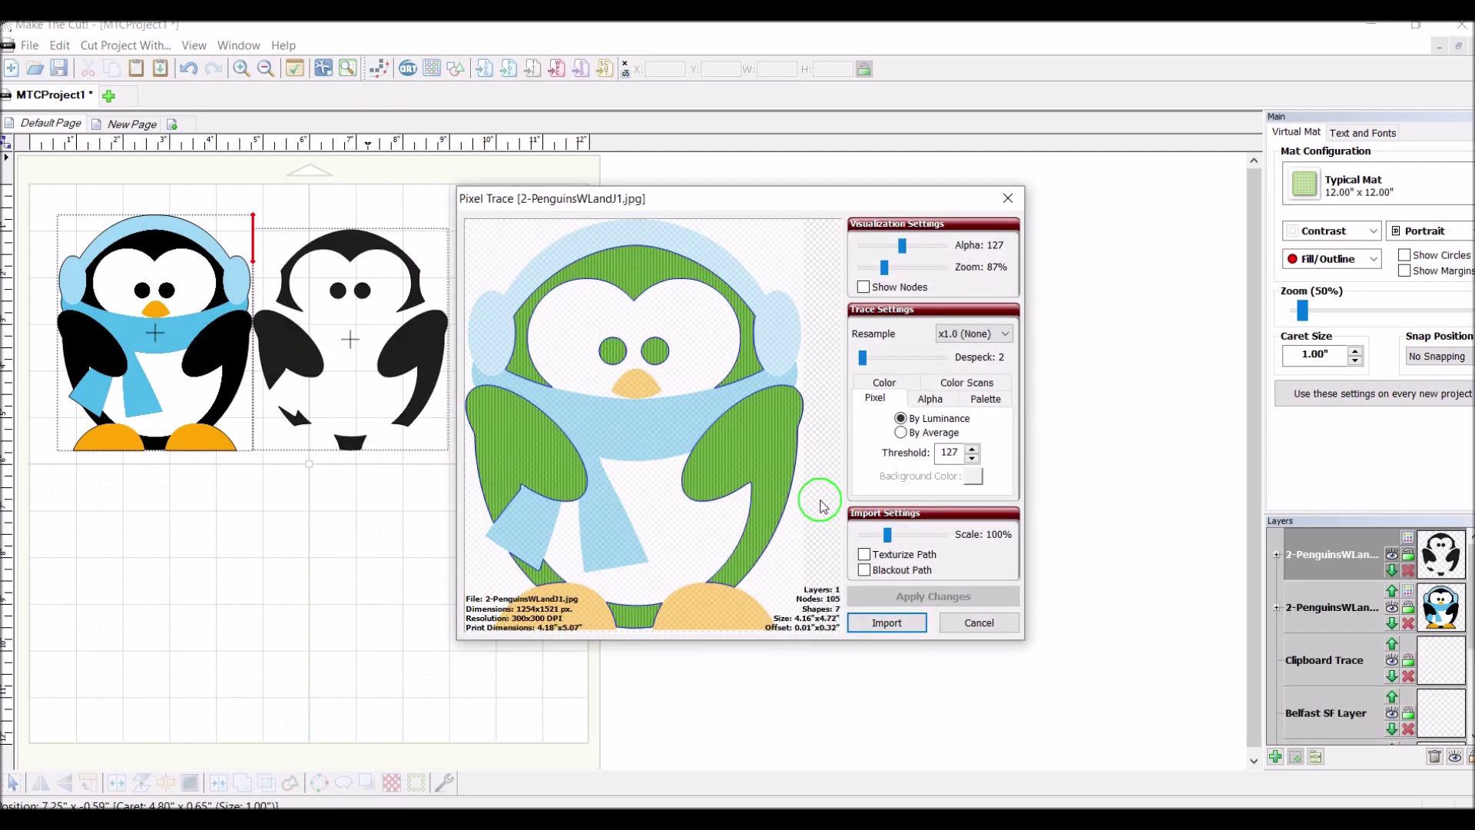
Trace the penguin by Color Scans with count 5 and despeck 33, import the layers, and continue tracing.
left_click(964, 382)
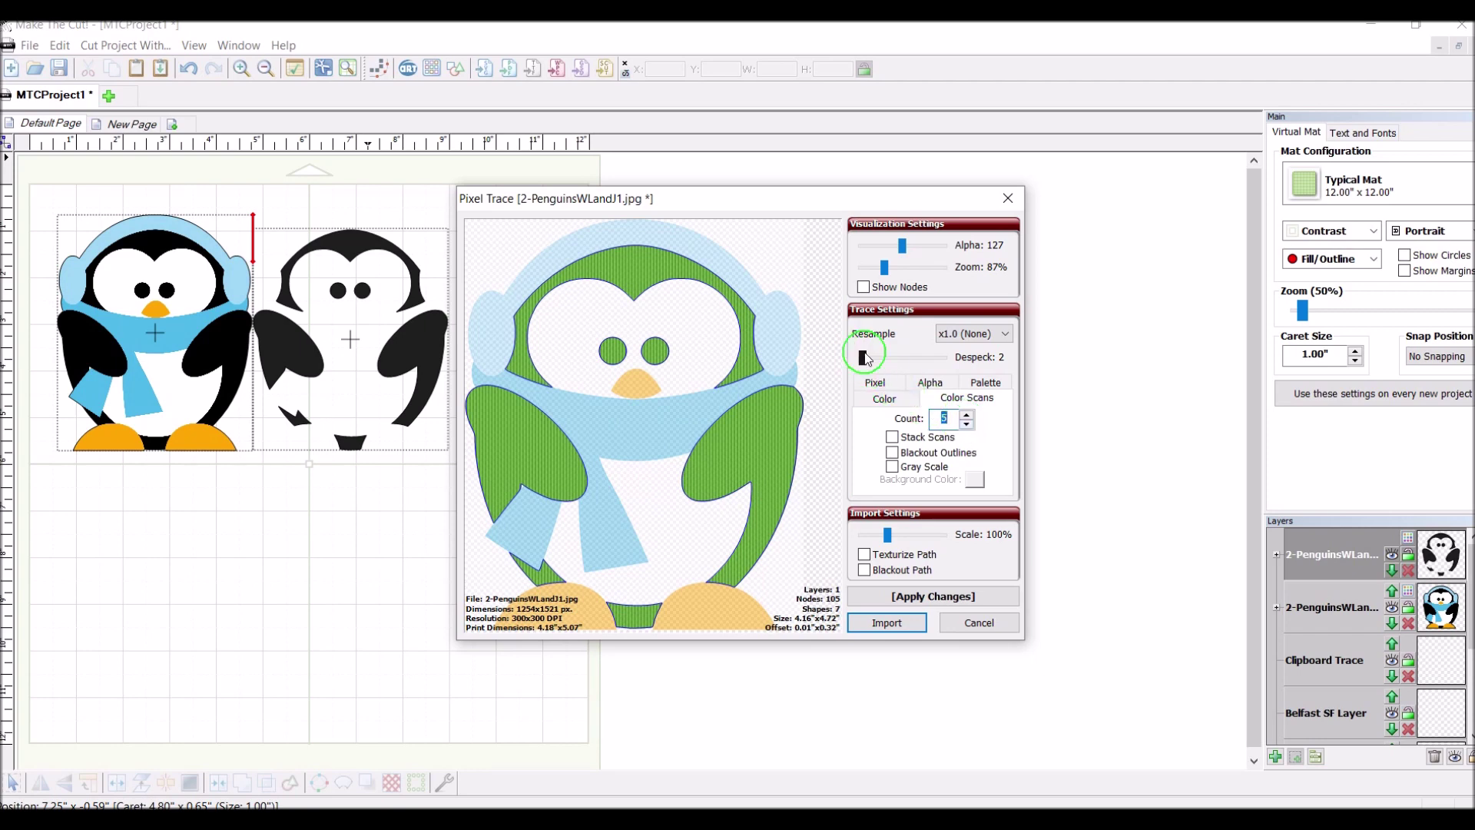
left_click_drag(864, 358, 876, 358)
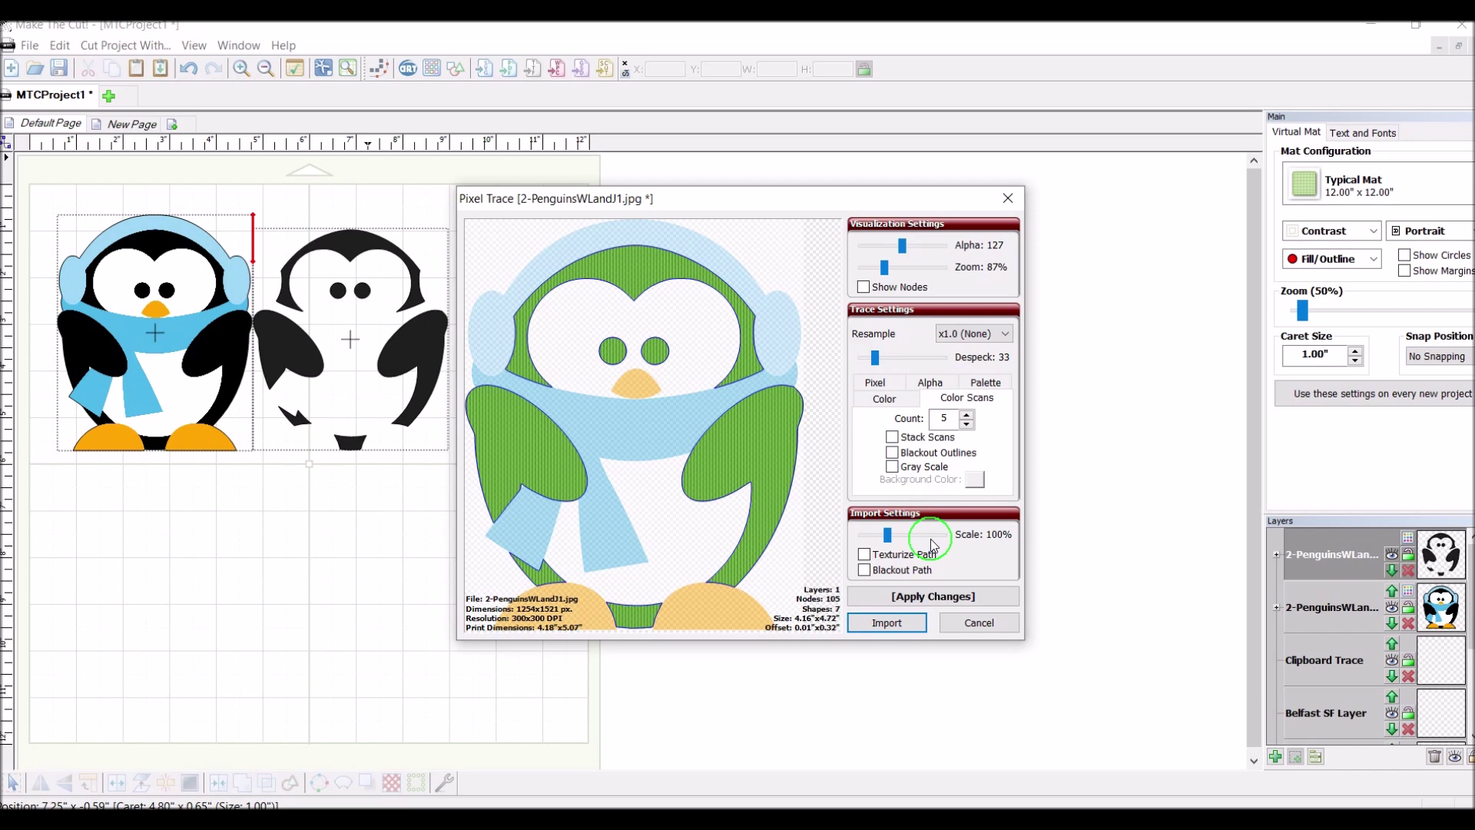
left_click(918, 598)
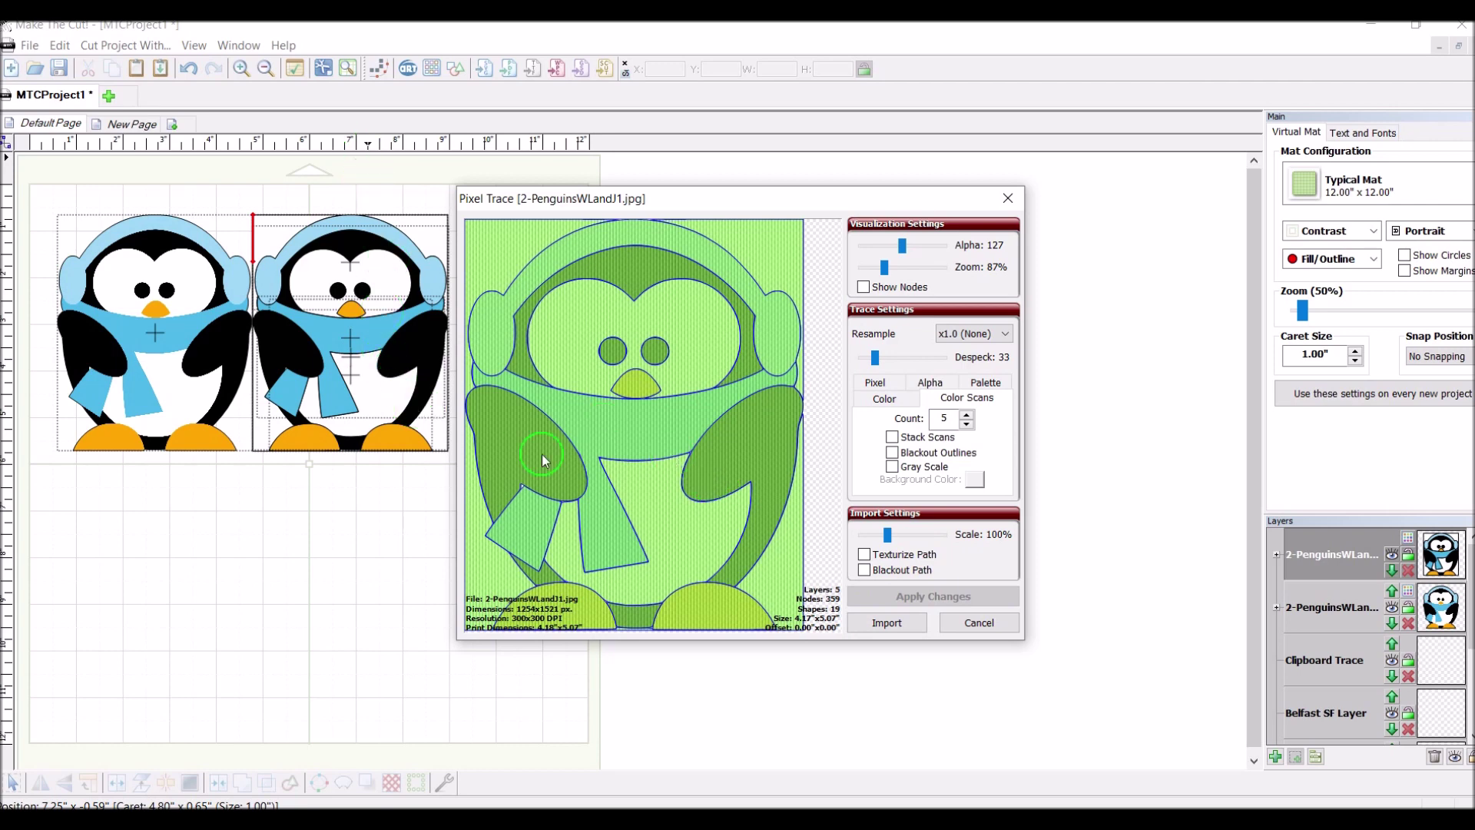
left_click(899, 626)
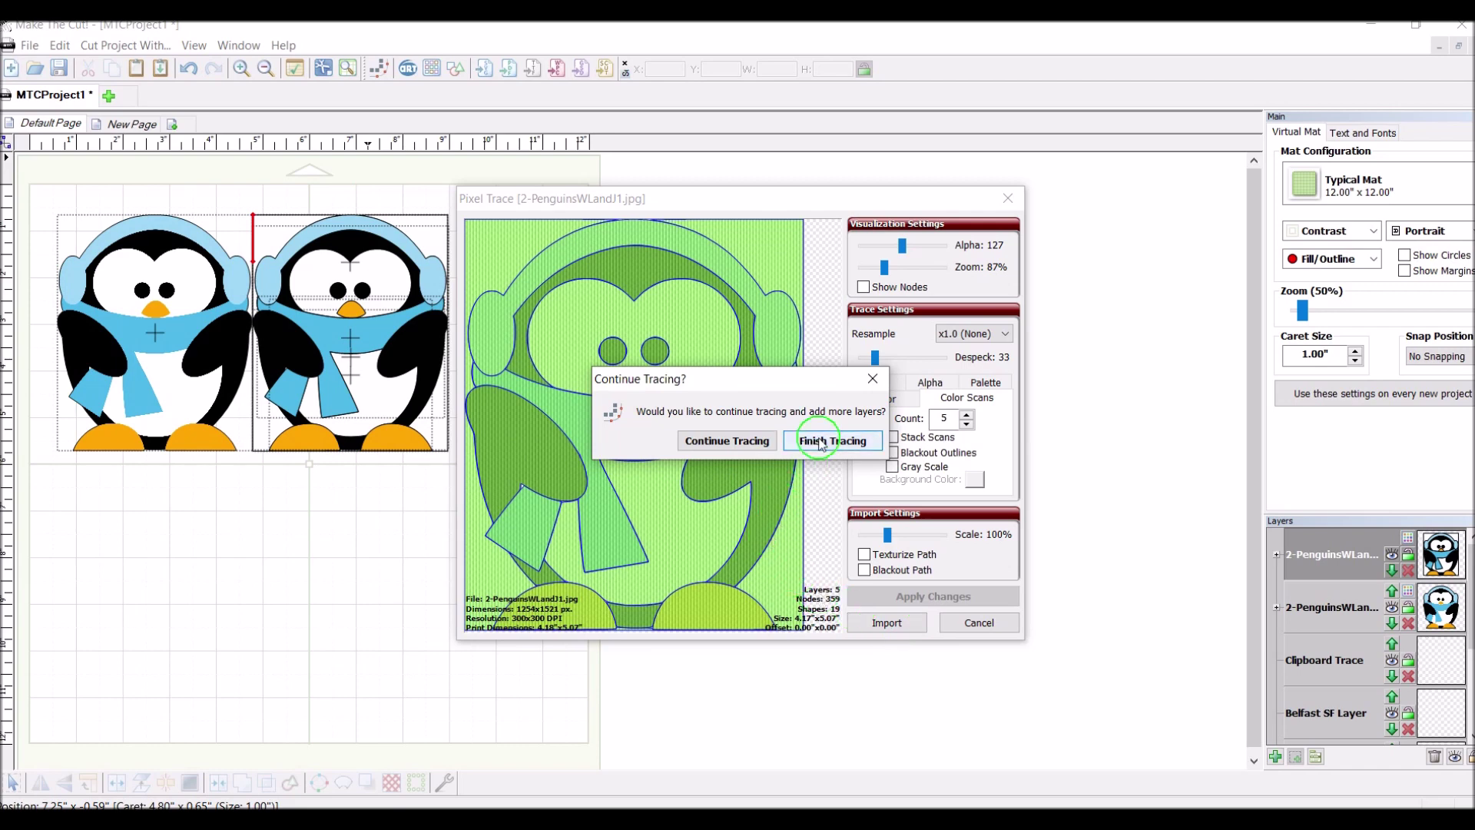
left_click(731, 444)
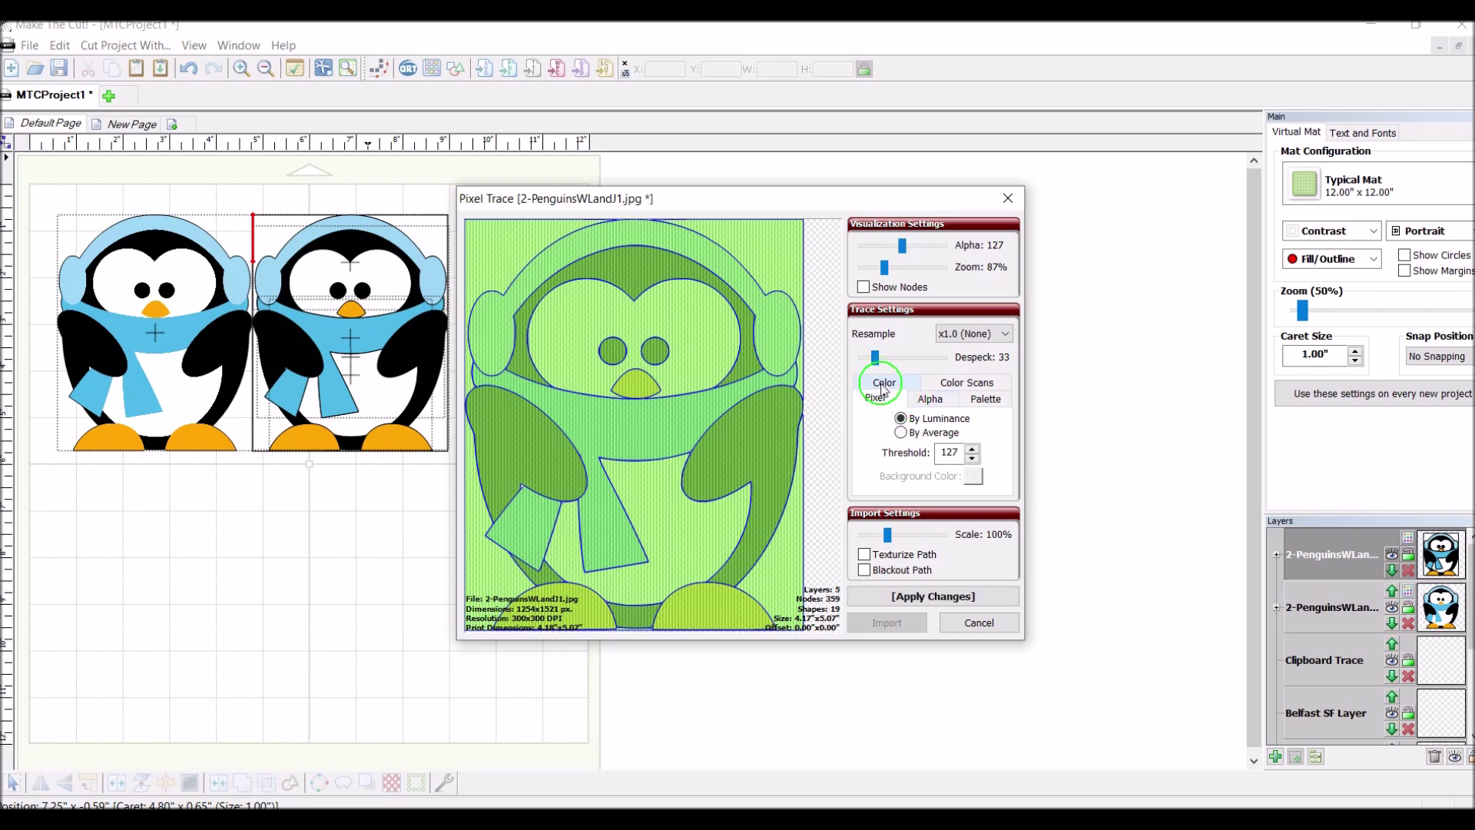
Trace only the earmuffs by sampling their light blue color with tolerance 1, import that layer, and continue tracing.
left_click(883, 382)
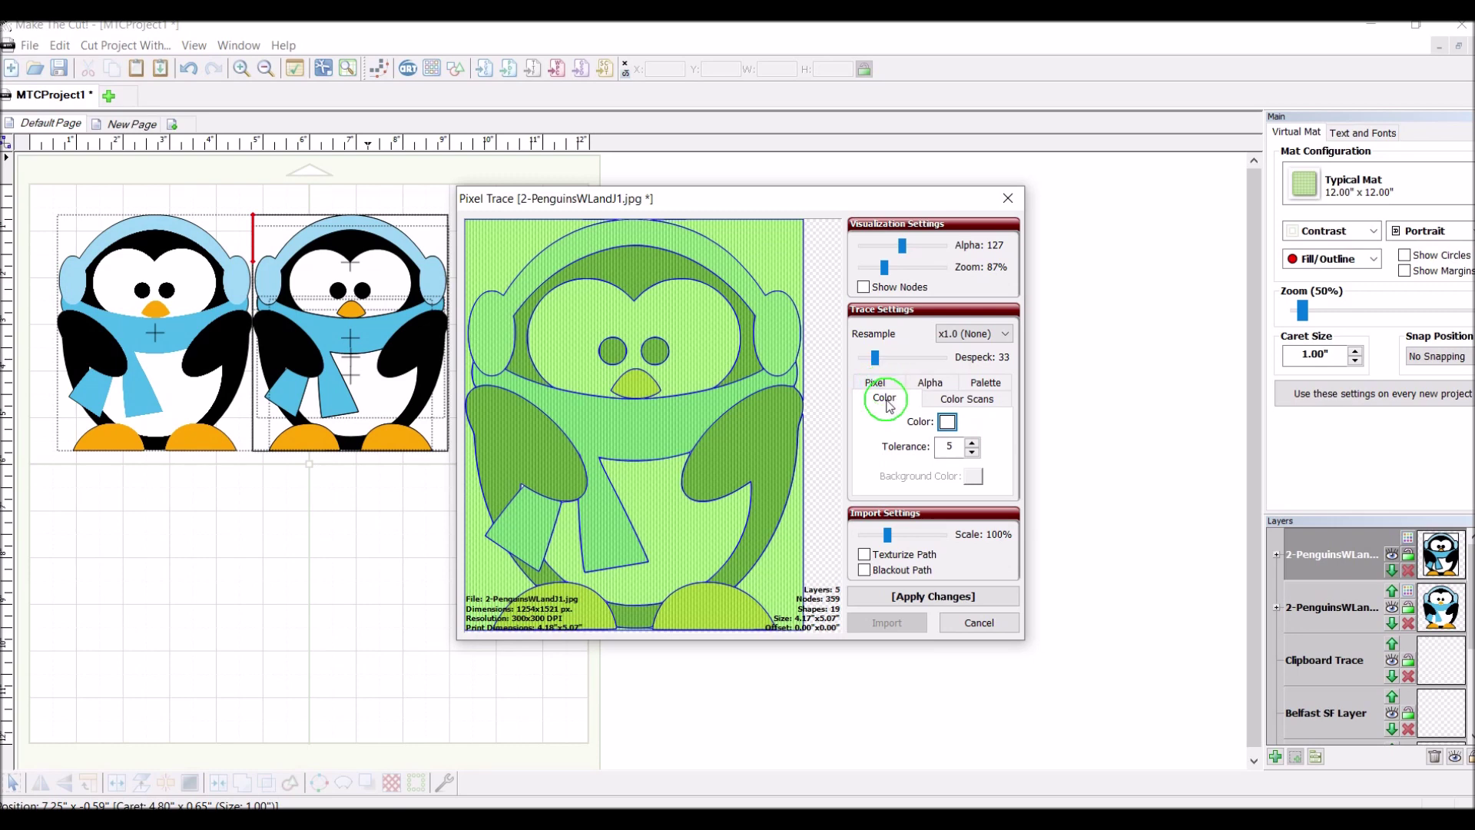
left_click(945, 421)
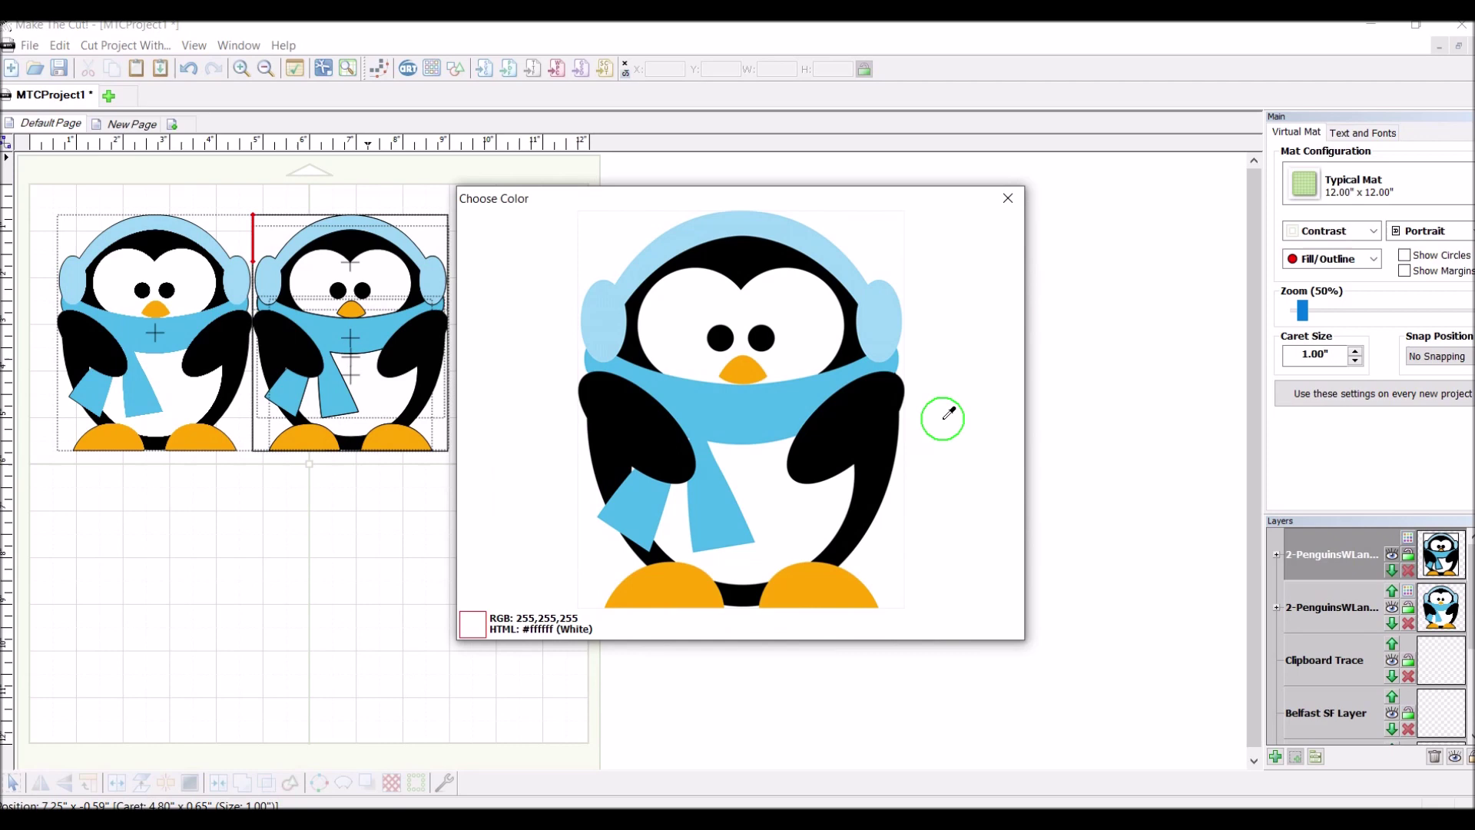
left_click(736, 217)
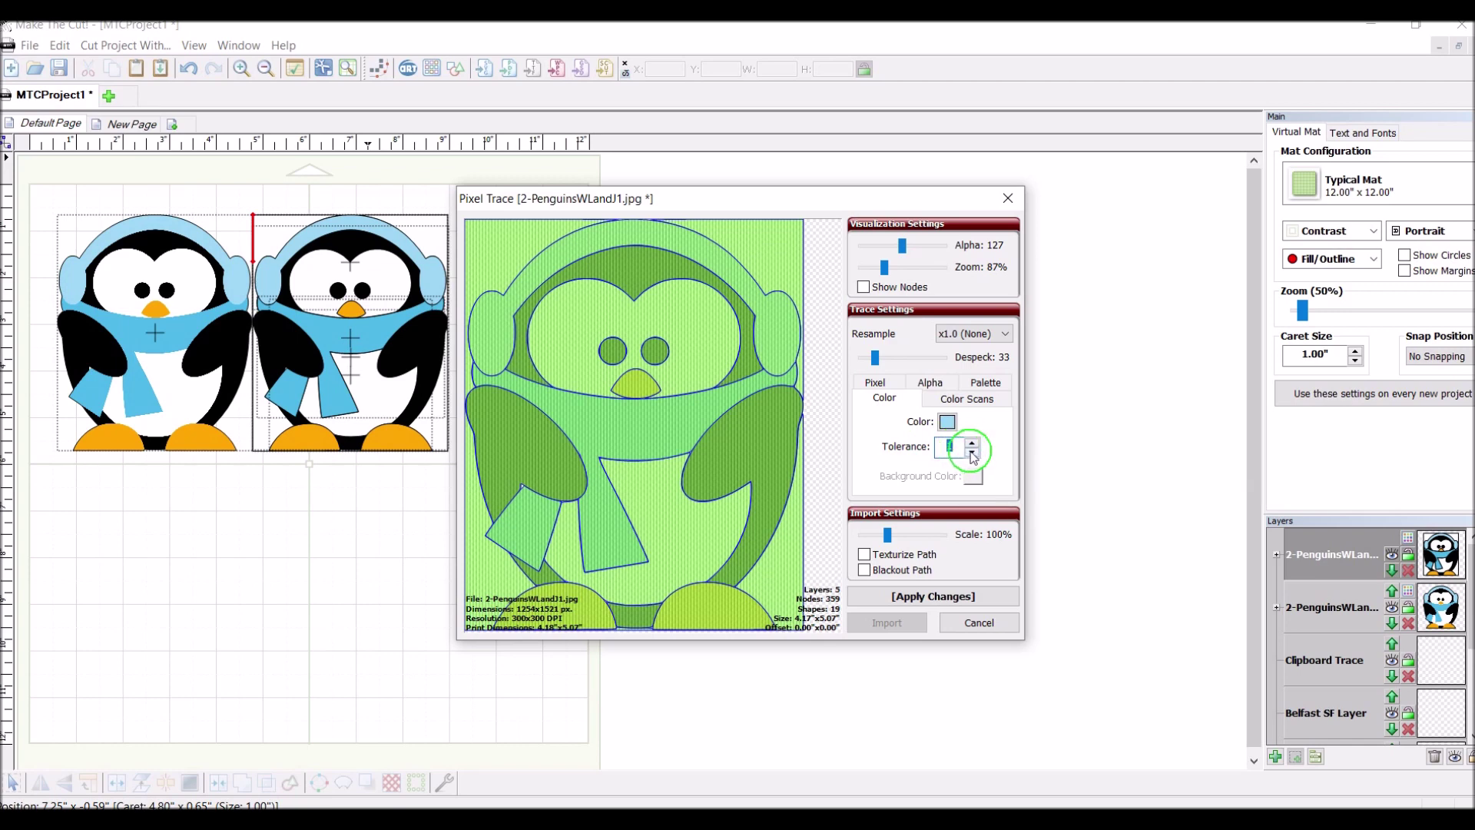
left_click(909, 598)
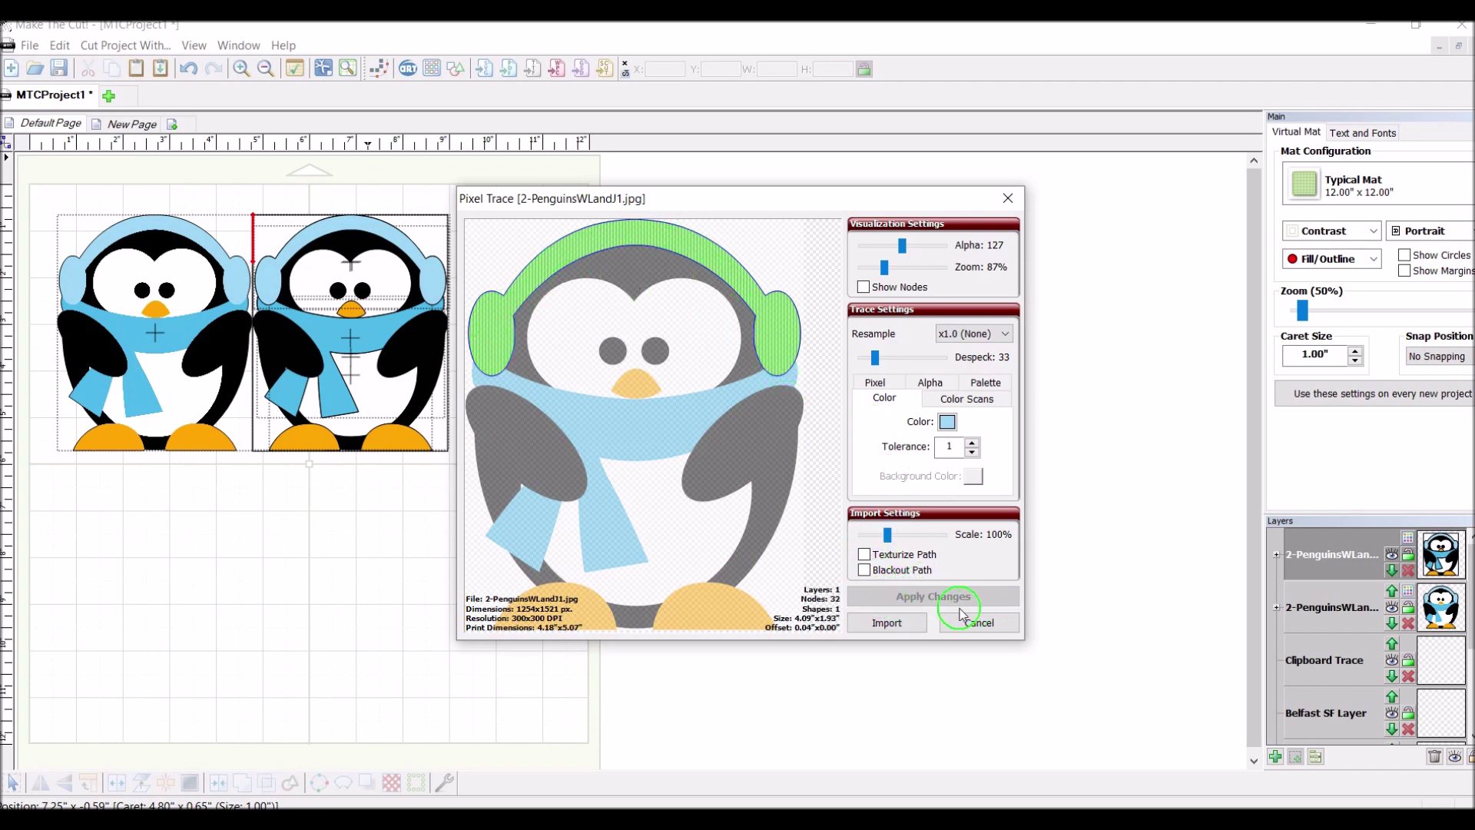
left_click(885, 623)
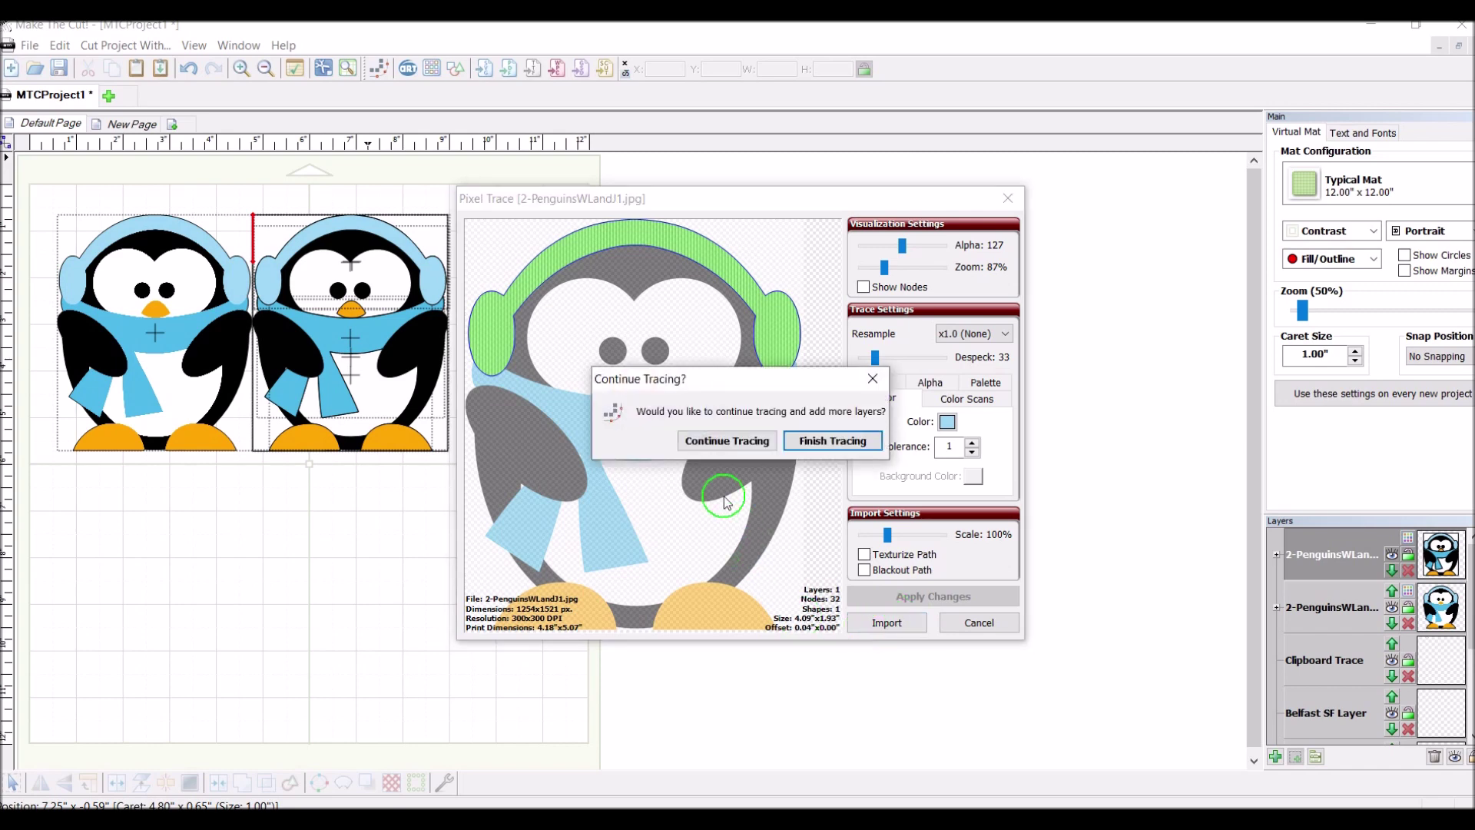
left_click(708, 440)
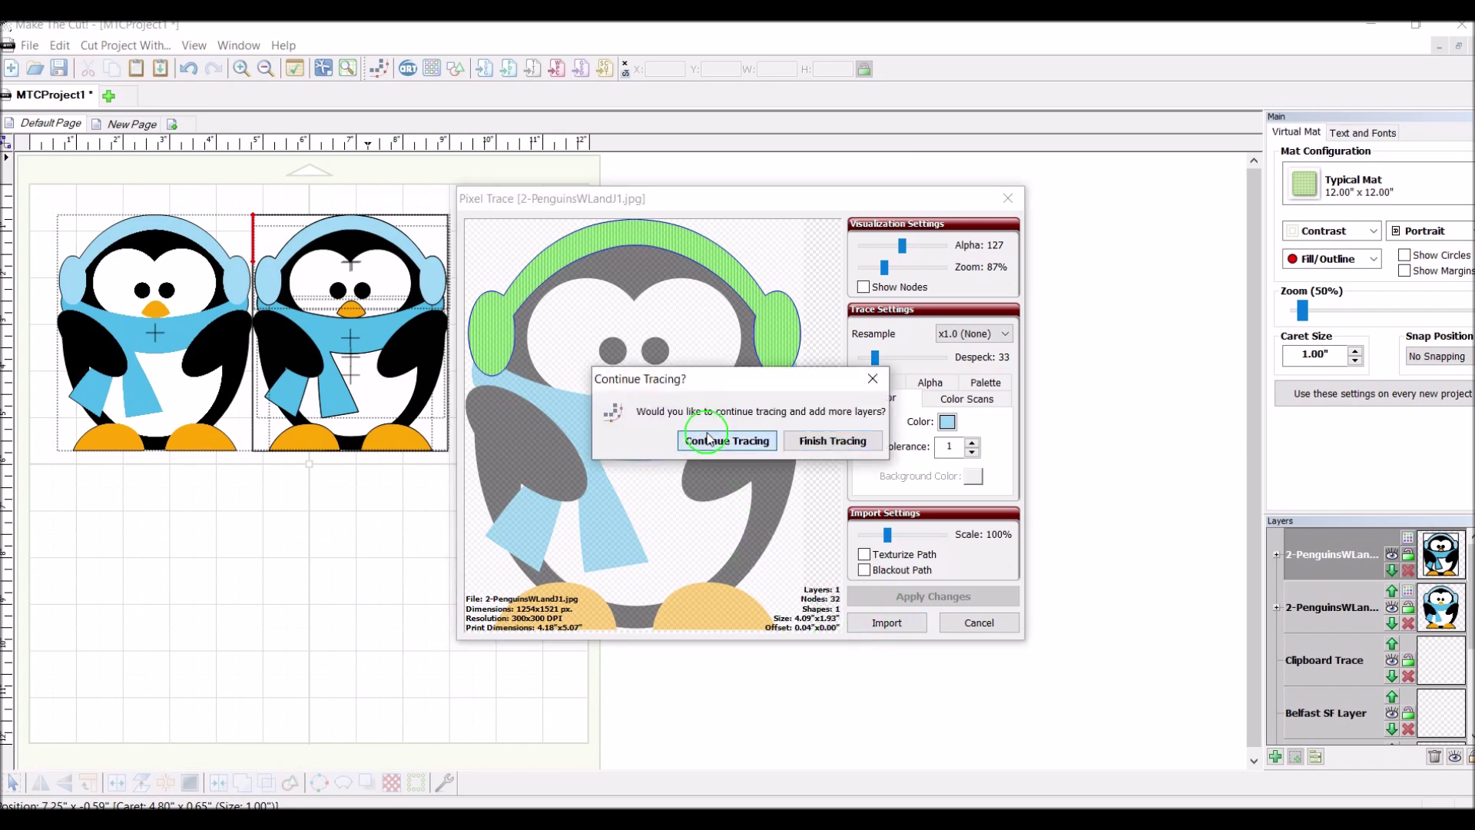
Trace only the scarf by sampling its medium blue color with tolerance 1, import that layer, and continue tracing.
left_click(949, 421)
left_click(781, 404)
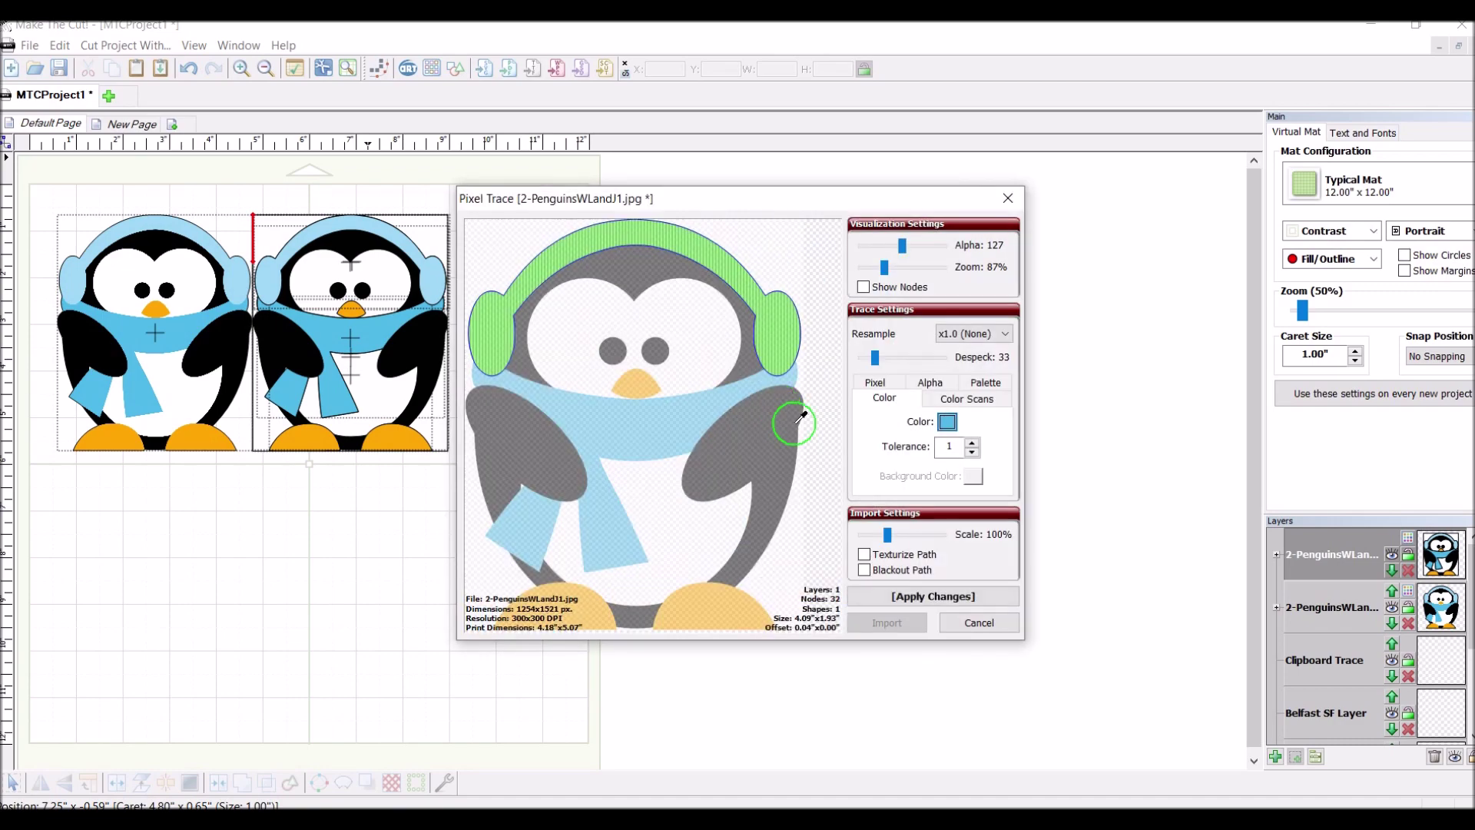
left_click(919, 595)
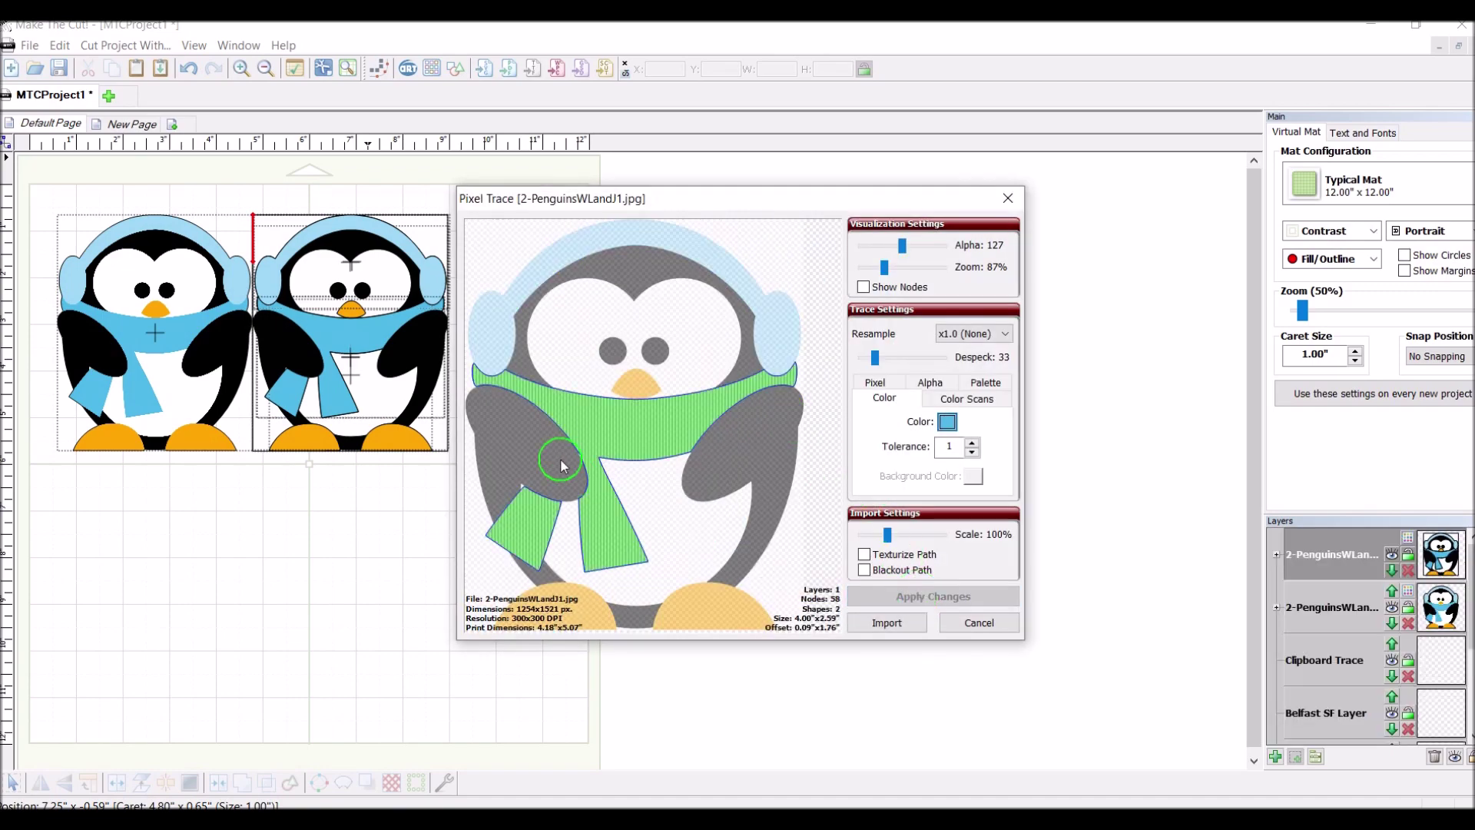
left_click(884, 622)
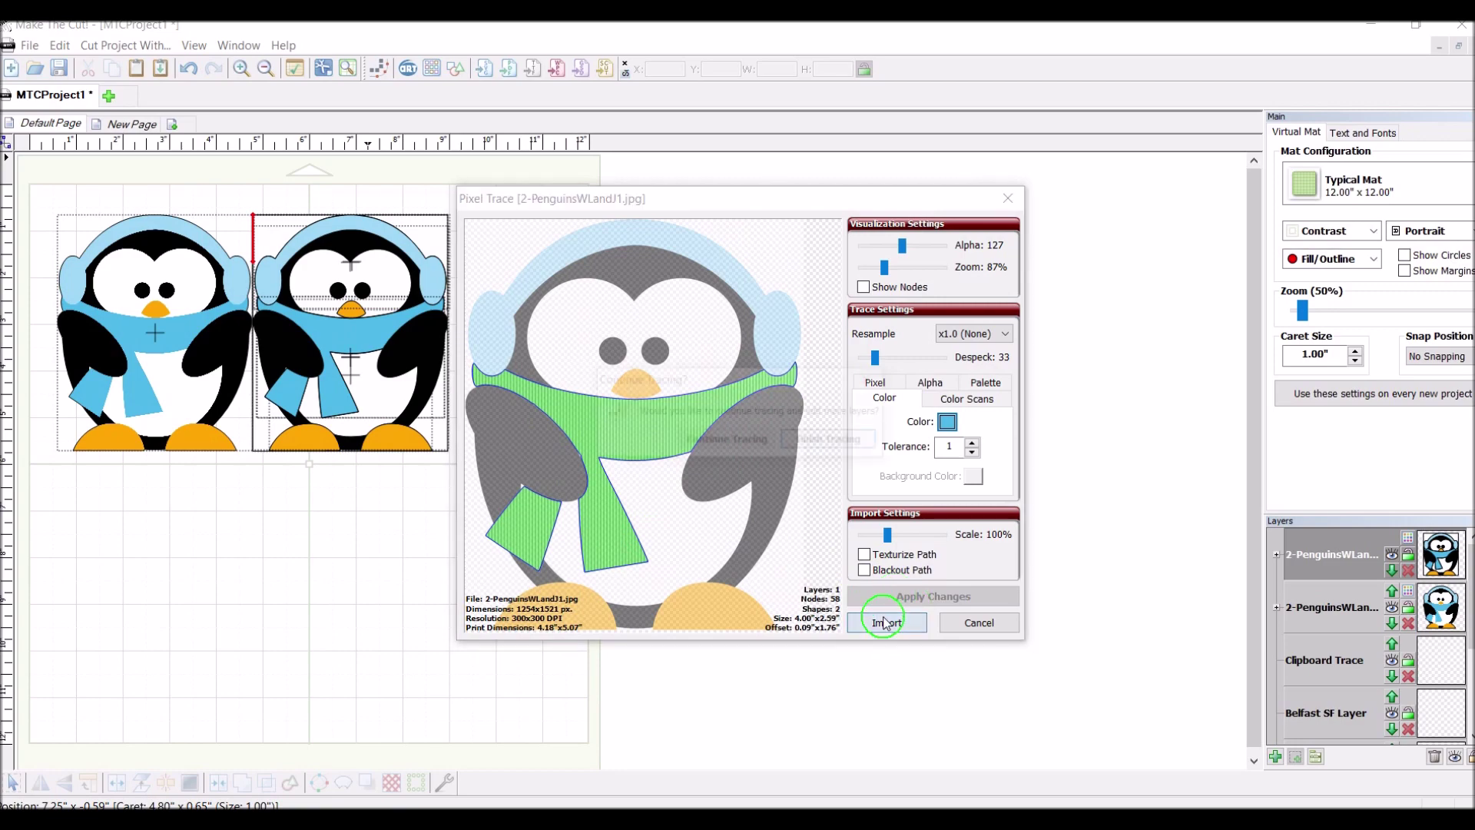
left_click(756, 439)
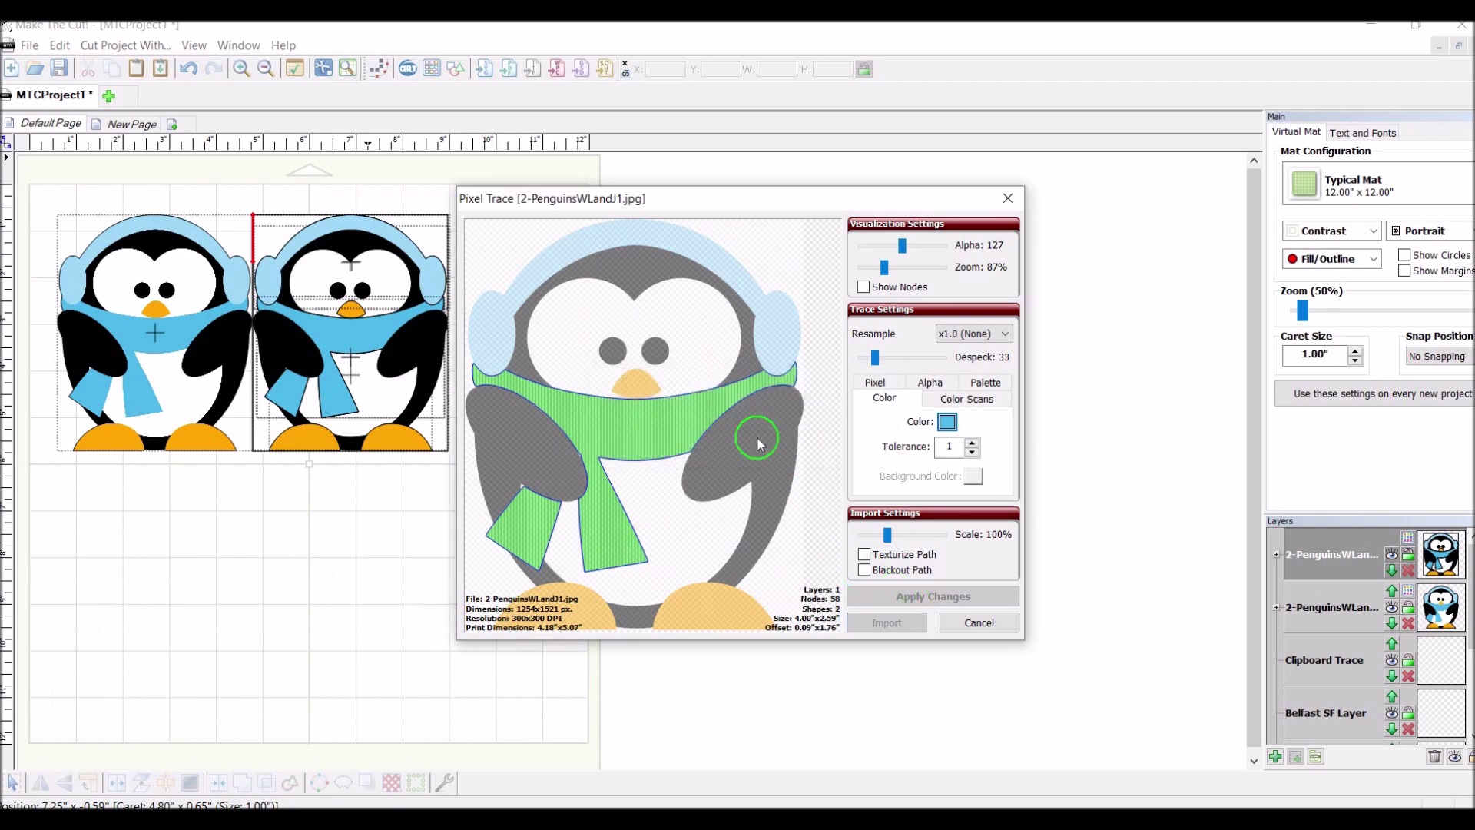
Trace the beak and feet by sampling their orange color with tolerance 1, import that layer, and continue tracing.
left_click(948, 421)
left_click(741, 362)
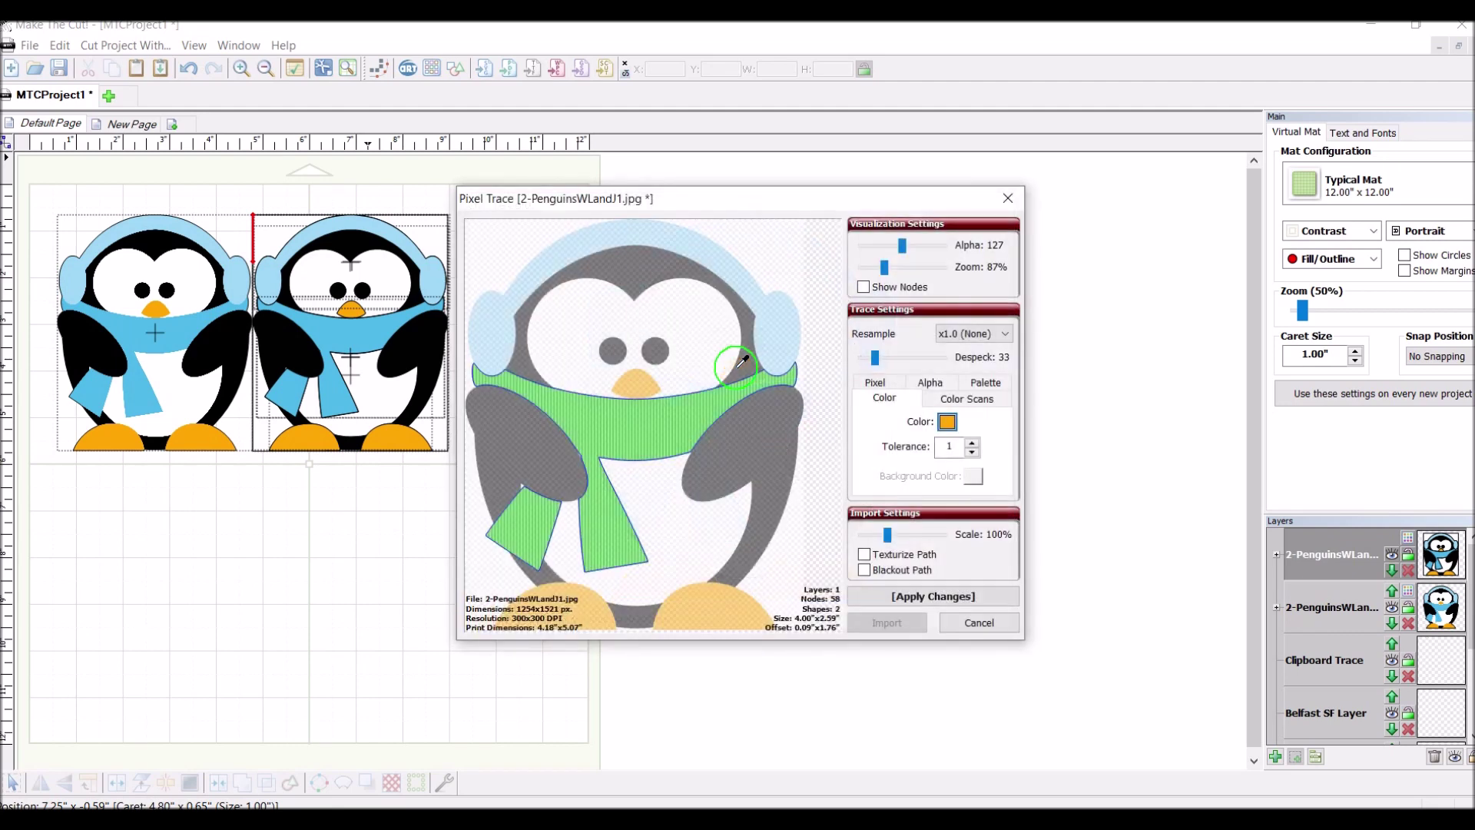
left_click(911, 599)
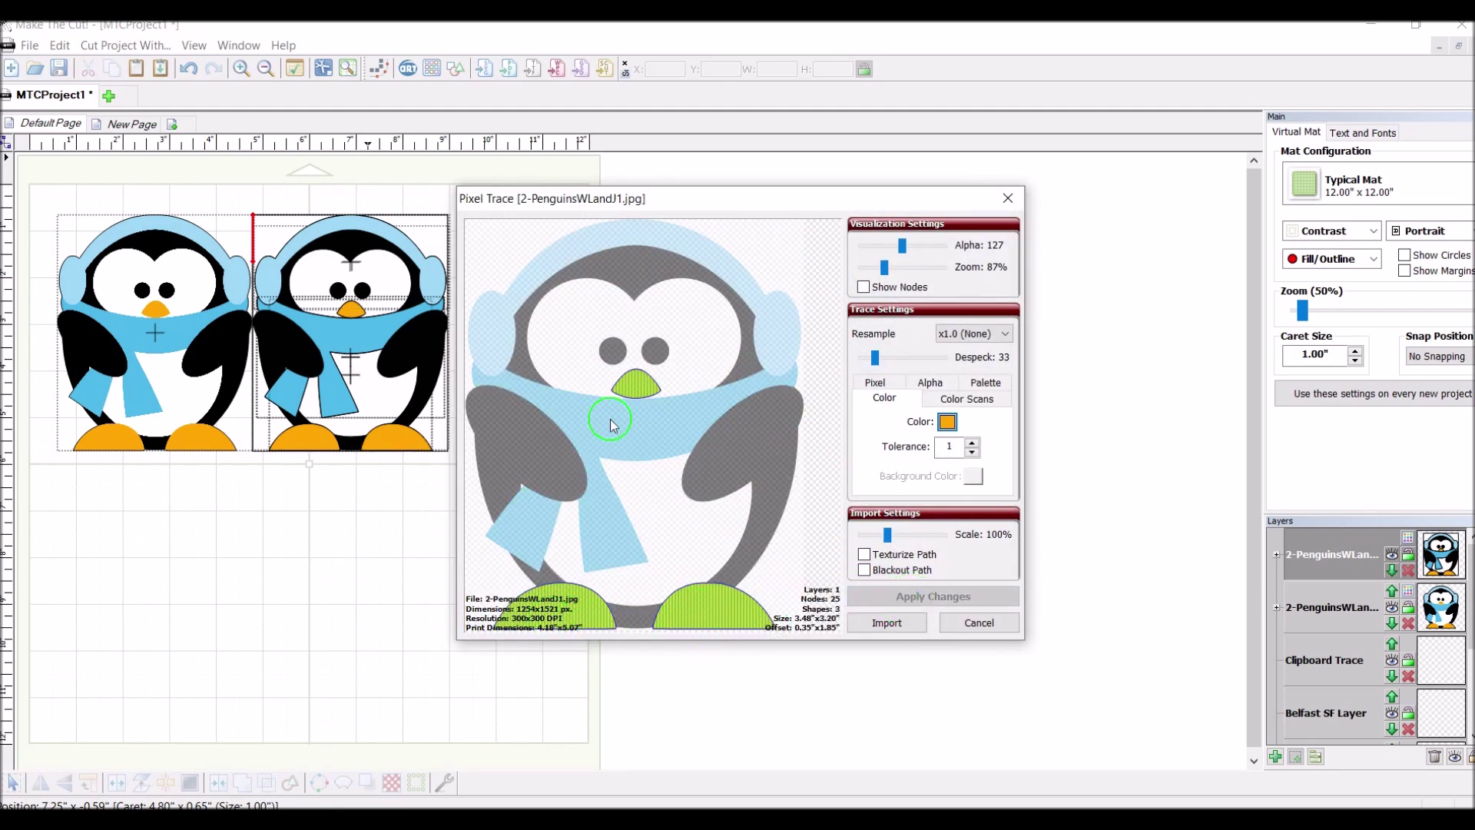
left_click(895, 623)
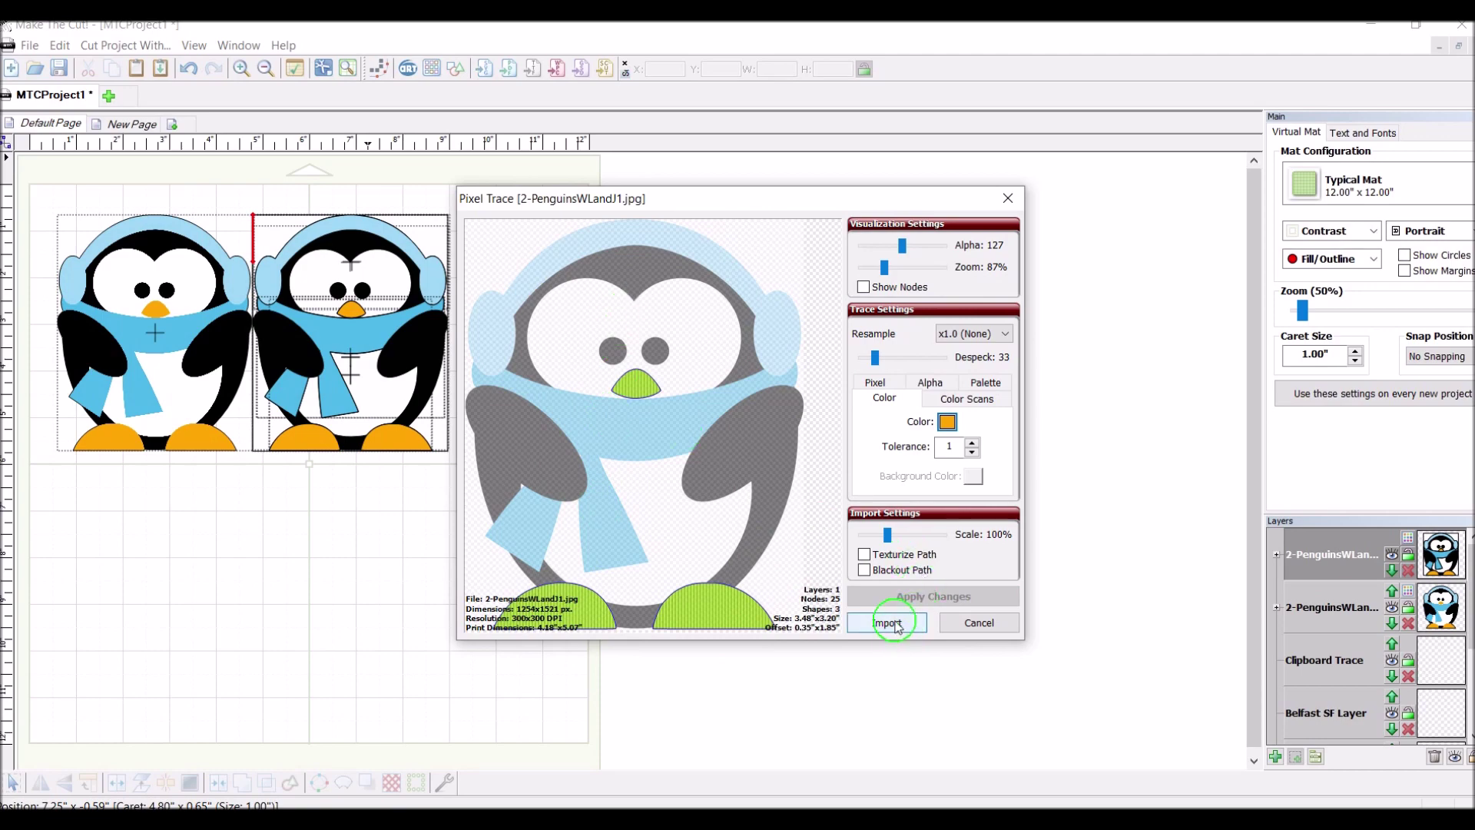
left_click(749, 438)
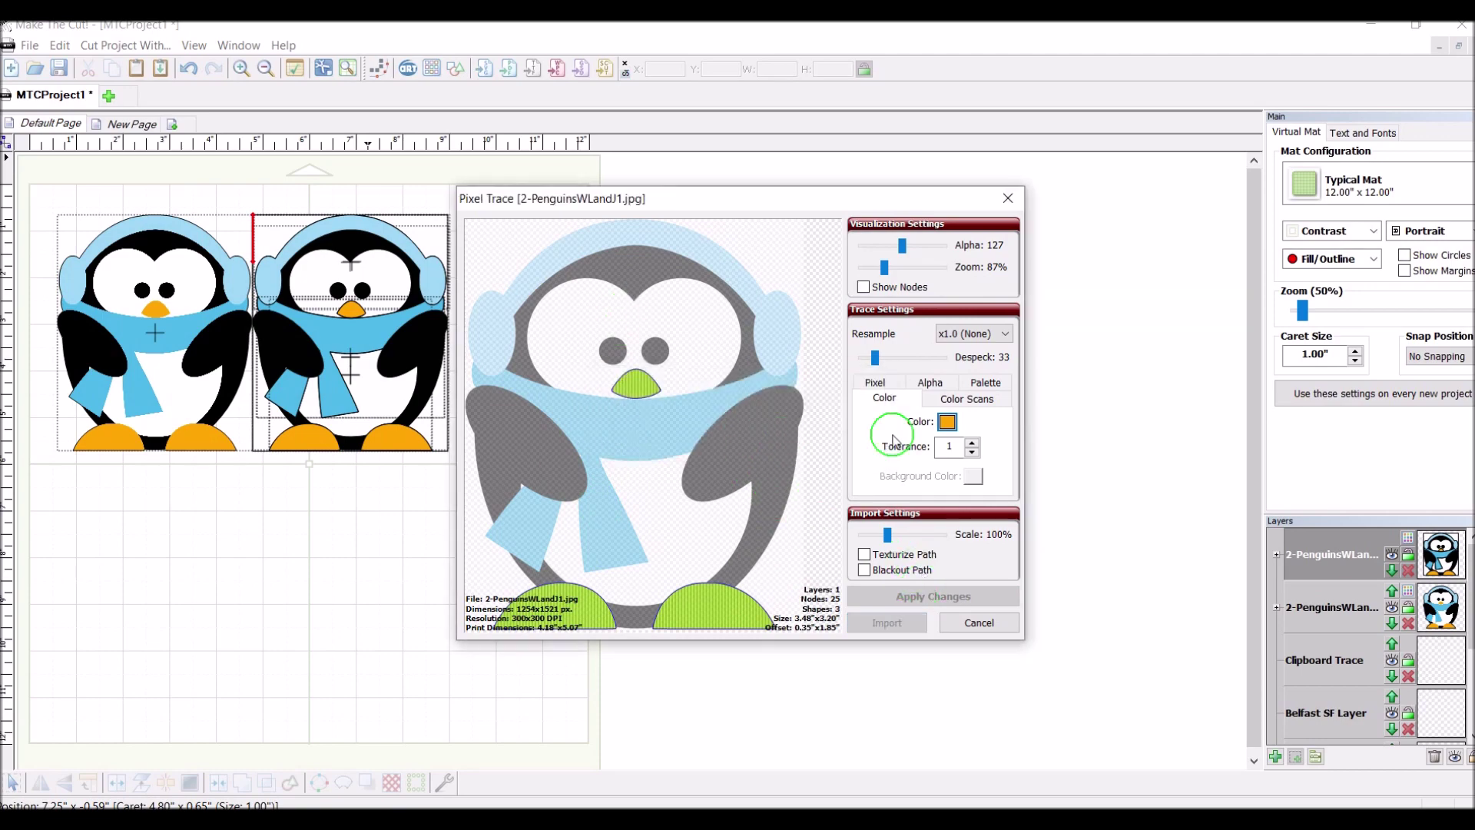
Trace the black body and eyes by sampling black (#000000) with tolerance 1, import that layer, and continue tracing.
left_click(947, 421)
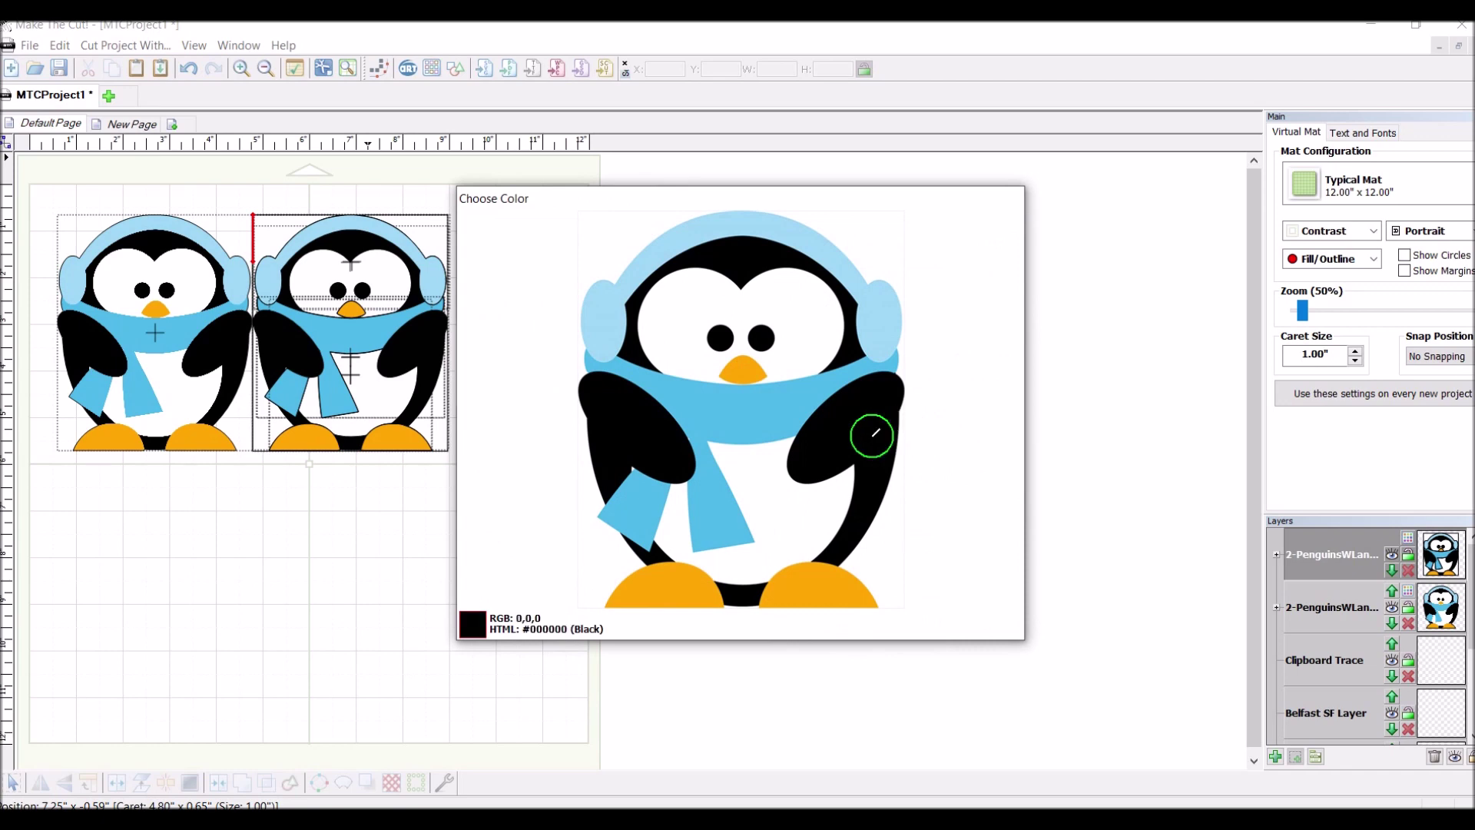
left_click(872, 435)
left_click(909, 598)
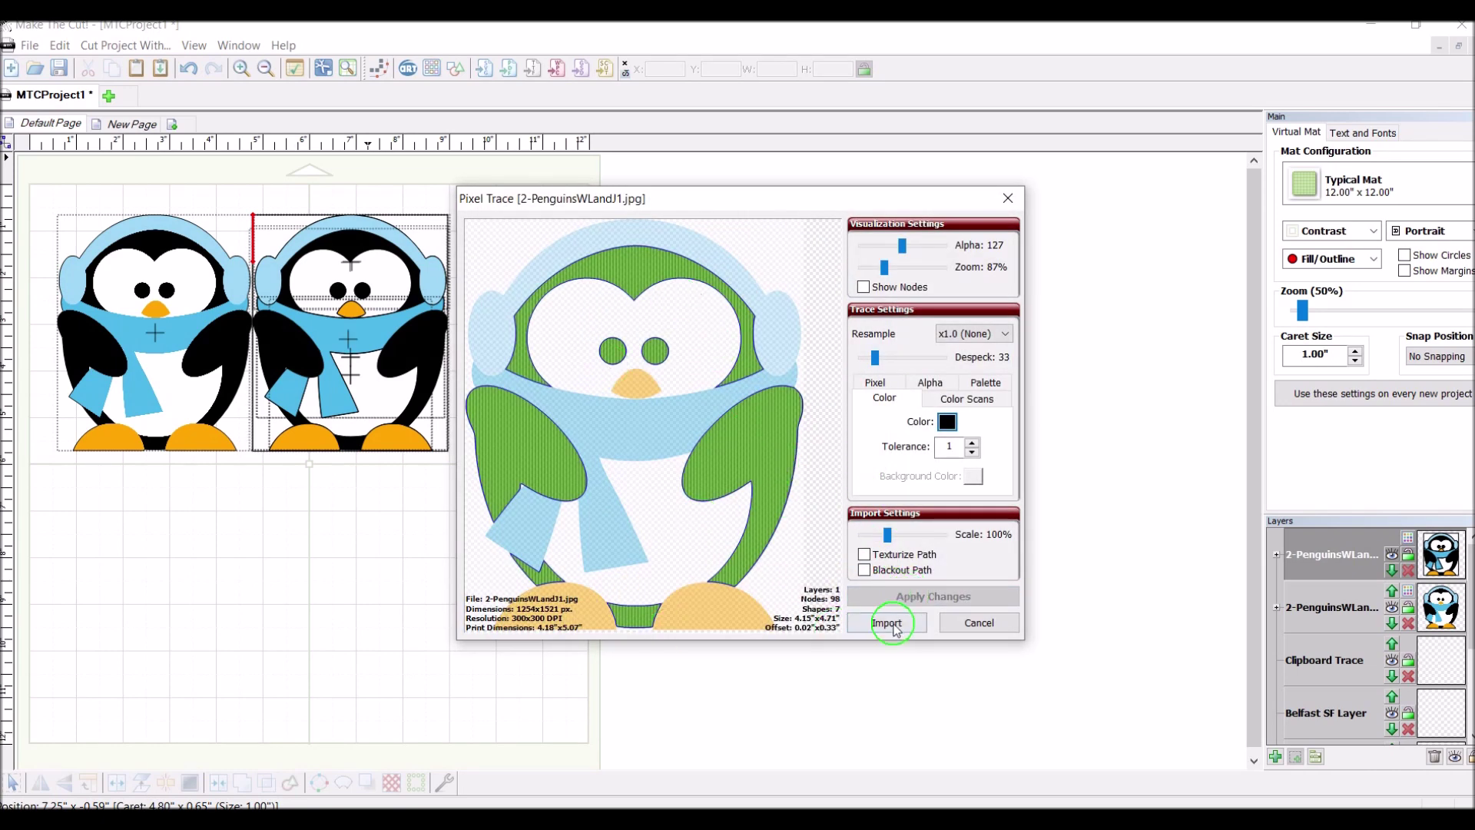
left_click(887, 623)
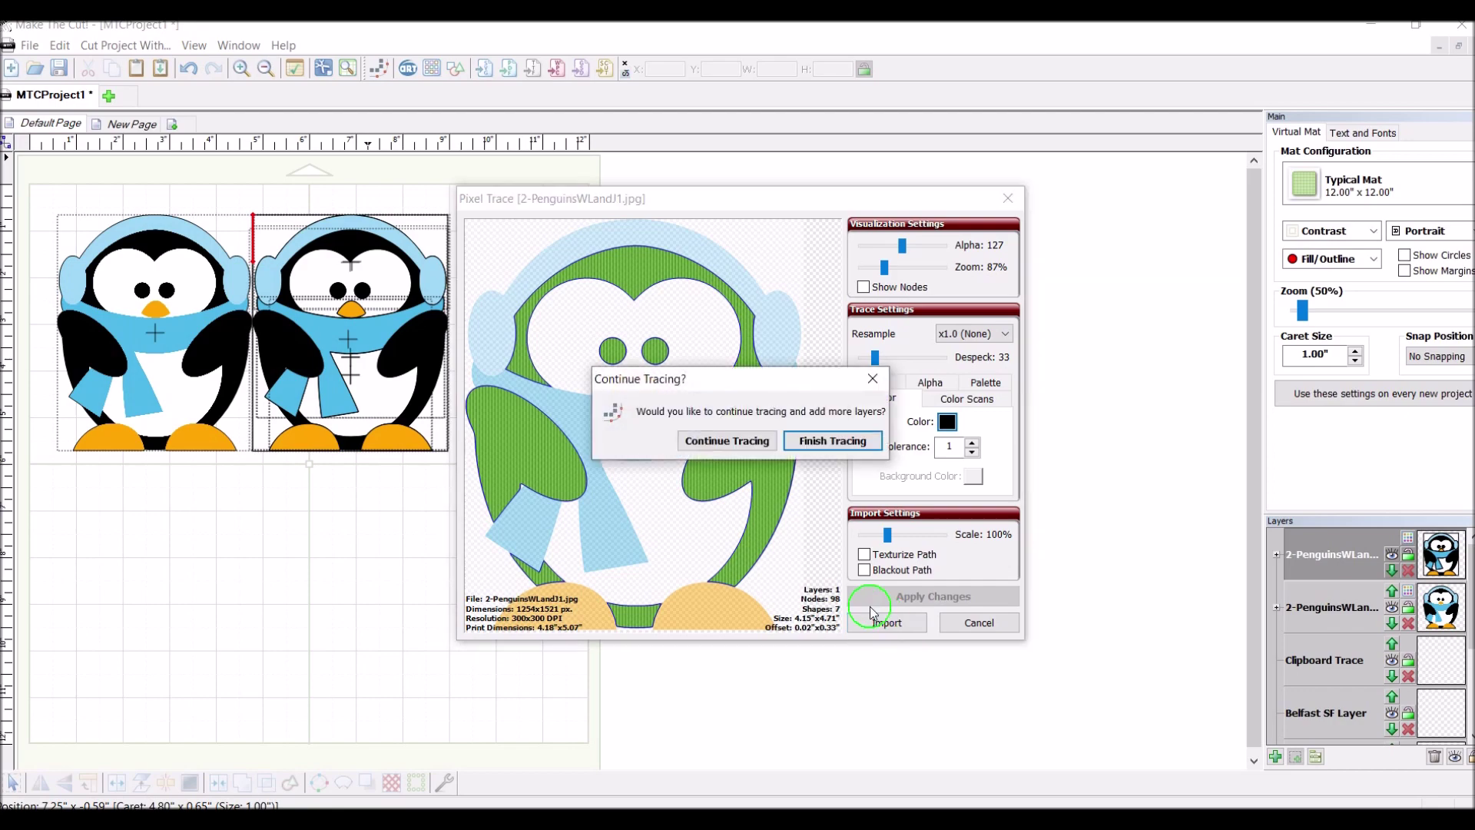
left_click(749, 443)
Trace the white areas by sampling white with tolerance 1, import that layer, and finish tracing.
left_click(947, 423)
left_click(778, 478)
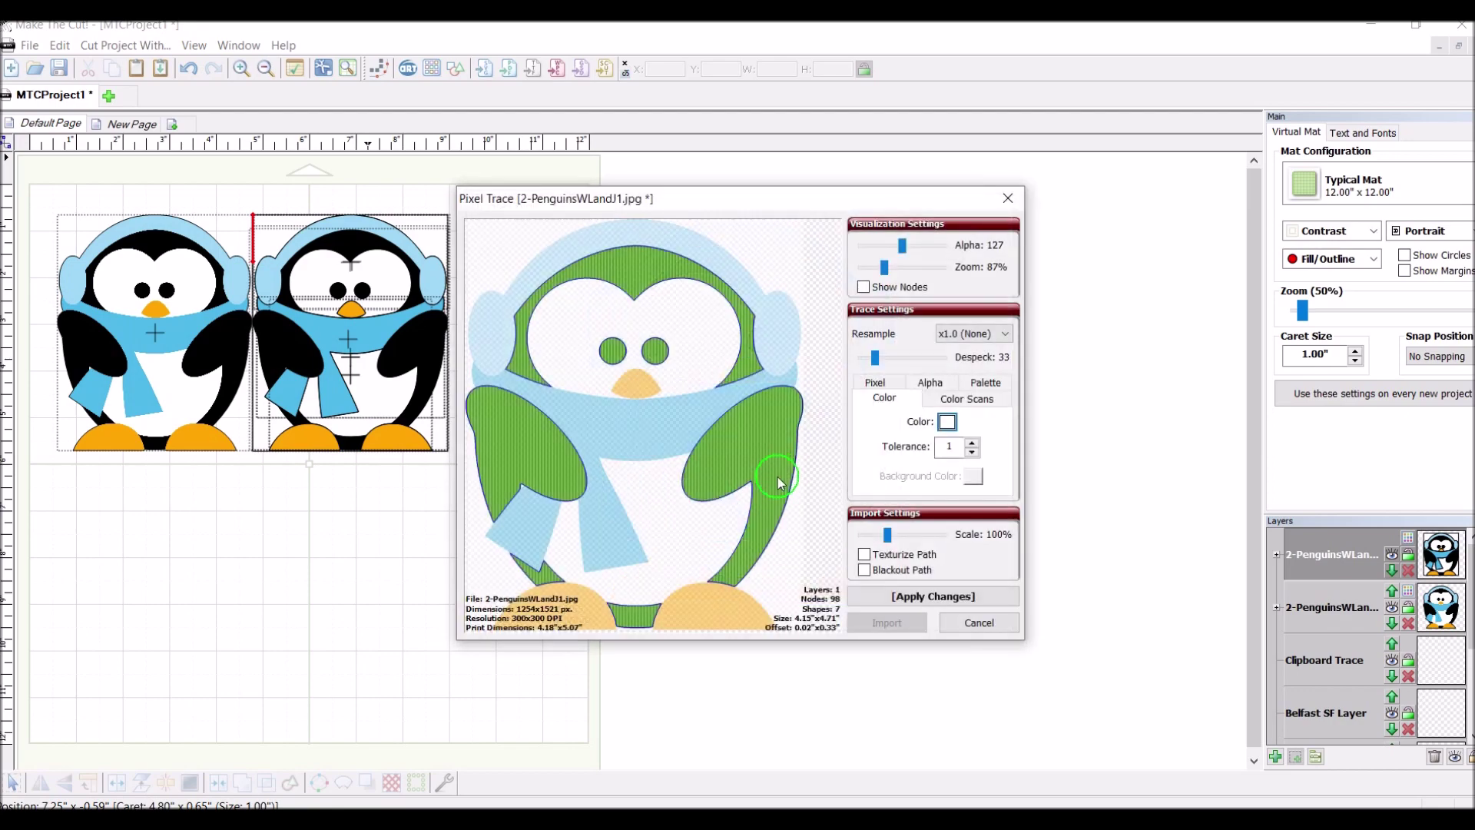
left_click(937, 598)
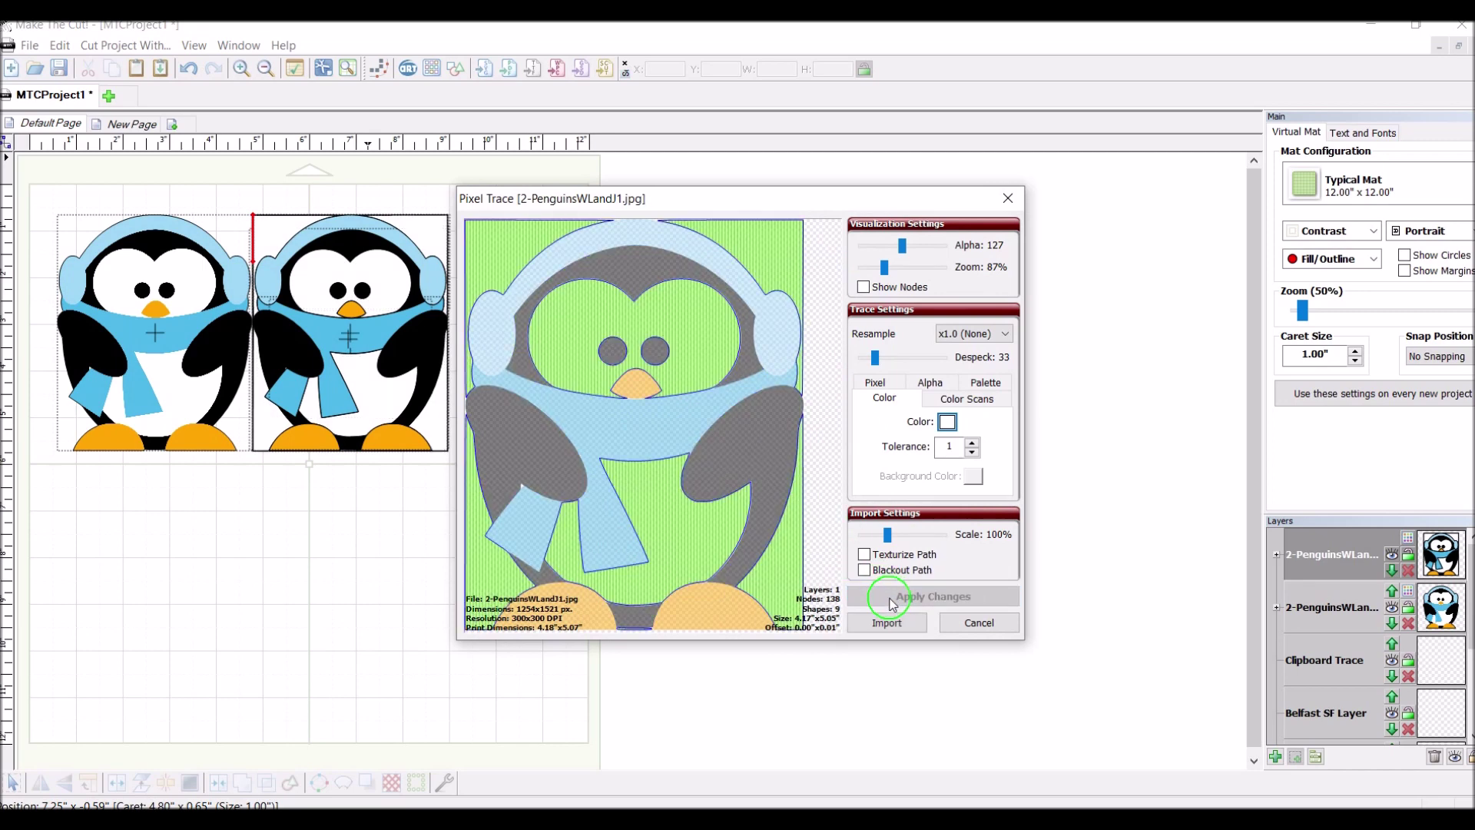
left_click(884, 624)
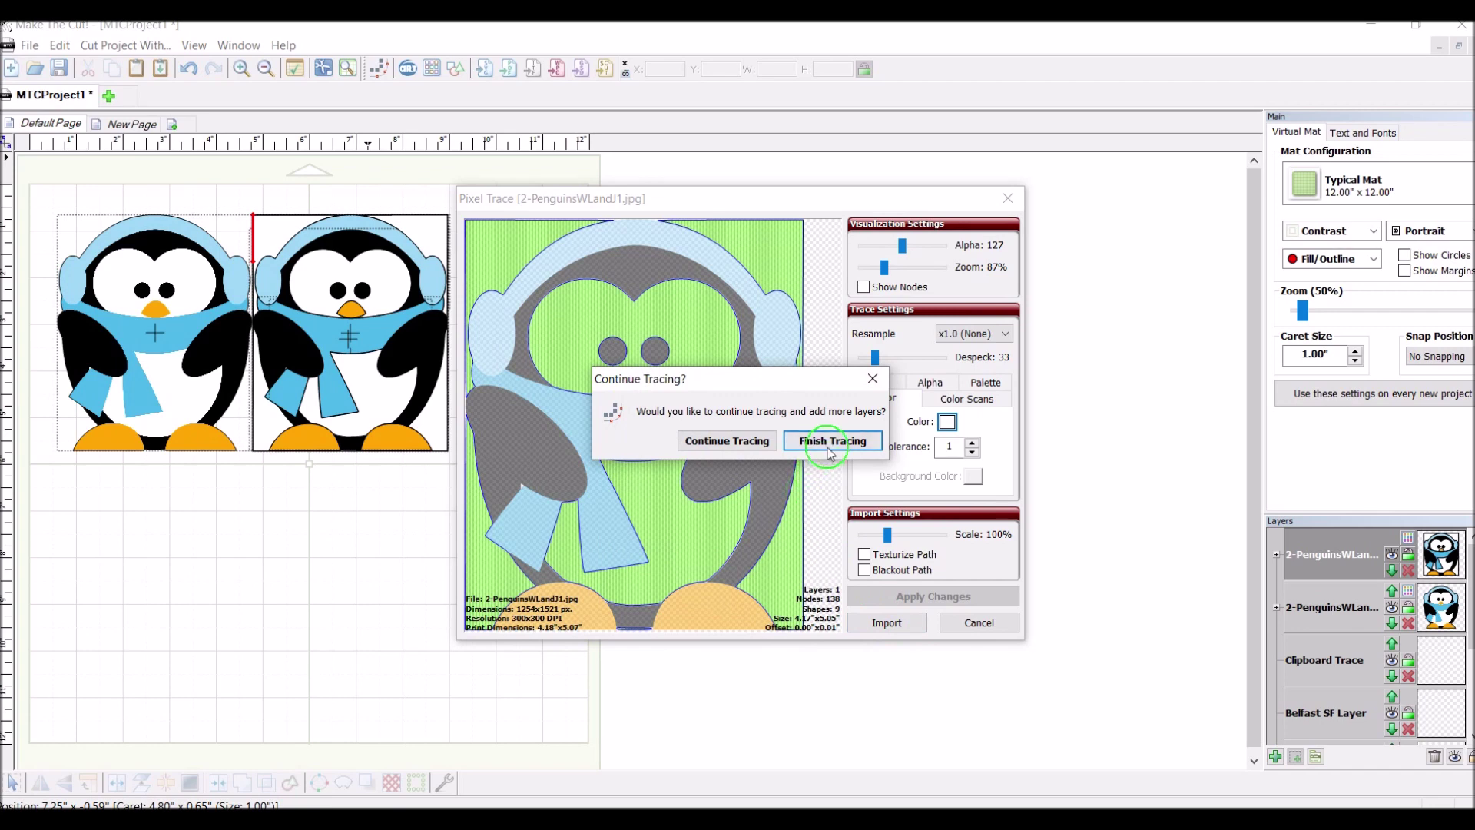
left_click(848, 440)
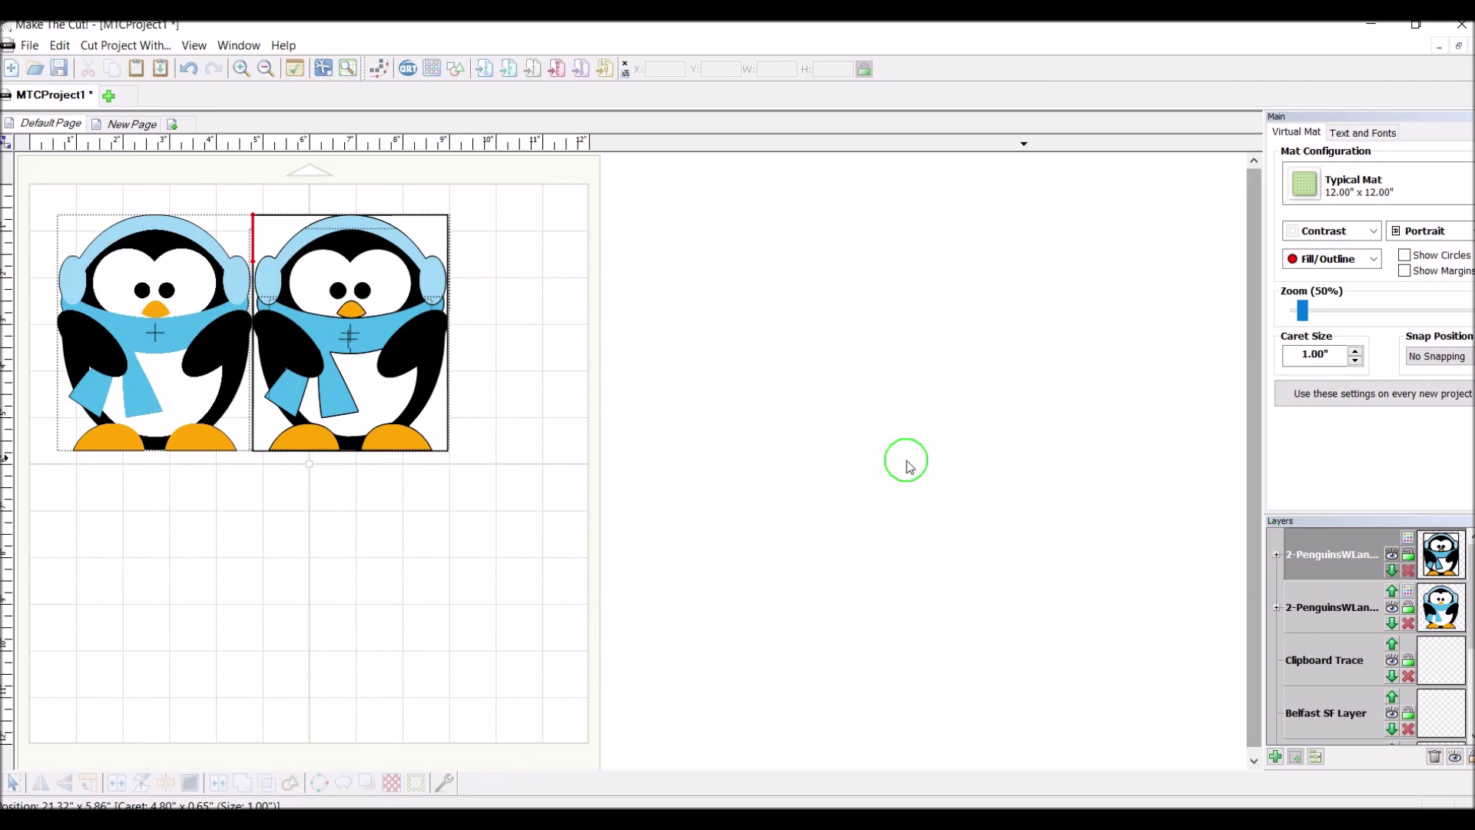
Move the traced scarf, earmuffs and white shapes off the second penguin into the empty area beside the mat.
left_click_drag(146, 421, 618, 432)
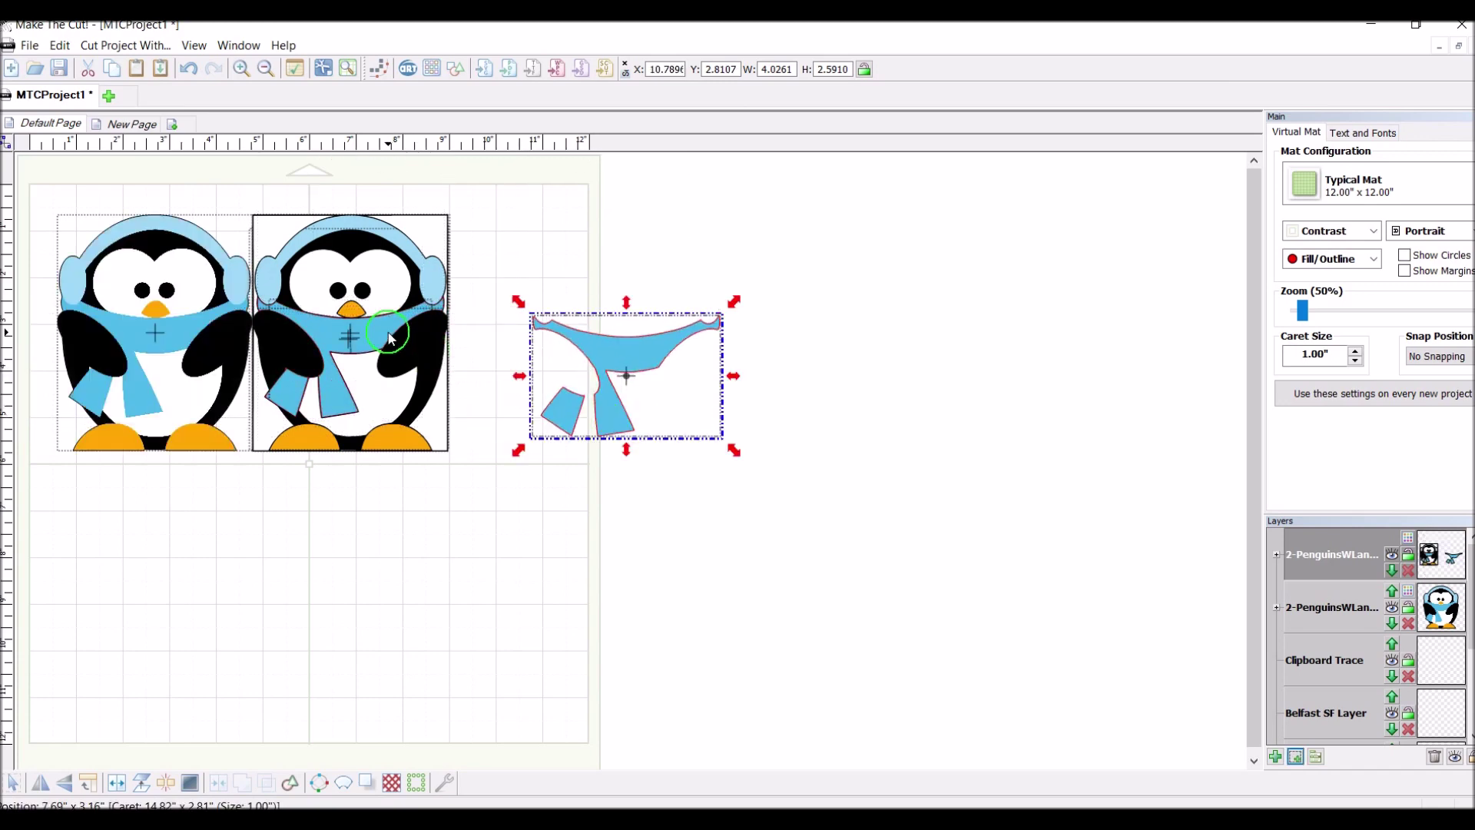
mouse_move(394, 345)
left_mouse_down()
mouse_move(561, 346)
mouse_move(395, 343)
mouse_move(385, 326)
left_mouse_up()
left_click_drag(361, 227, 607, 234)
left_click_drag(430, 235, 937, 248)
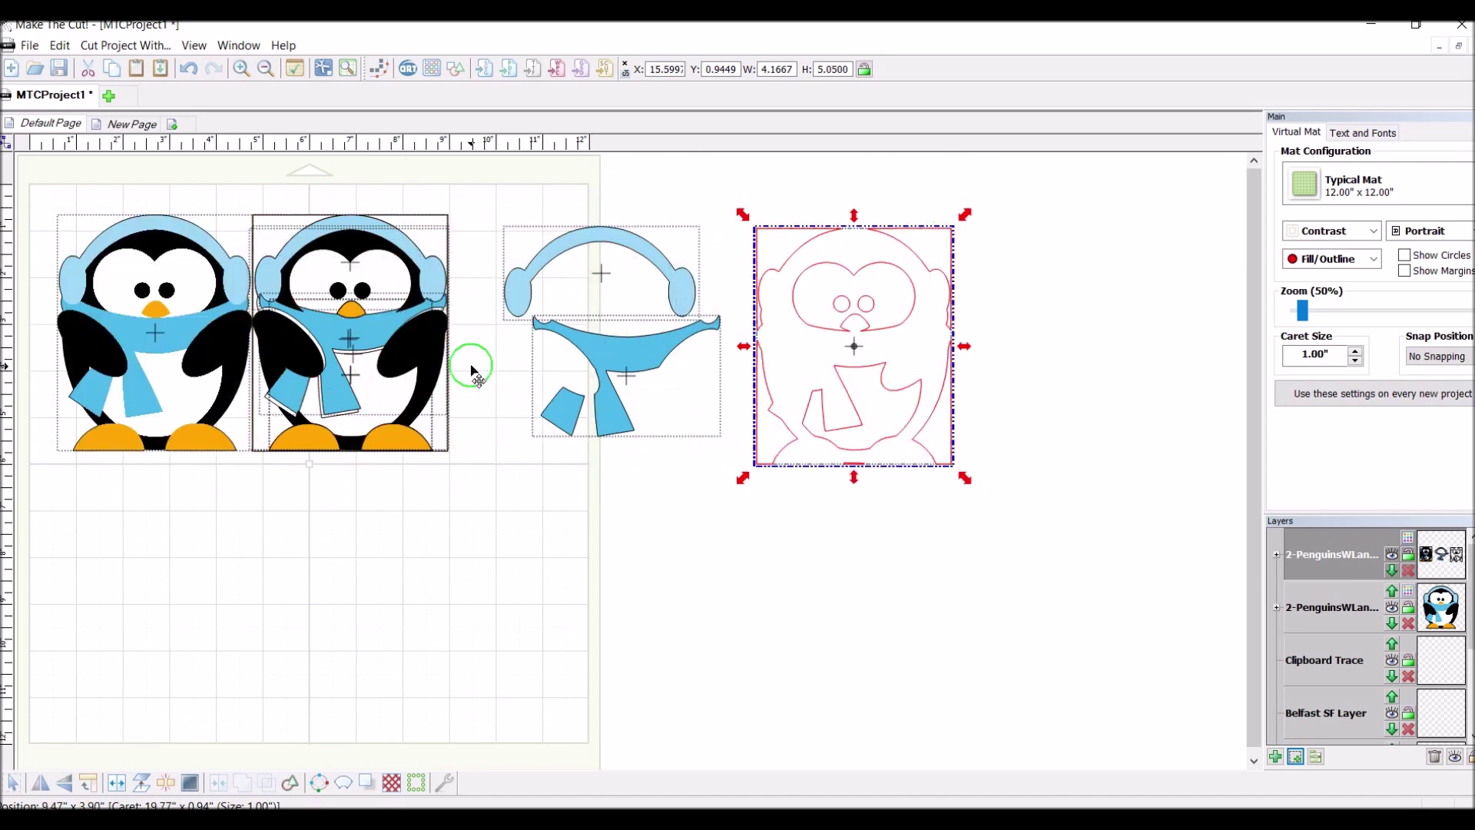
Move the black body and the orange beak and feet beside the mat, and reposition the scarf and white trace.
left_click_drag(407, 371, 1139, 369)
left_click_drag(389, 385, 384, 395)
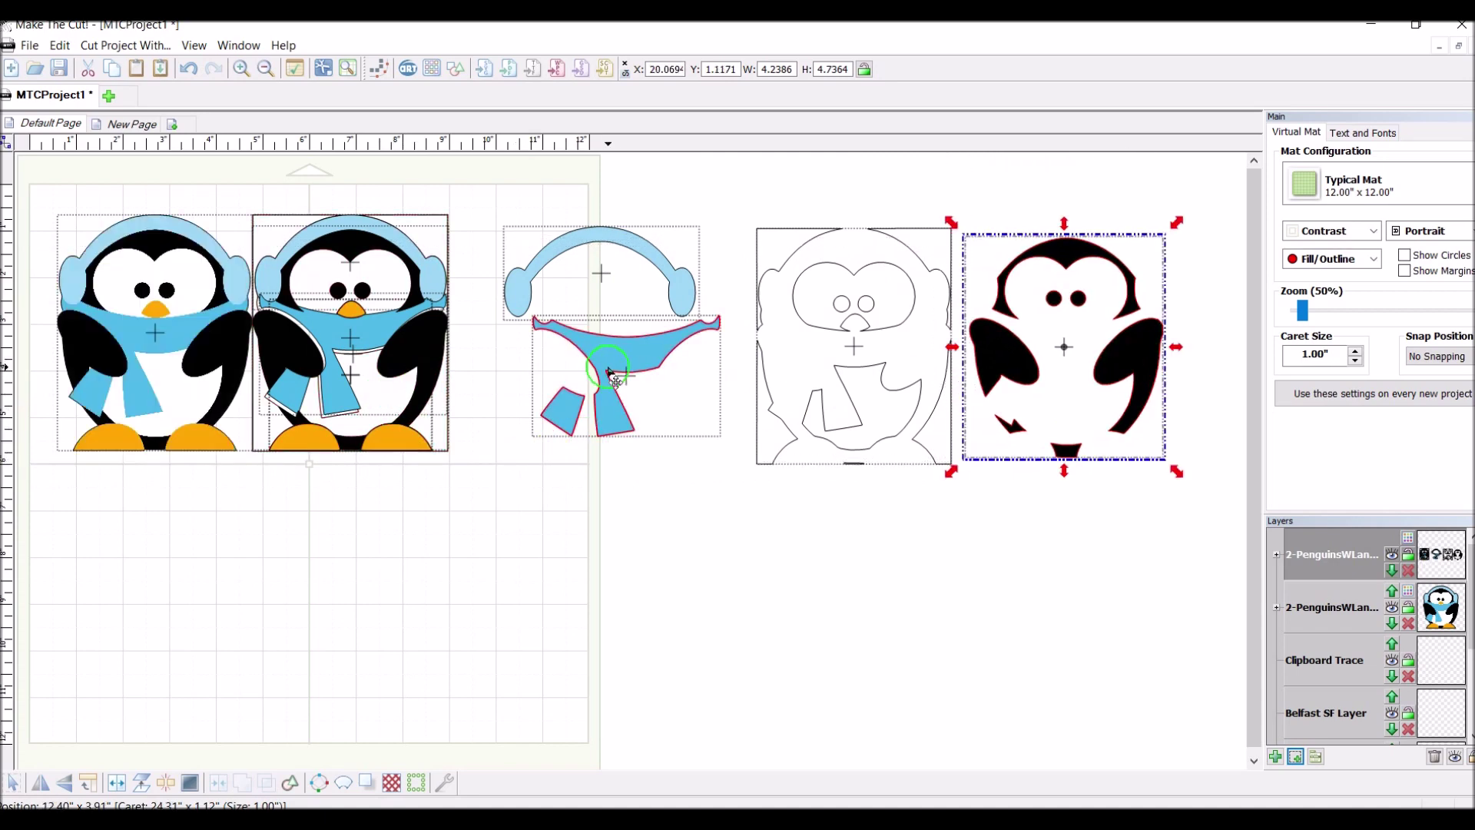
left_click_drag(404, 441, 1114, 453)
mouse_move(611, 373)
left_mouse_down()
mouse_move(872, 365)
mouse_move(607, 378)
left_mouse_up()
mouse_move(906, 362)
left_mouse_down()
mouse_move(876, 327)
mouse_move(883, 345)
left_mouse_up()
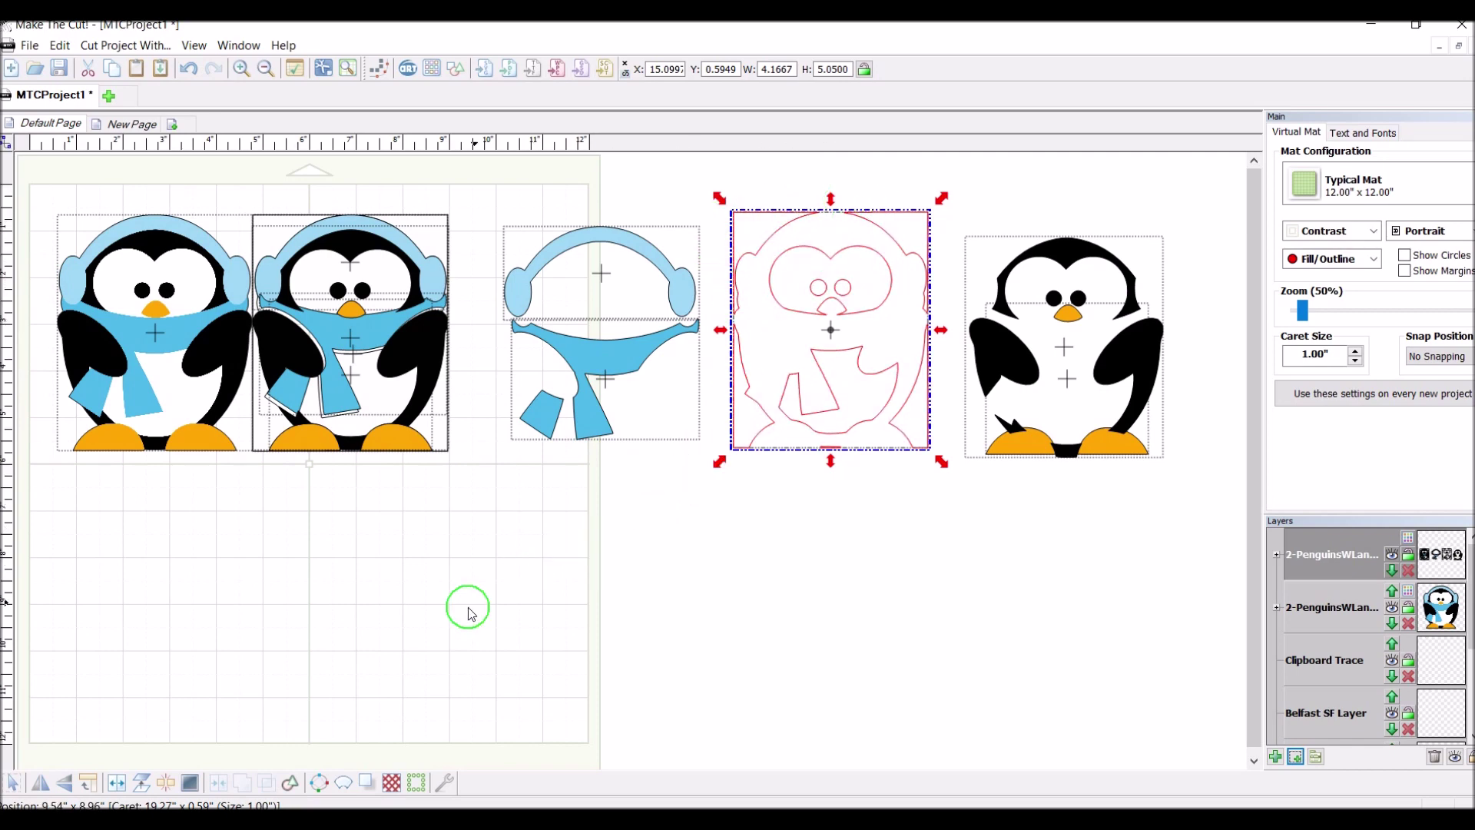
Split the white trace into separate shapes and delete the background pieces surrounding the penguin.
left_click(115, 785)
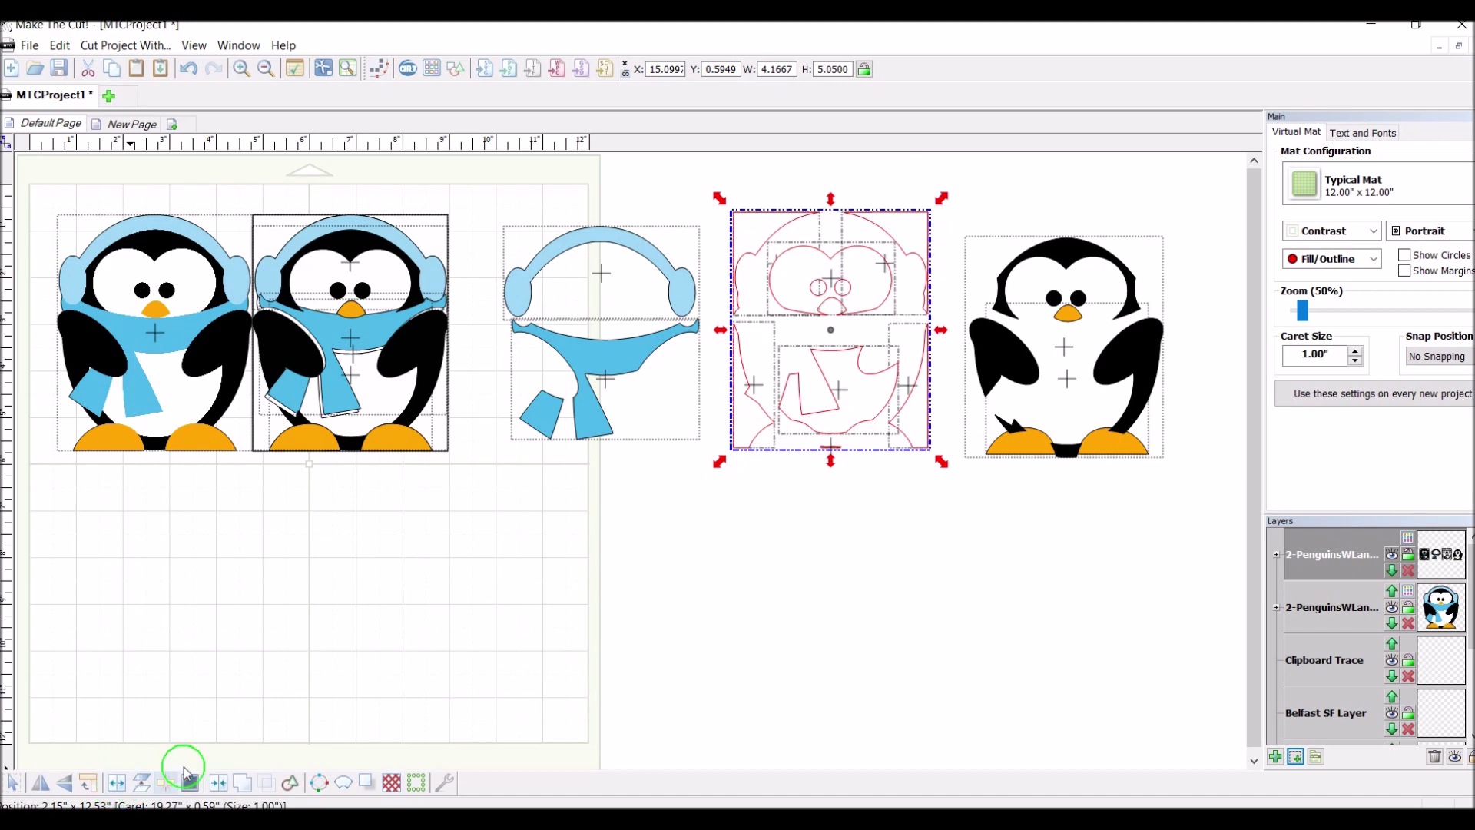
left_click(685, 619)
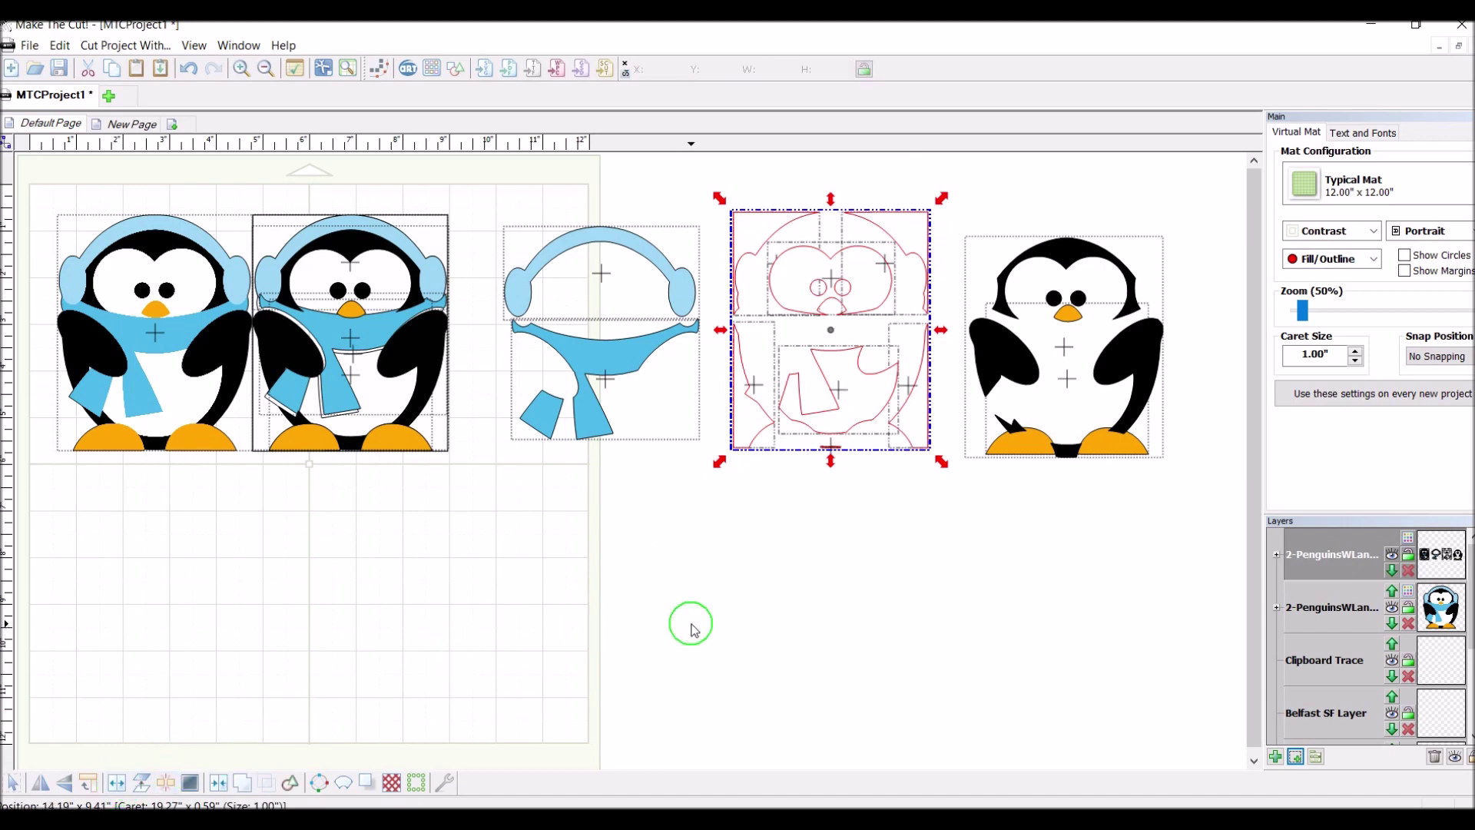
left_click(753, 225)
left_click_drag(776, 224, 927, 288)
left_click(905, 412)
left_click_drag(904, 412, 744, 432)
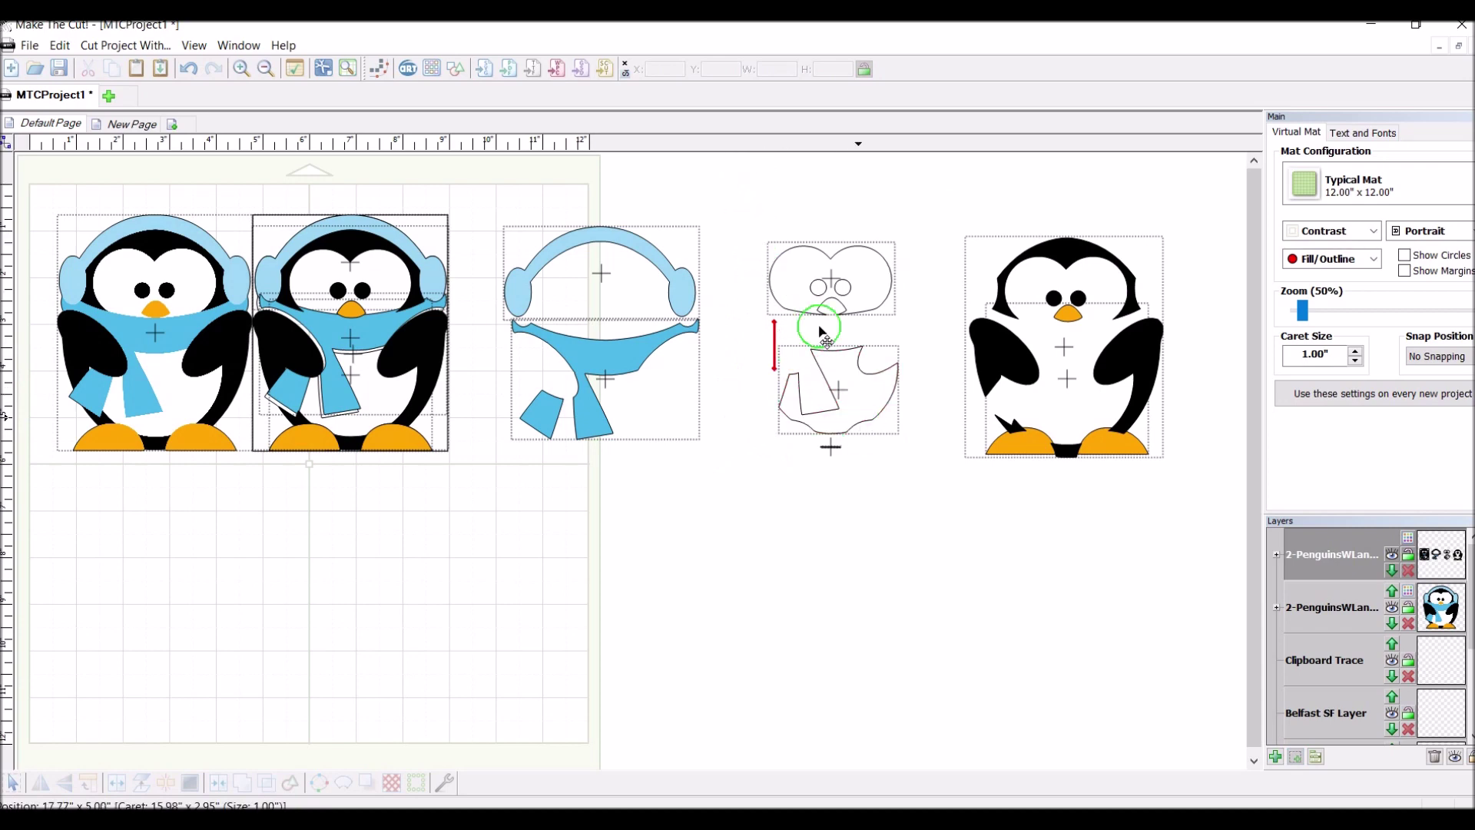
Join the remaining white face and belly shapes into a single object.
left_click_drag(747, 206, 942, 460)
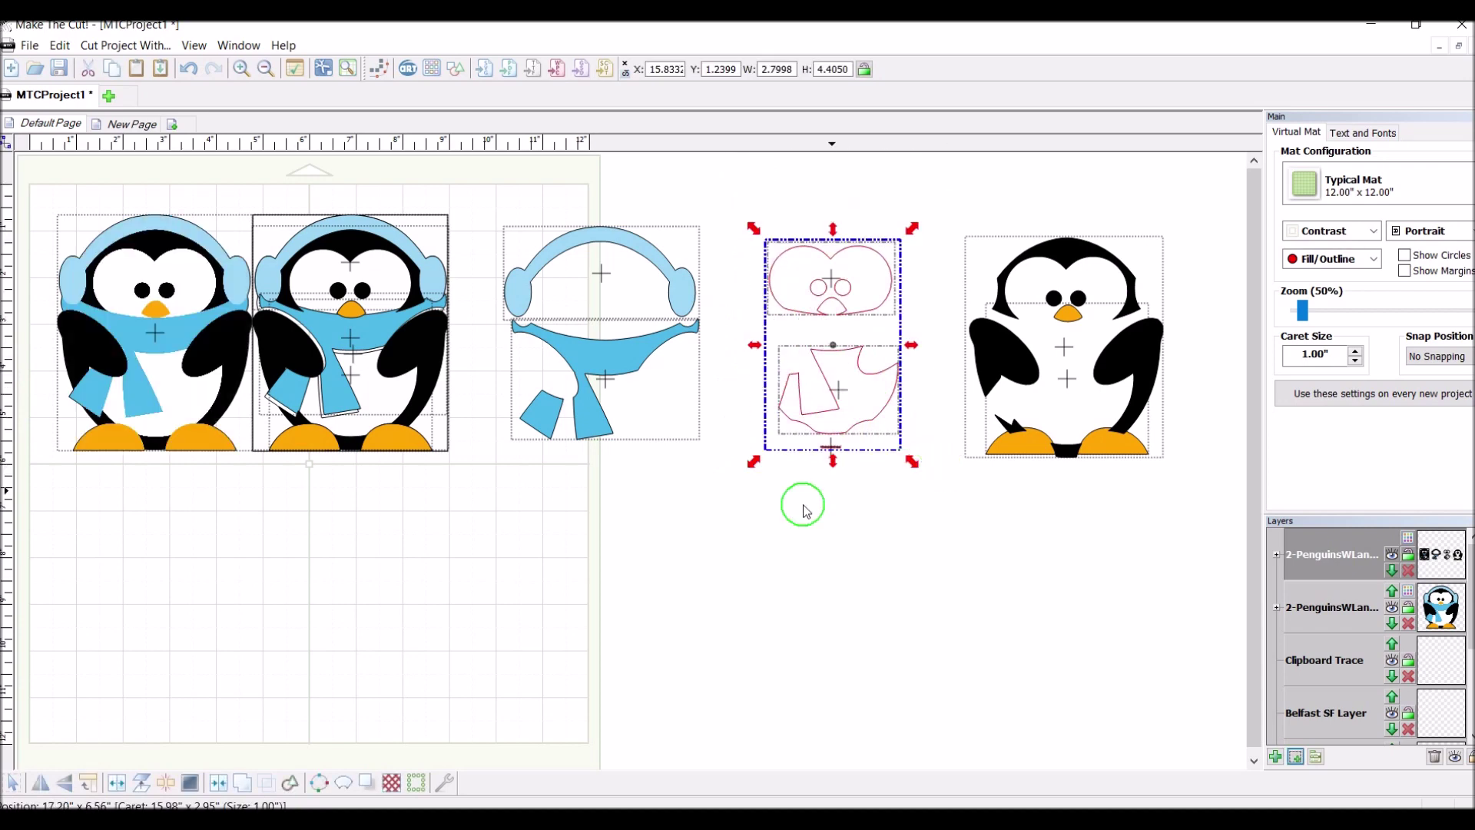
left_click(217, 787)
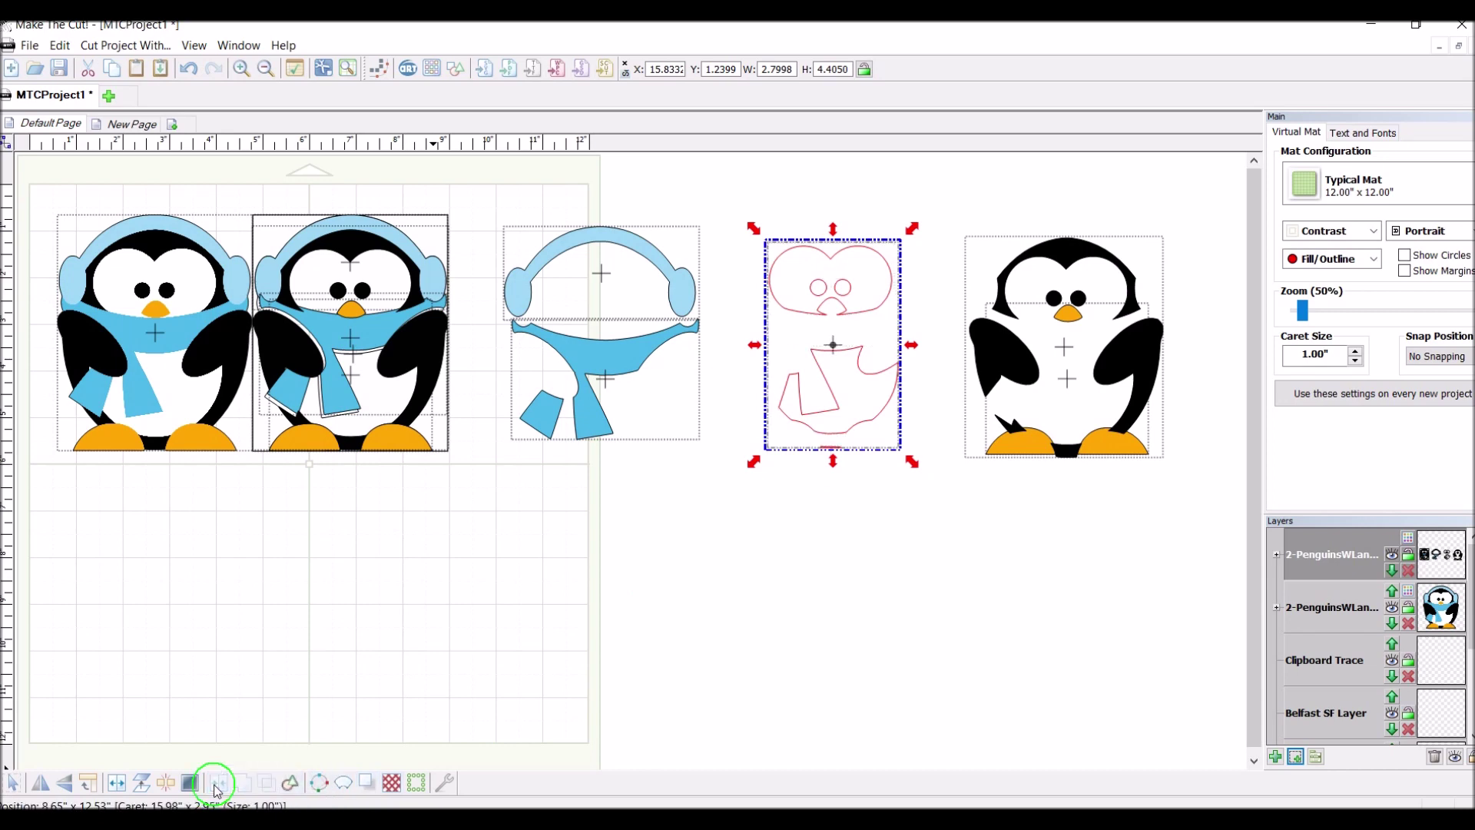
Reassemble the penguin by placing the scarf, earmuffs, black body, and orange beak and feet over the white shapes.
left_click_drag(629, 375, 822, 351)
left_click_drag(695, 326, 916, 290)
left_click_drag(1086, 246, 838, 242)
left_click_drag(1064, 316, 834, 316)
Move the whole reassembled penguin next to the second penguin, leaving a gap, and deselect it.
left_click_drag(1027, 495, 616, 154)
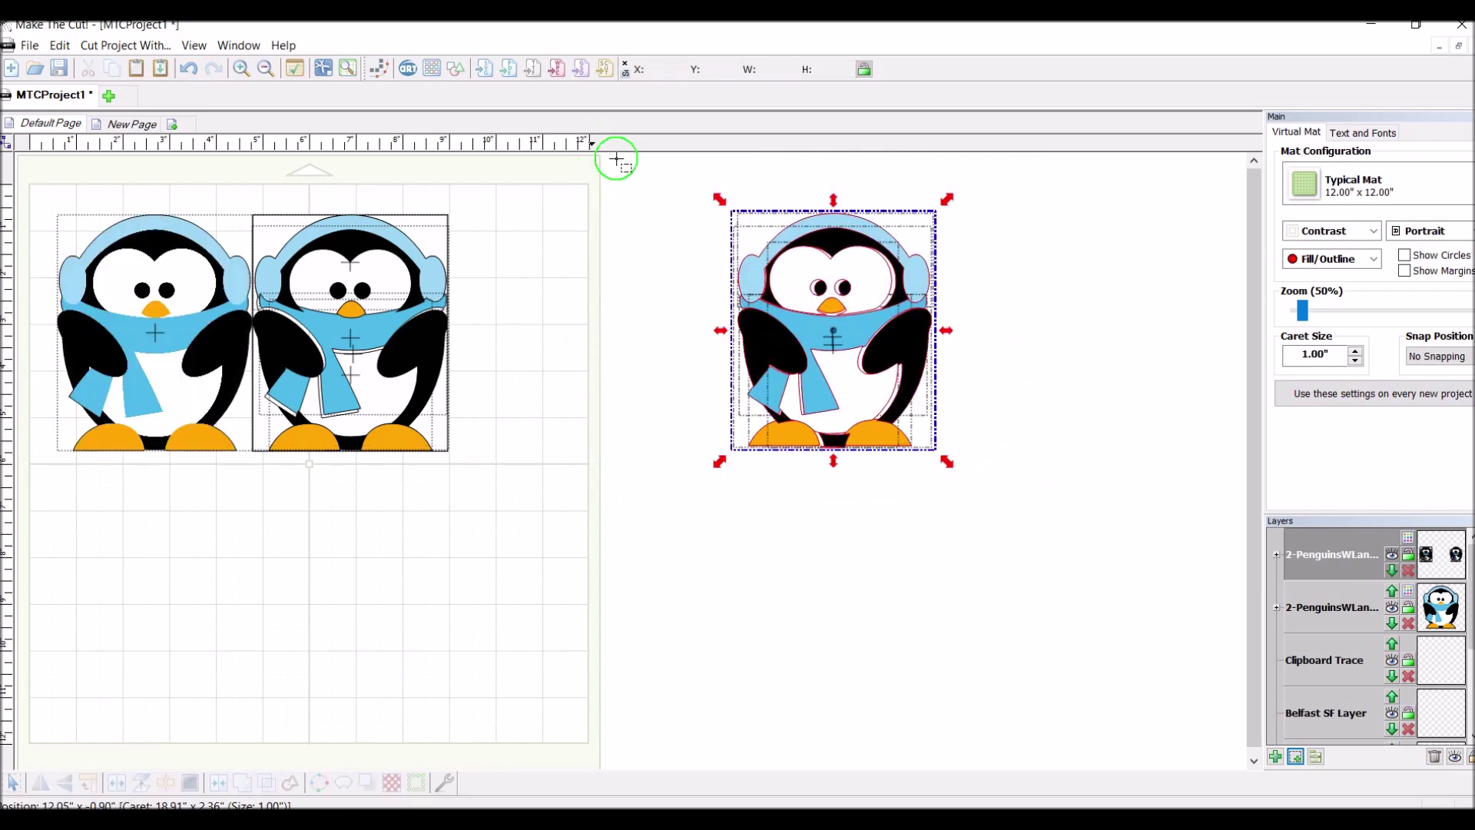
left_click_drag(833, 328, 576, 336)
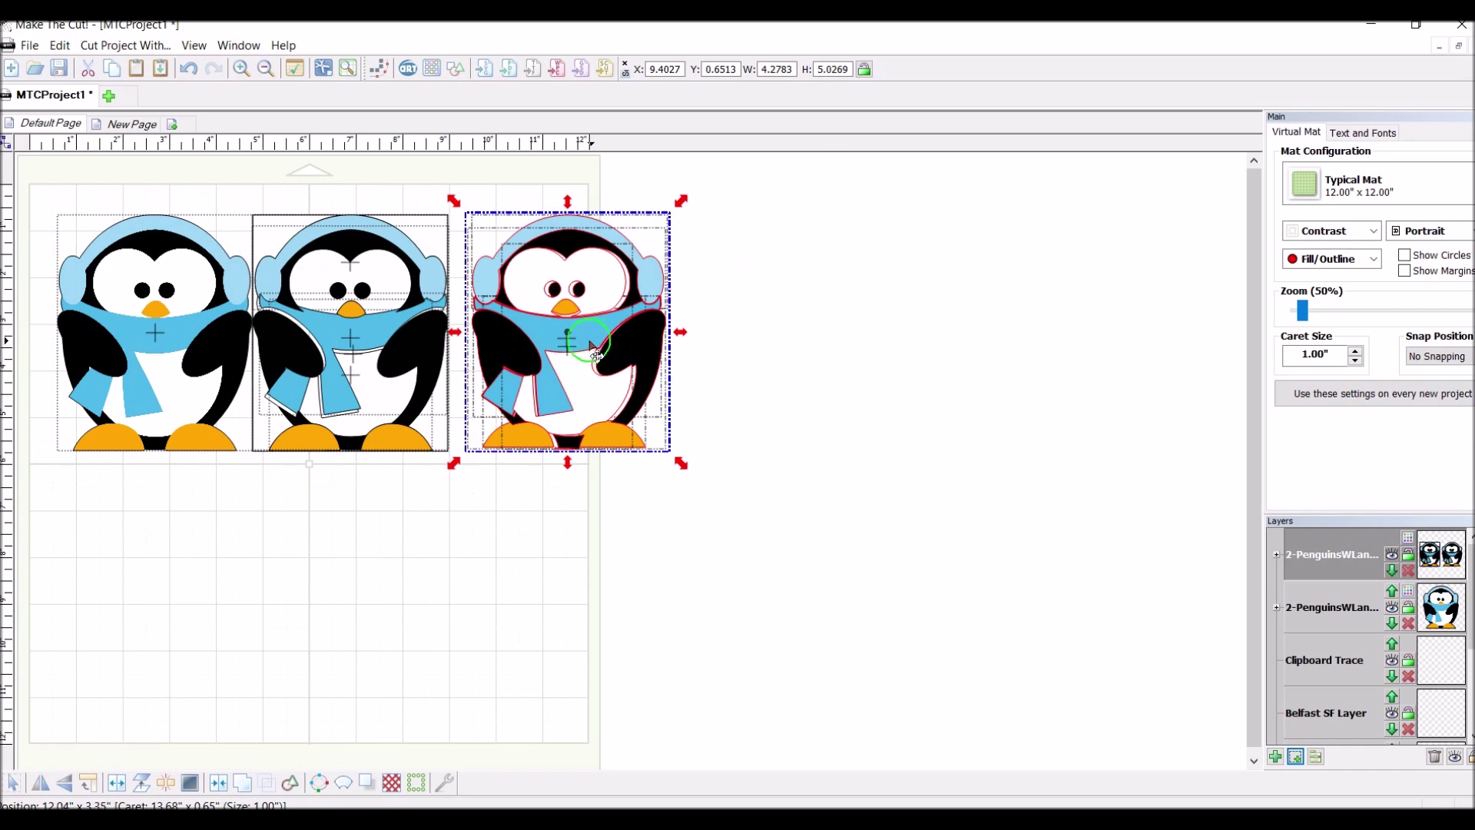
left_click_drag(594, 350, 628, 339)
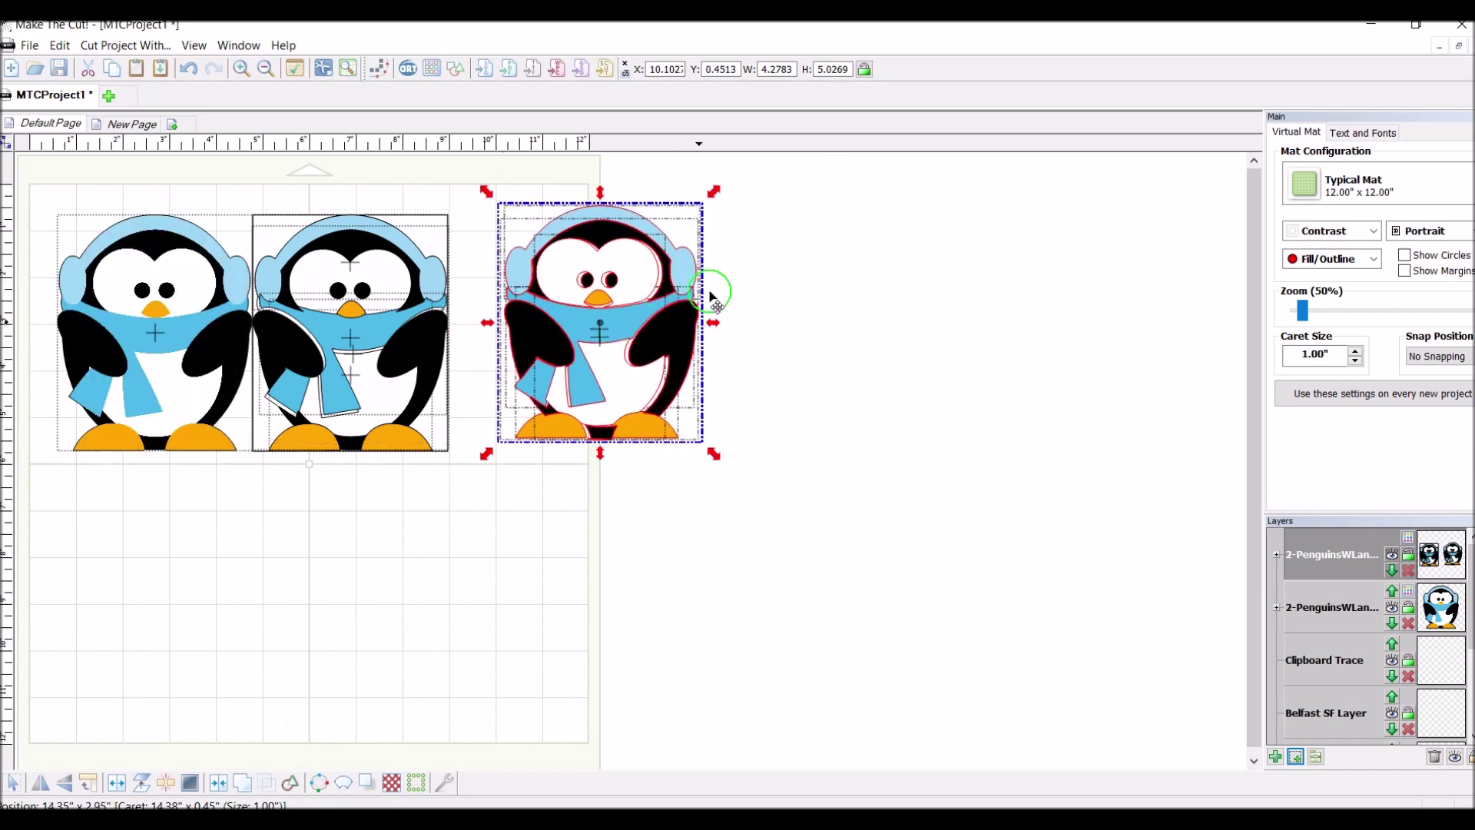
left_click(771, 343)
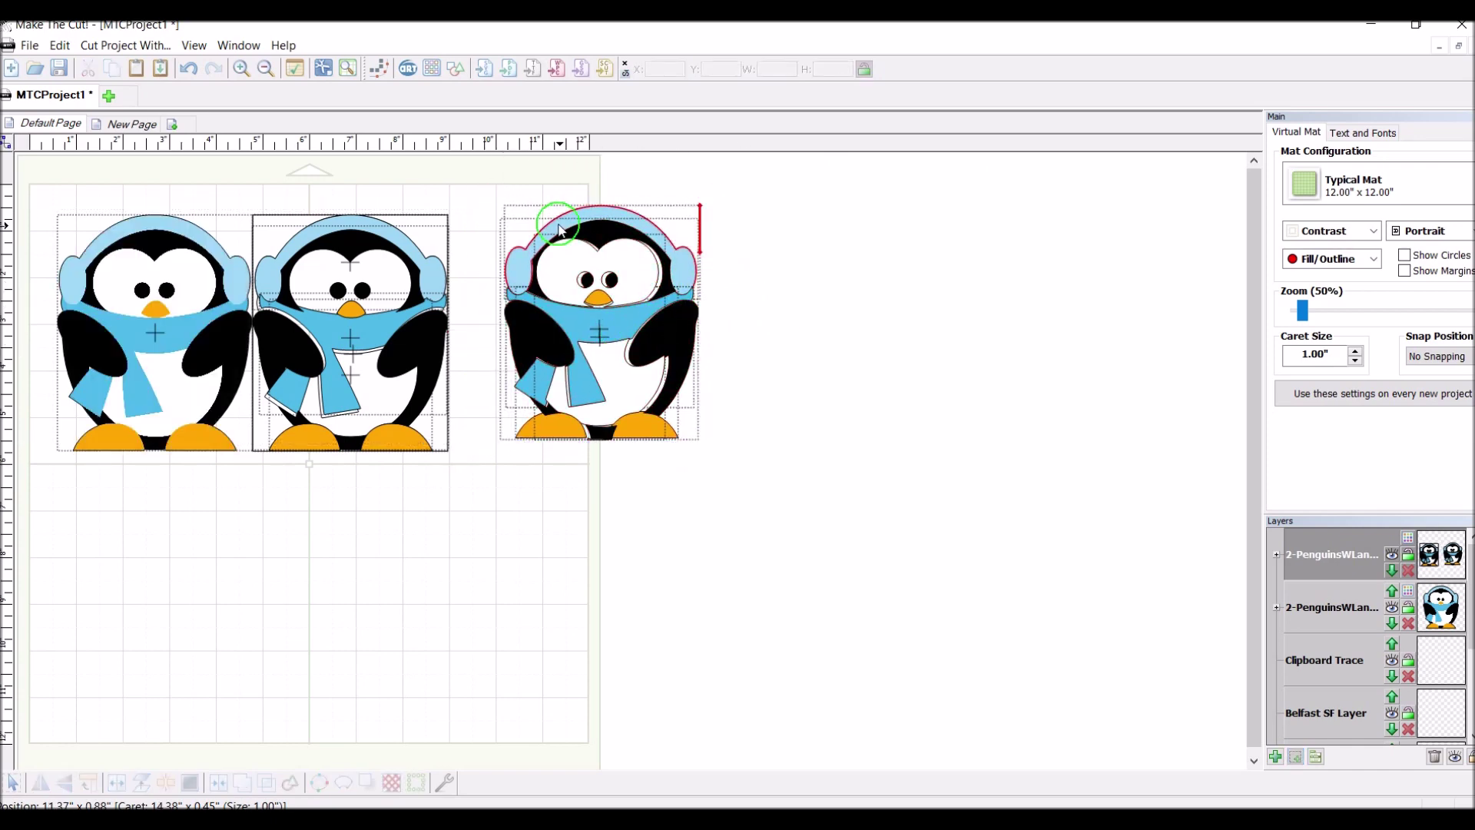
Put the reassembled penguin on a new layer and separate its shapes with To Each Its Own.
left_click_drag(483, 190, 816, 574)
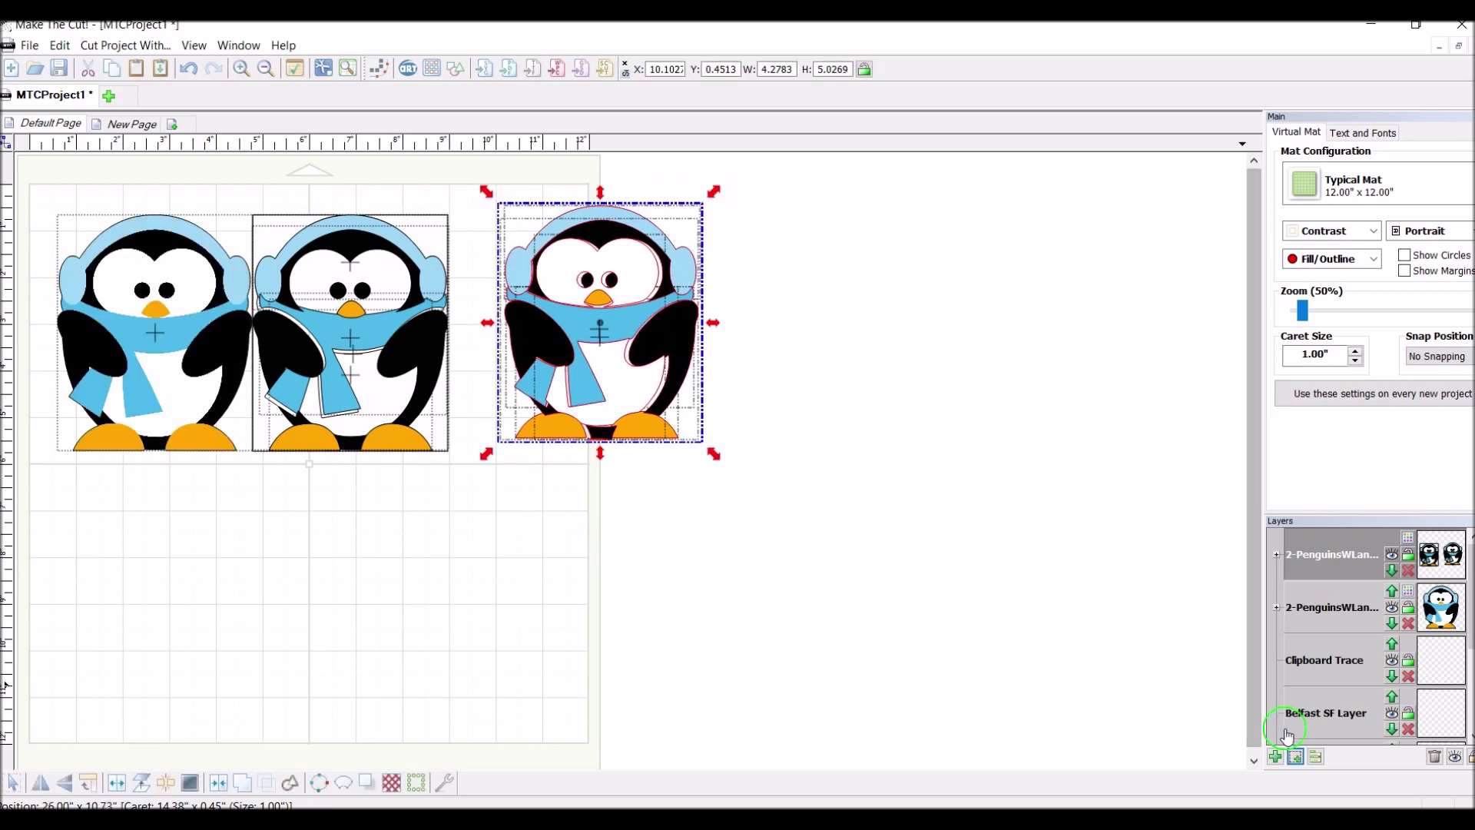
left_click(1296, 759)
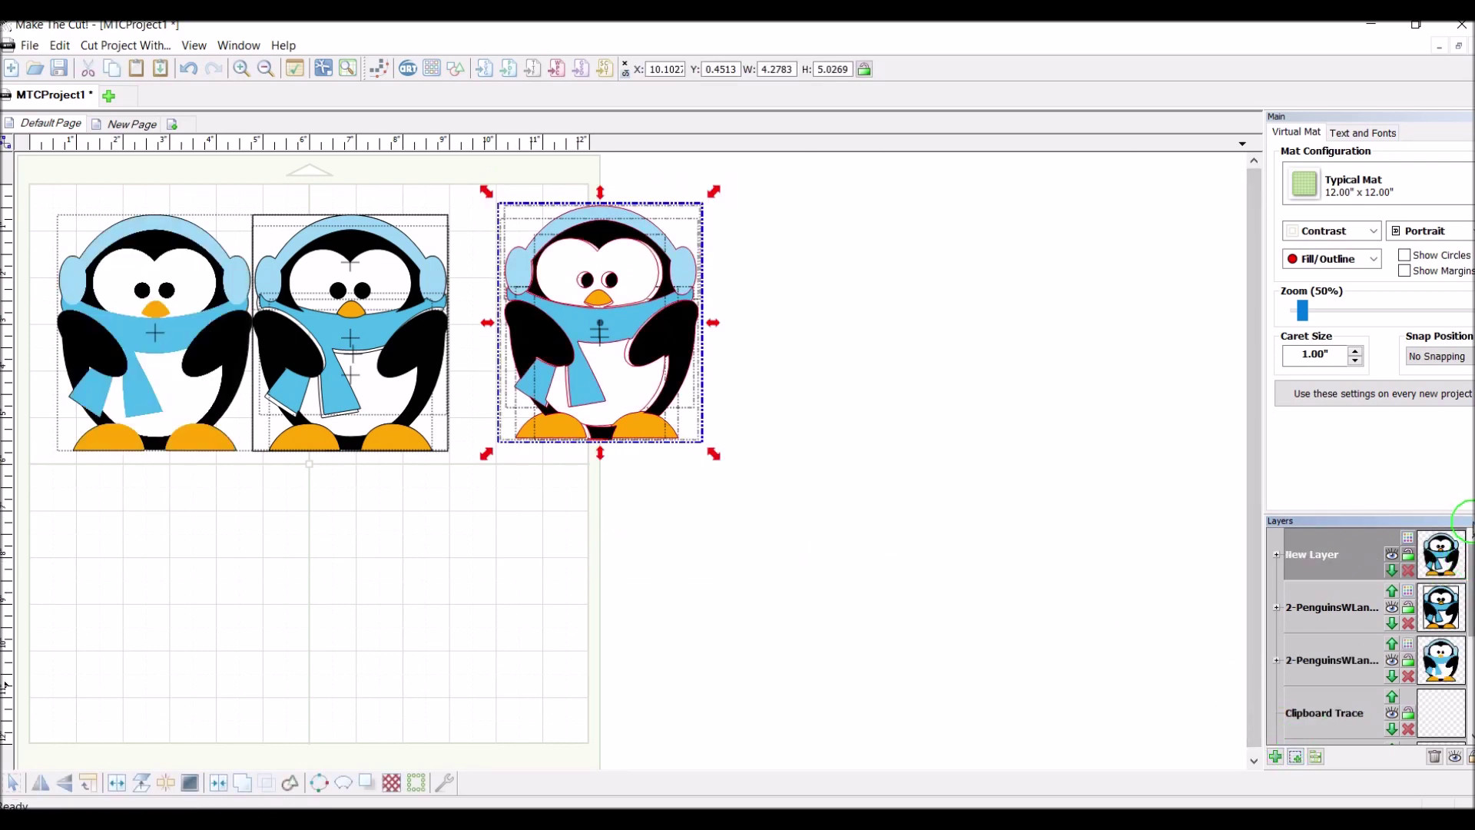
right_click(1295, 555)
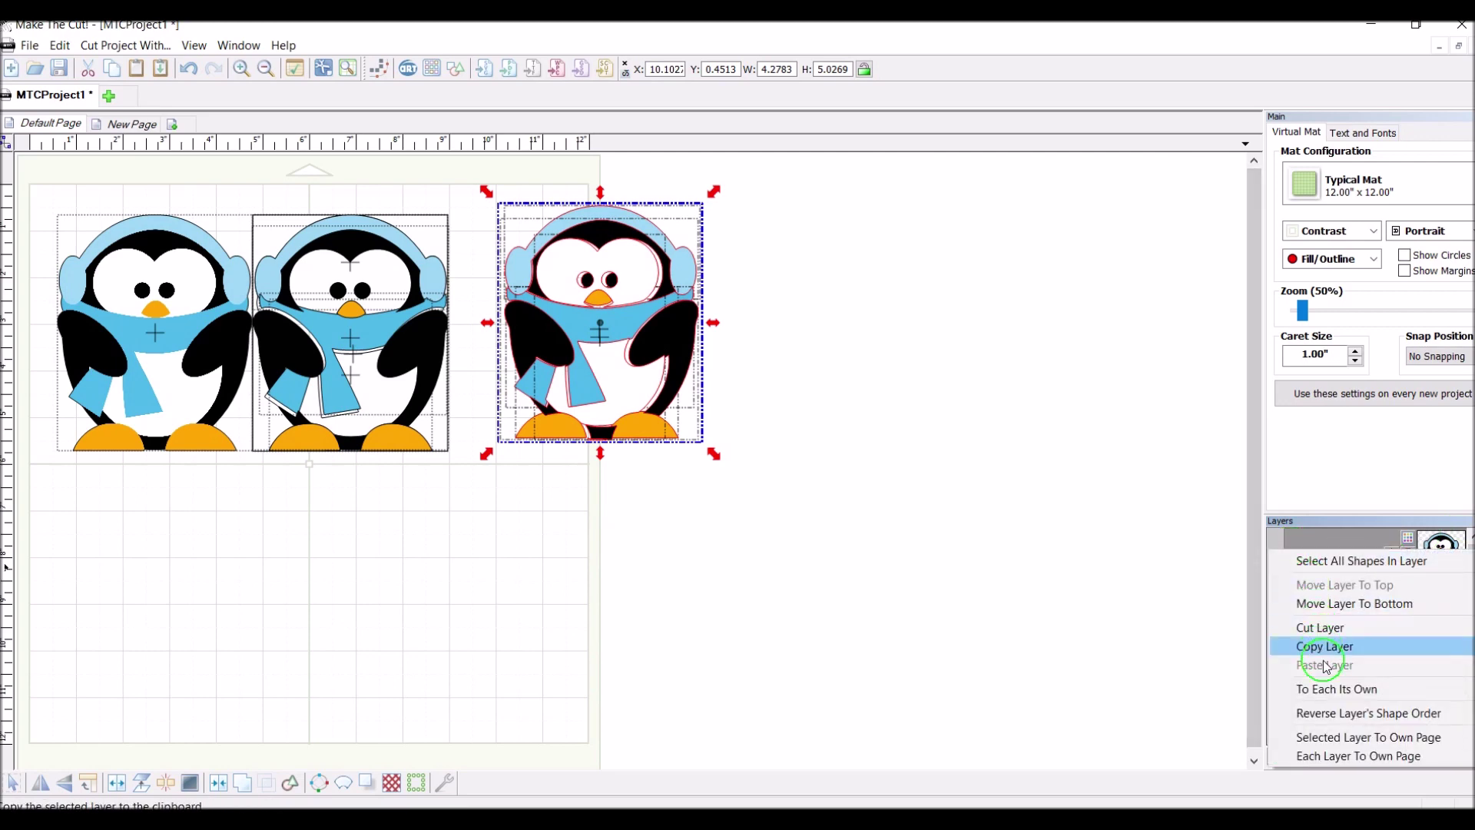
left_click(1331, 695)
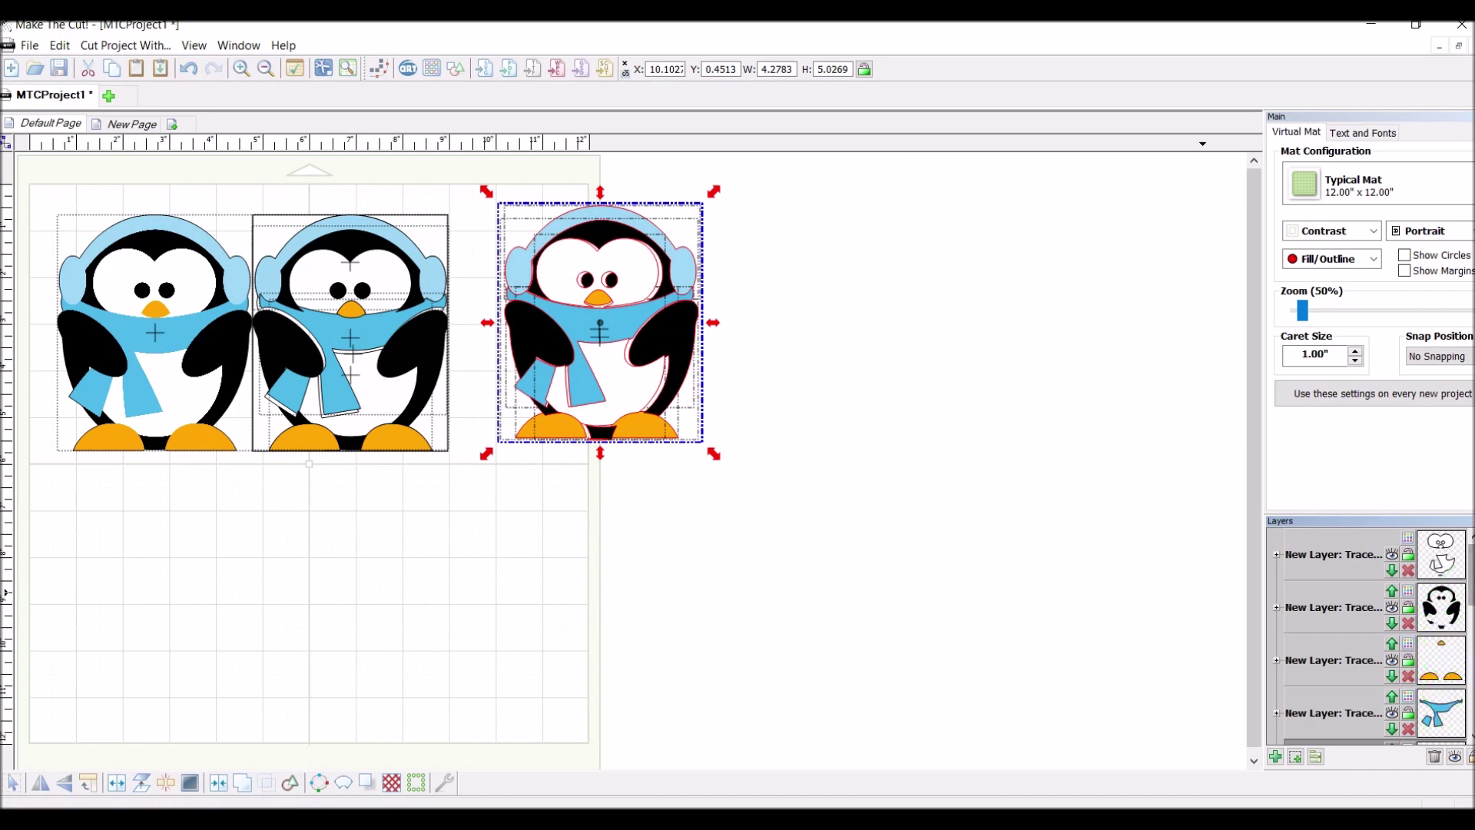
Examine the white layer by temporarily hiding the black, orange and scarf layers, and show them again.
left_click(1445, 556)
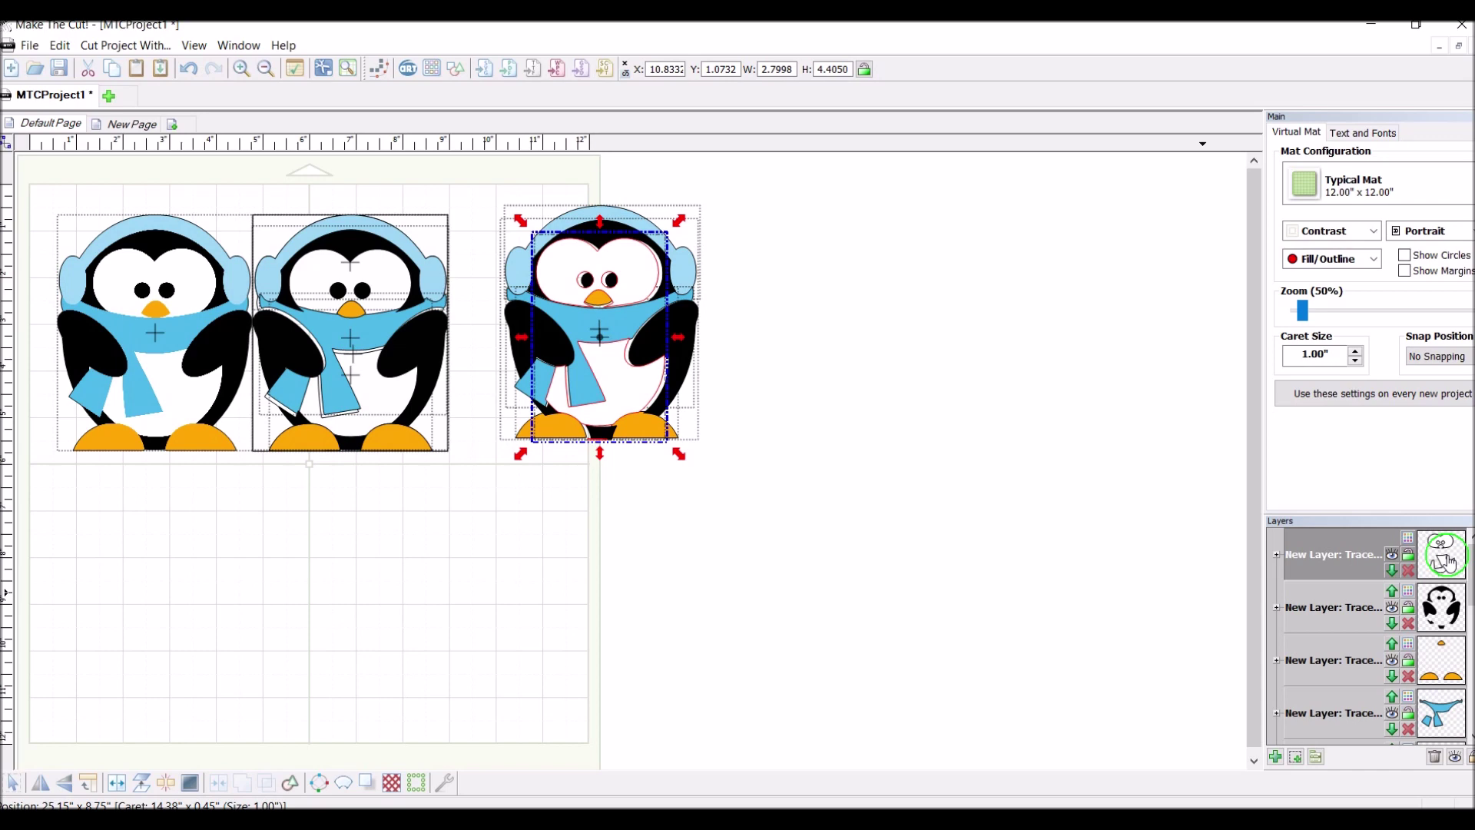
left_click(1393, 610)
left_click(1392, 662)
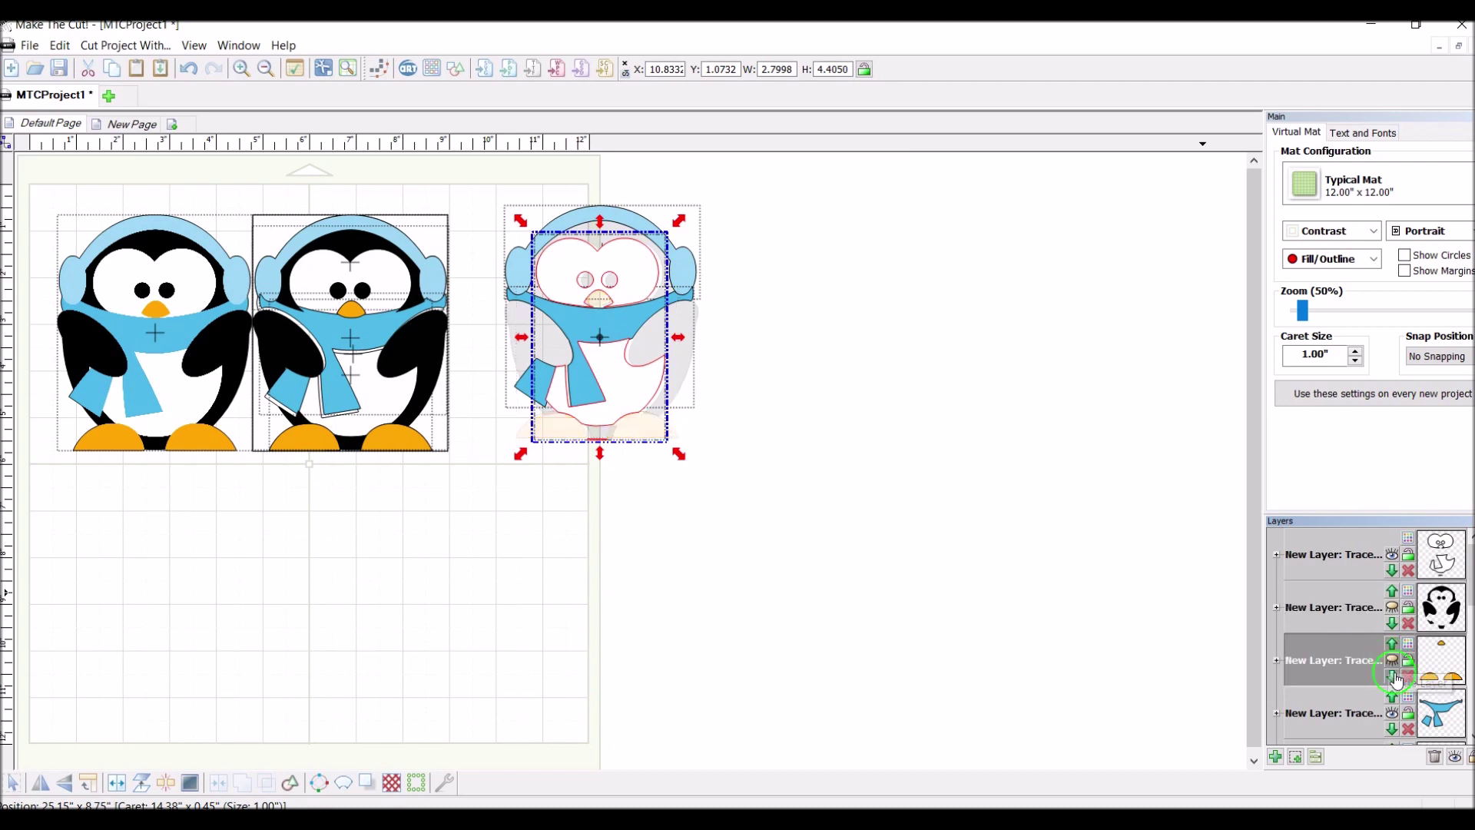
left_click(1393, 715)
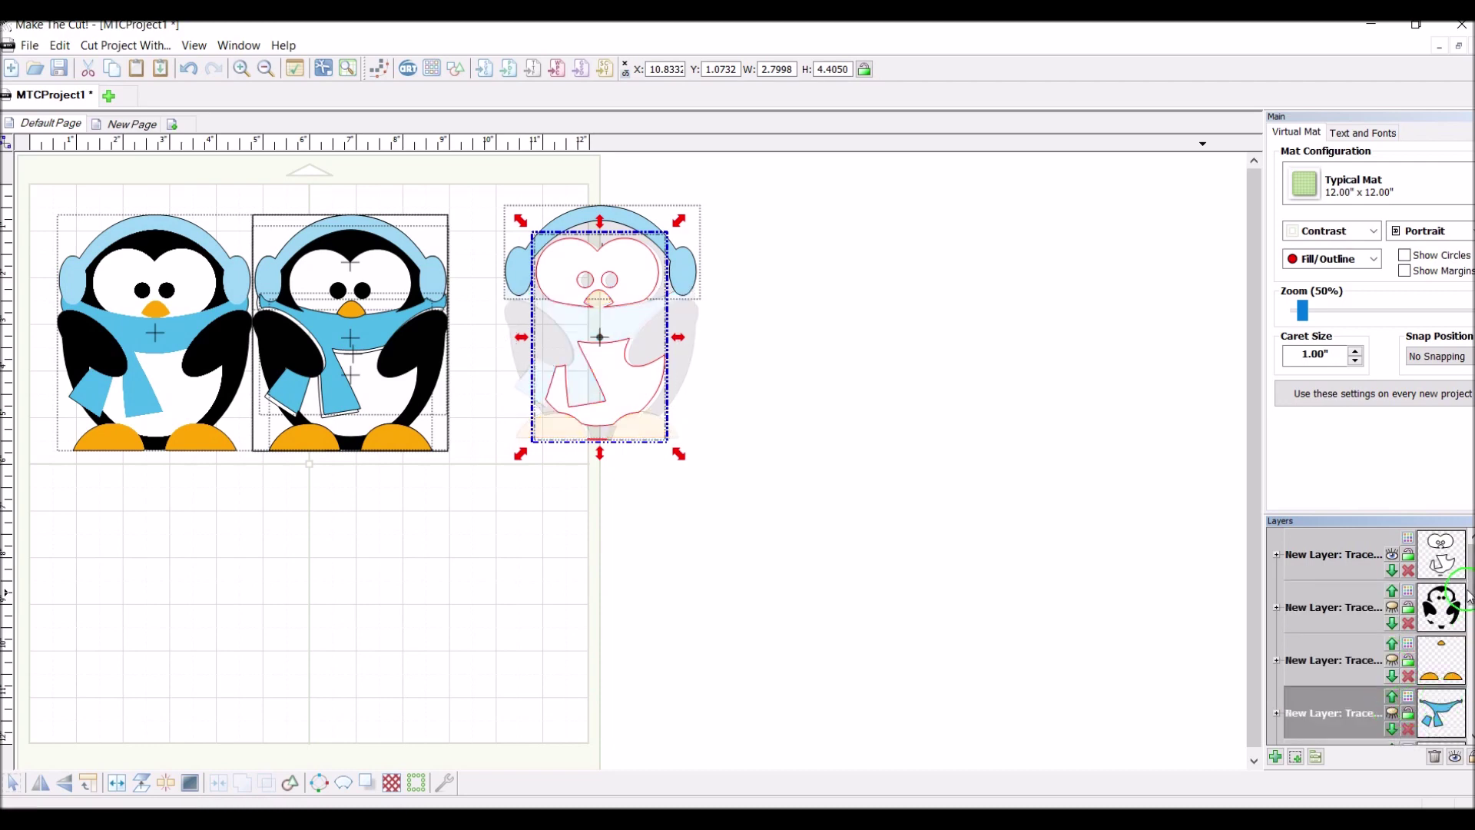
mouse_move(1468, 578)
left_mouse_down()
mouse_move(1468, 711)
mouse_move(1467, 684)
left_mouse_up()
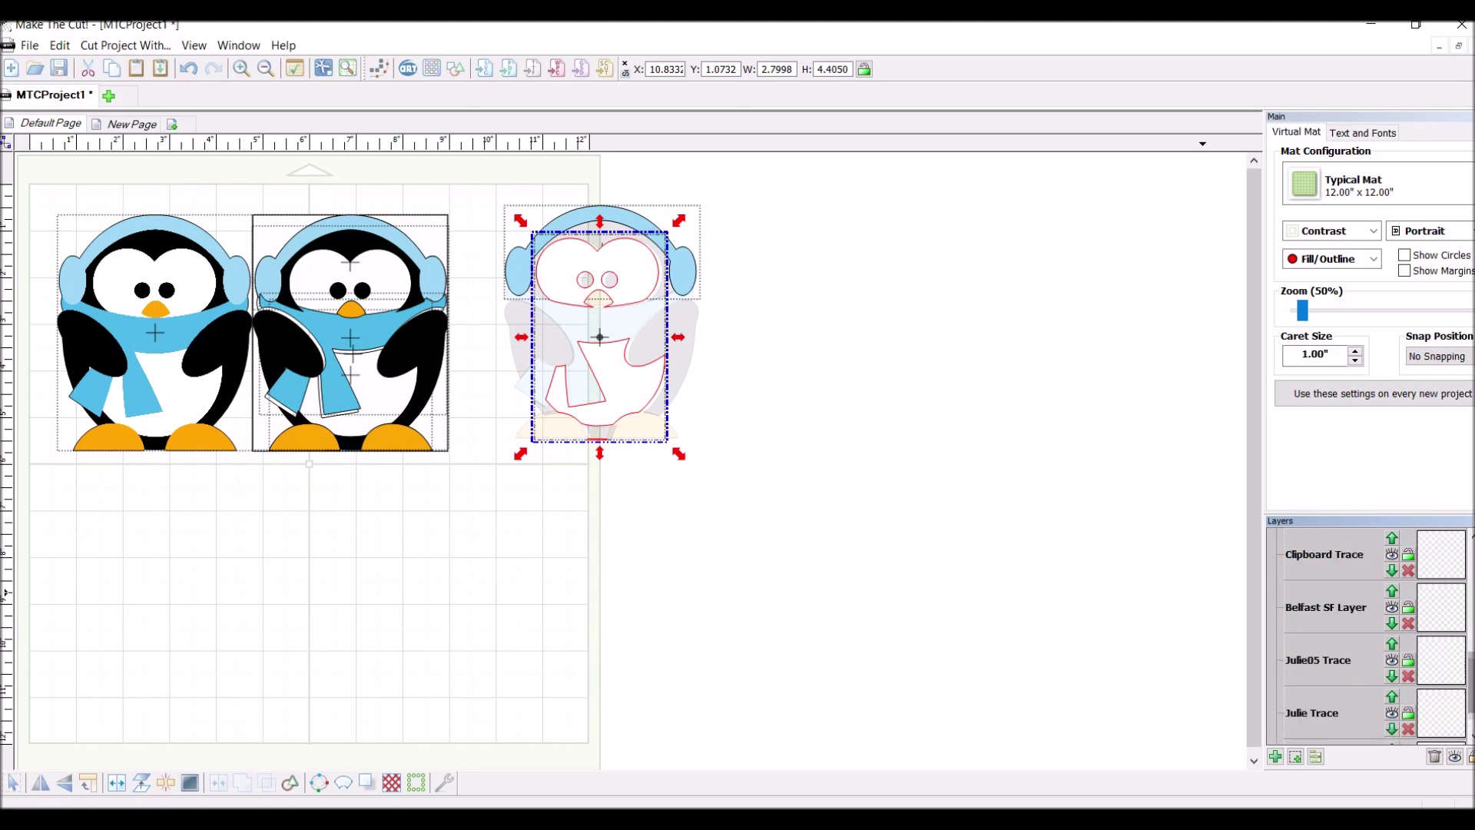
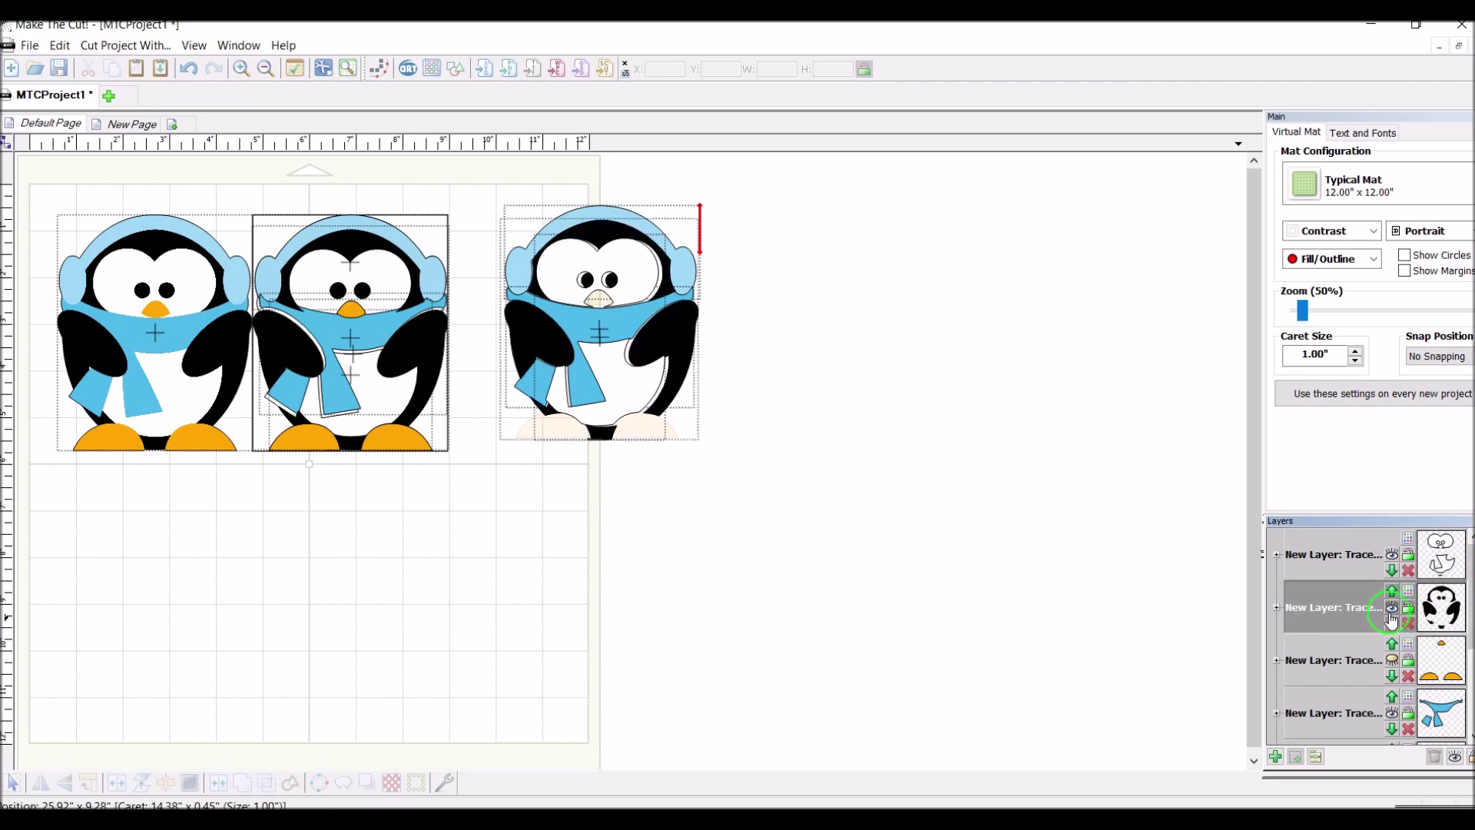
left_click(1392, 663)
Move the whole third penguin farther away, off the mat, leaving a penguin-wide gap, and deselect it.
left_click_drag(843, 497, 484, 144)
left_click_drag(599, 294, 803, 300)
left_click(533, 395)
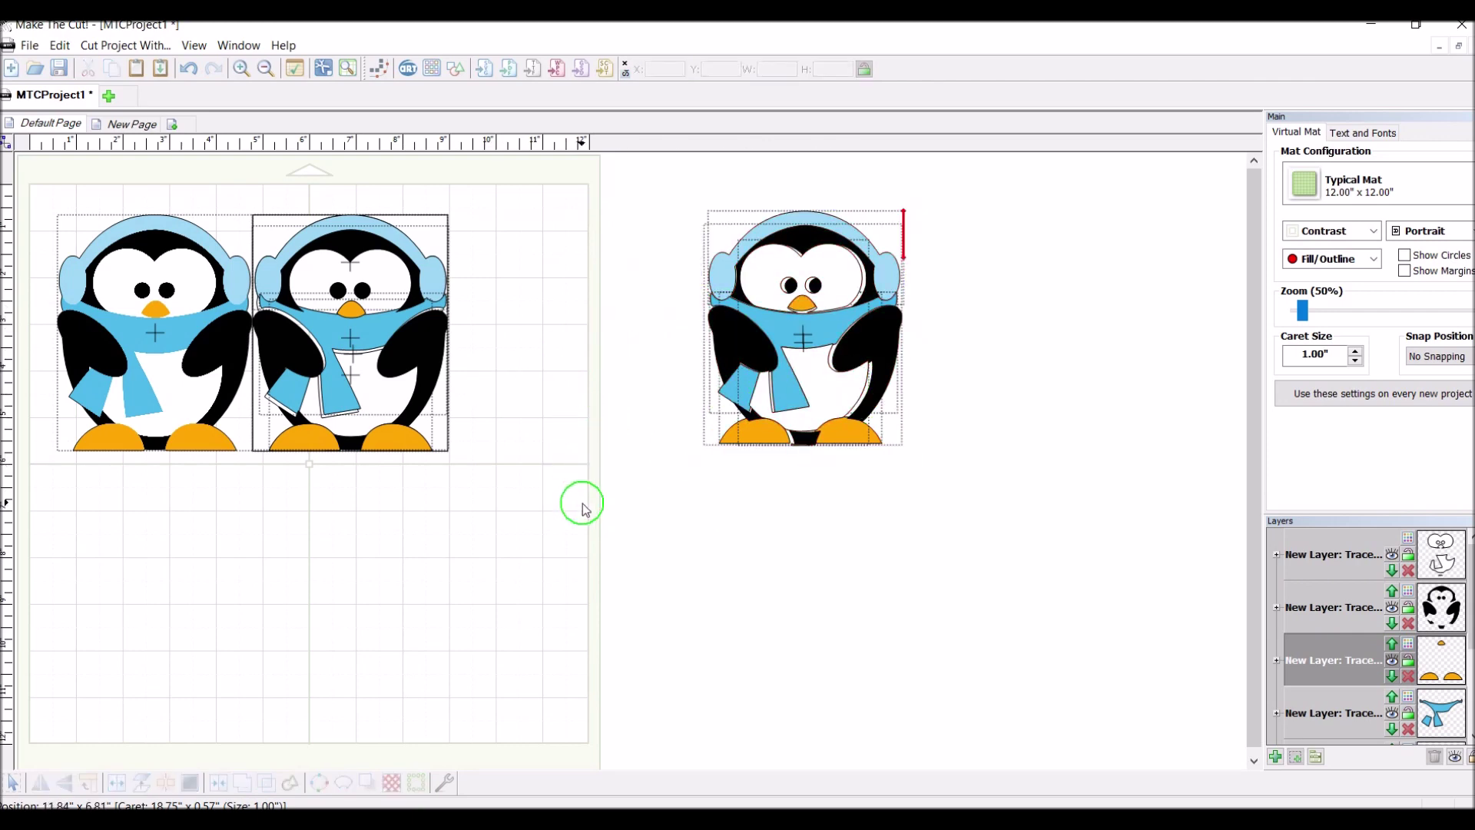
Move the second penguin's color pieces one by one into the gap, stacking them over its white trace to rebuild the penguin.
left_click_drag(178, 386, 590, 405)
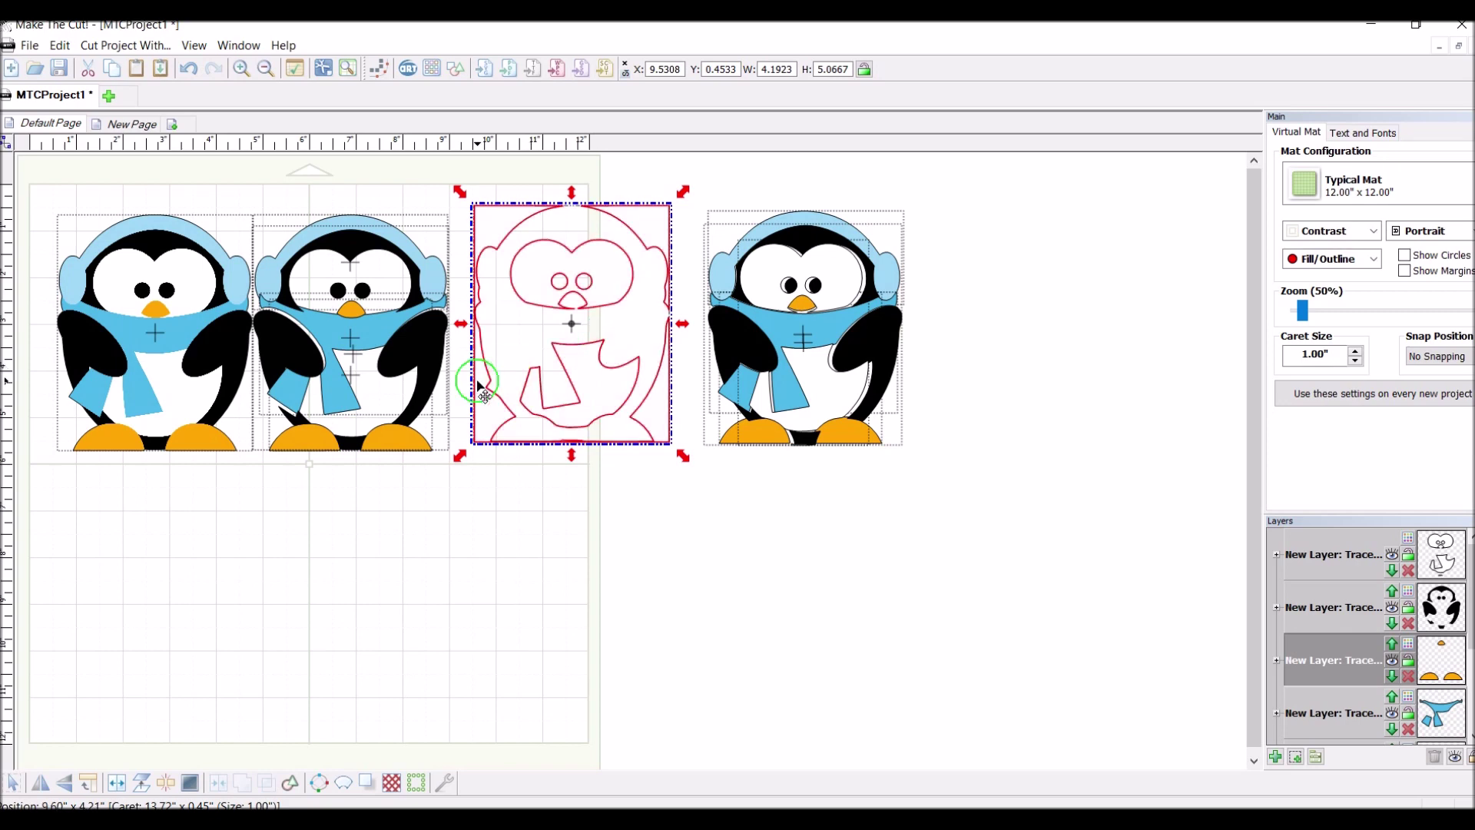
left_click_drag(400, 368, 628, 357)
left_click_drag(436, 302, 655, 291)
left_click_drag(370, 348, 593, 344)
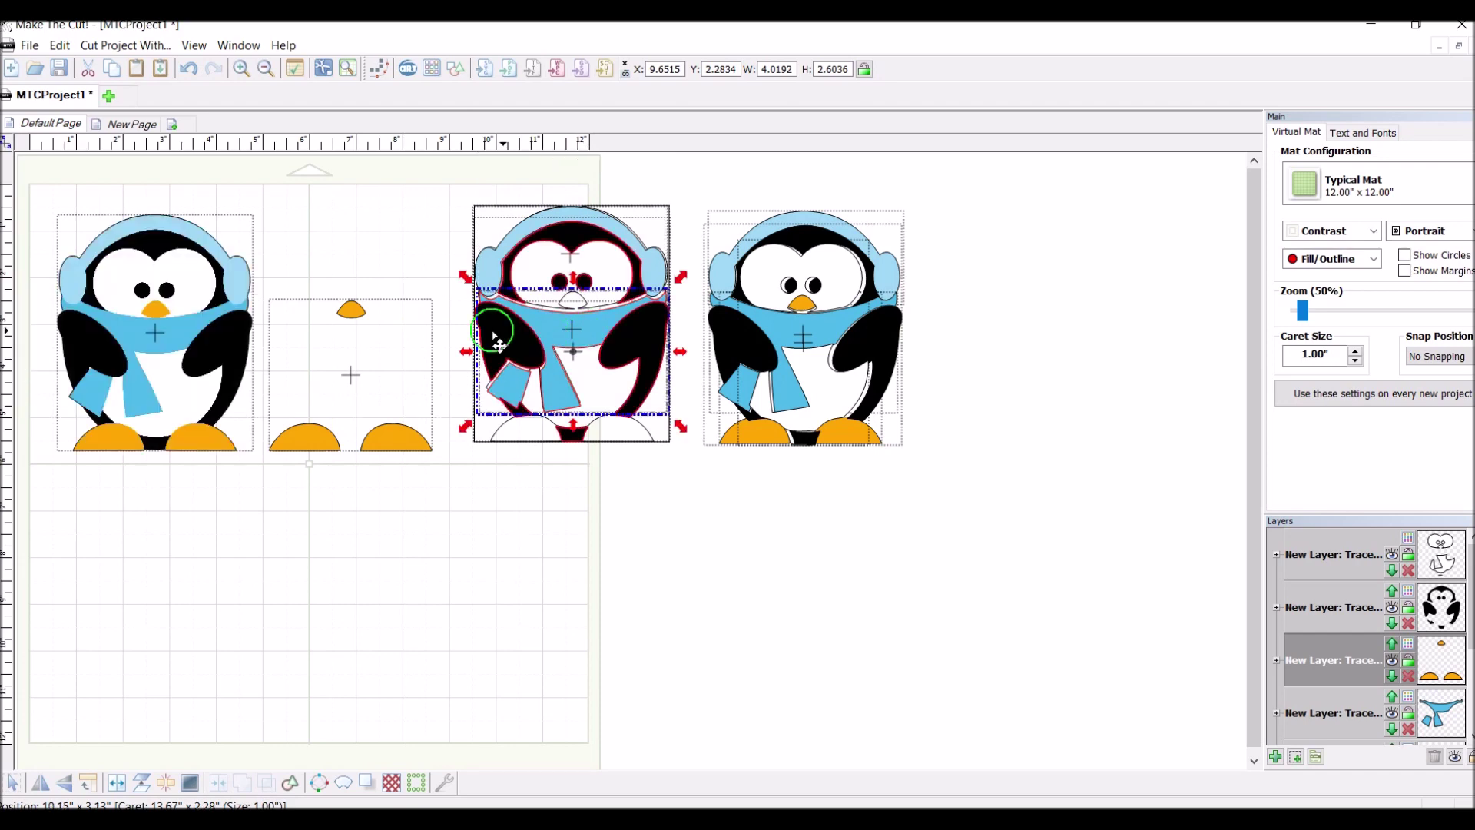
left_click(364, 311)
left_click_drag(364, 312, 587, 301)
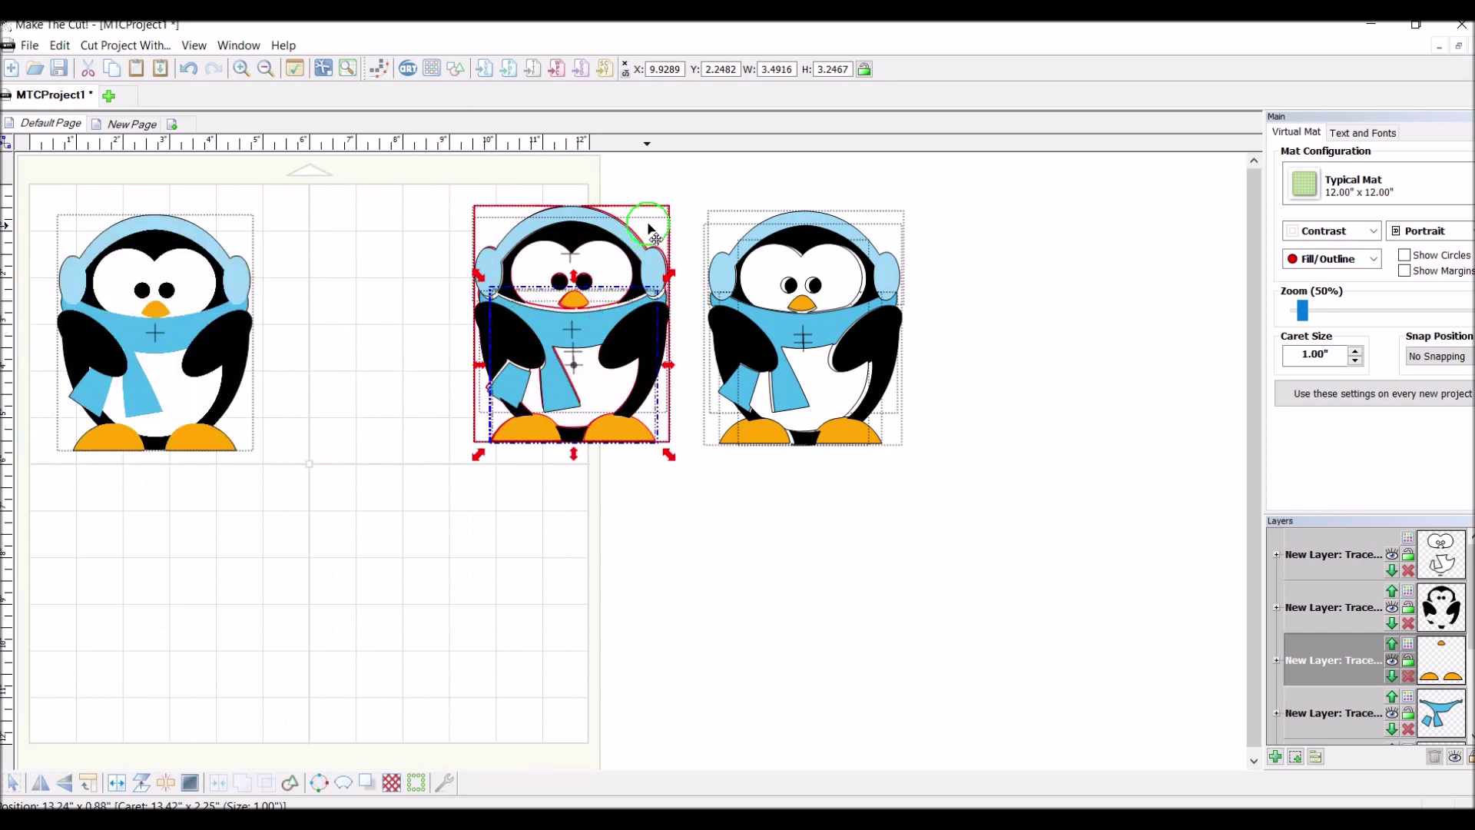
Pull the white trace out from under the second penguin and break it apart into separate shapes.
left_click_drag(642, 224, 432, 238)
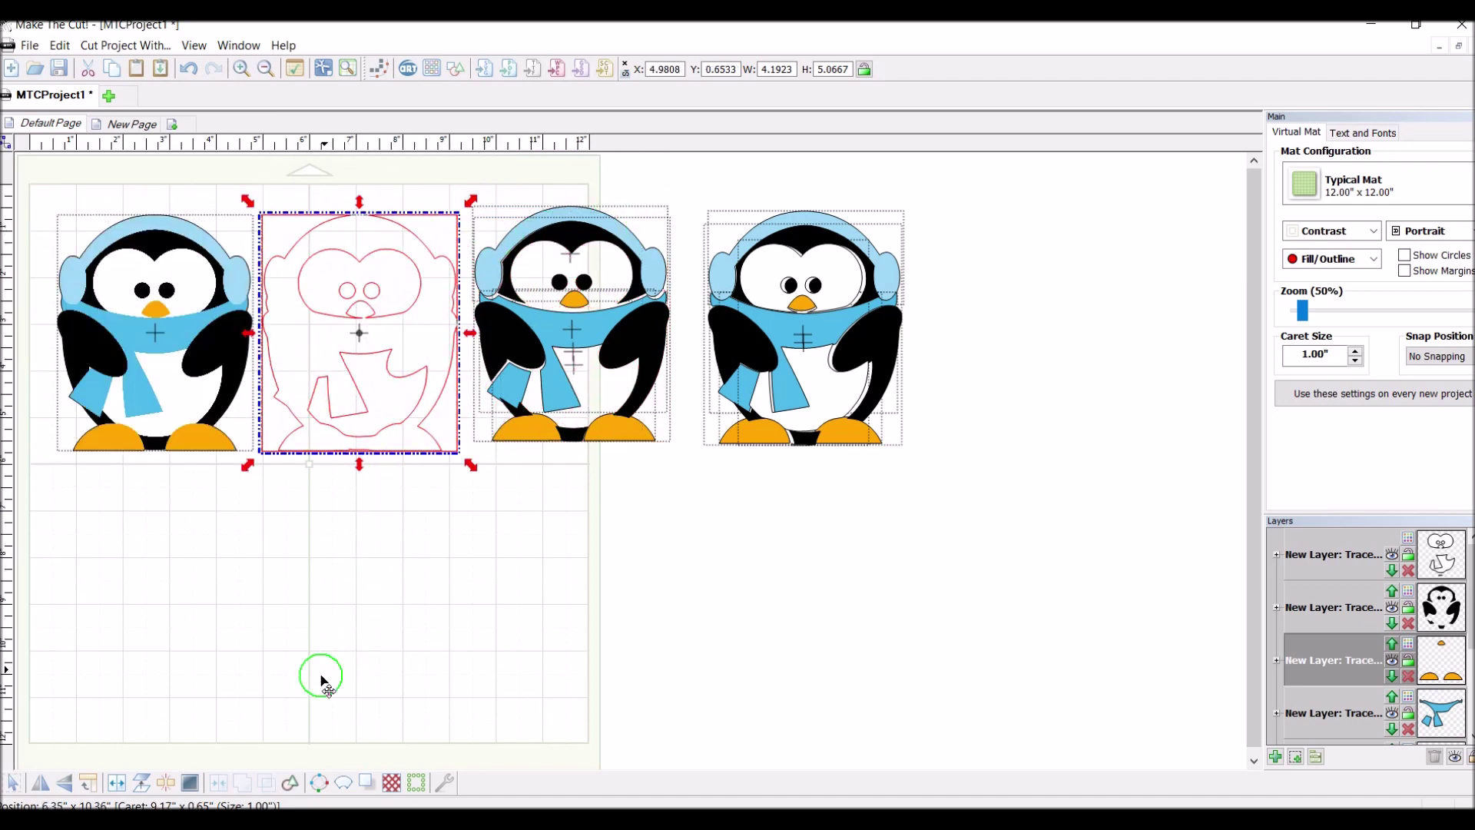
left_click(163, 784)
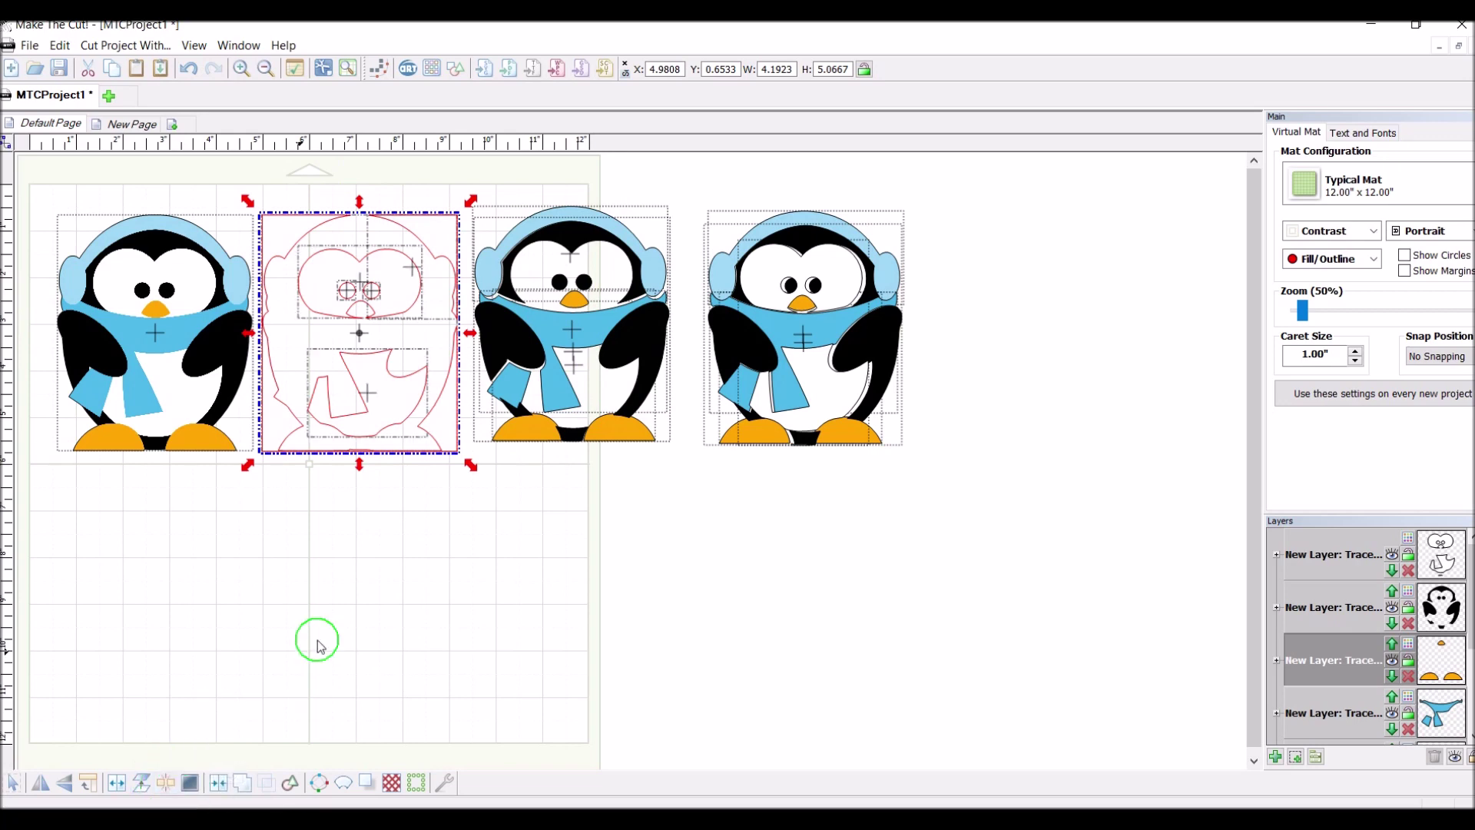
left_click(368, 615)
Move the white face and belly shapes back into the second penguin and delete the outer background shape left behind.
left_click_drag(464, 444, 250, 181)
left_click_drag(319, 284, 527, 276)
left_click(444, 413)
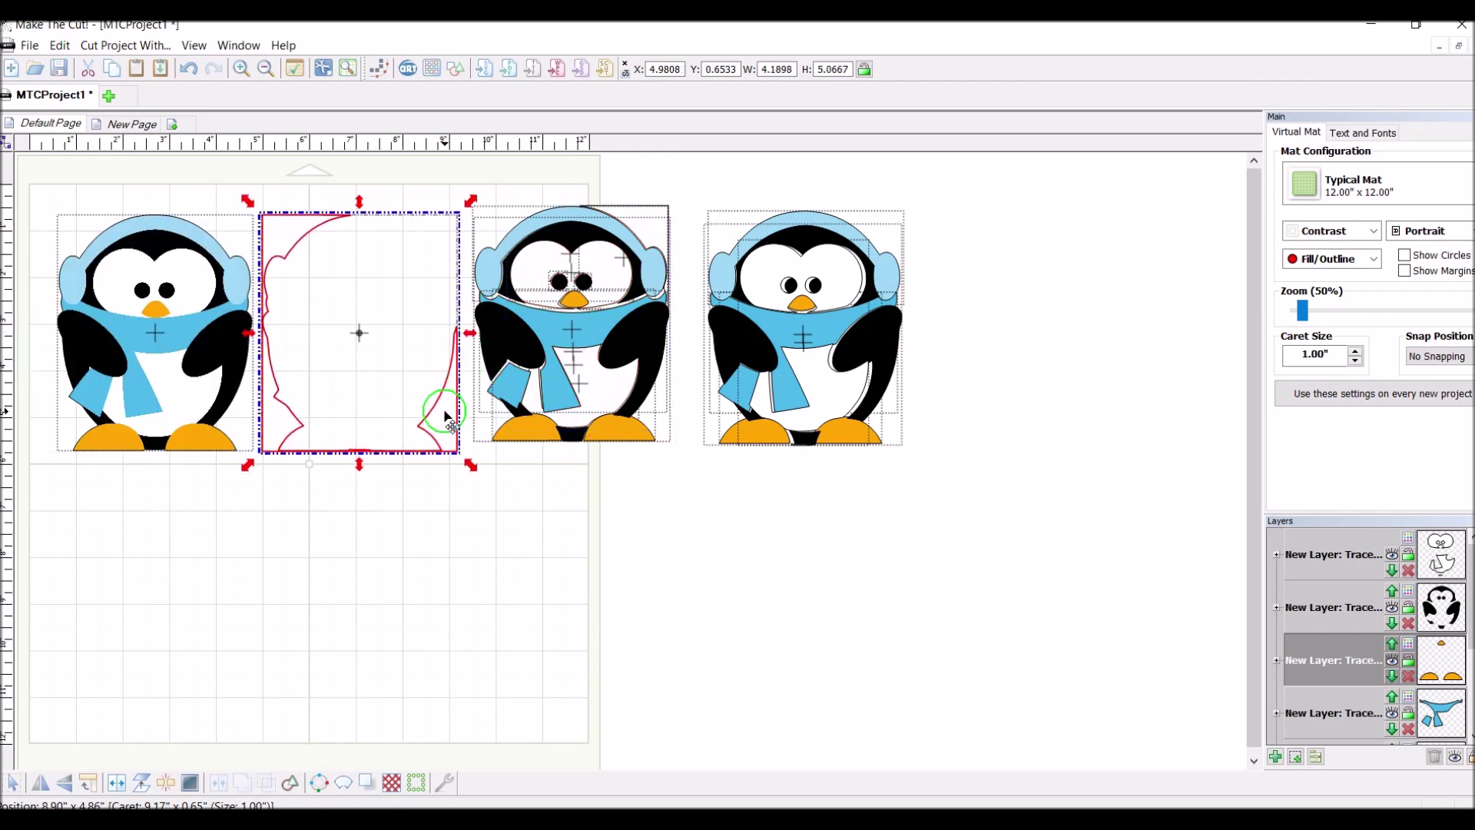
key("Delete")
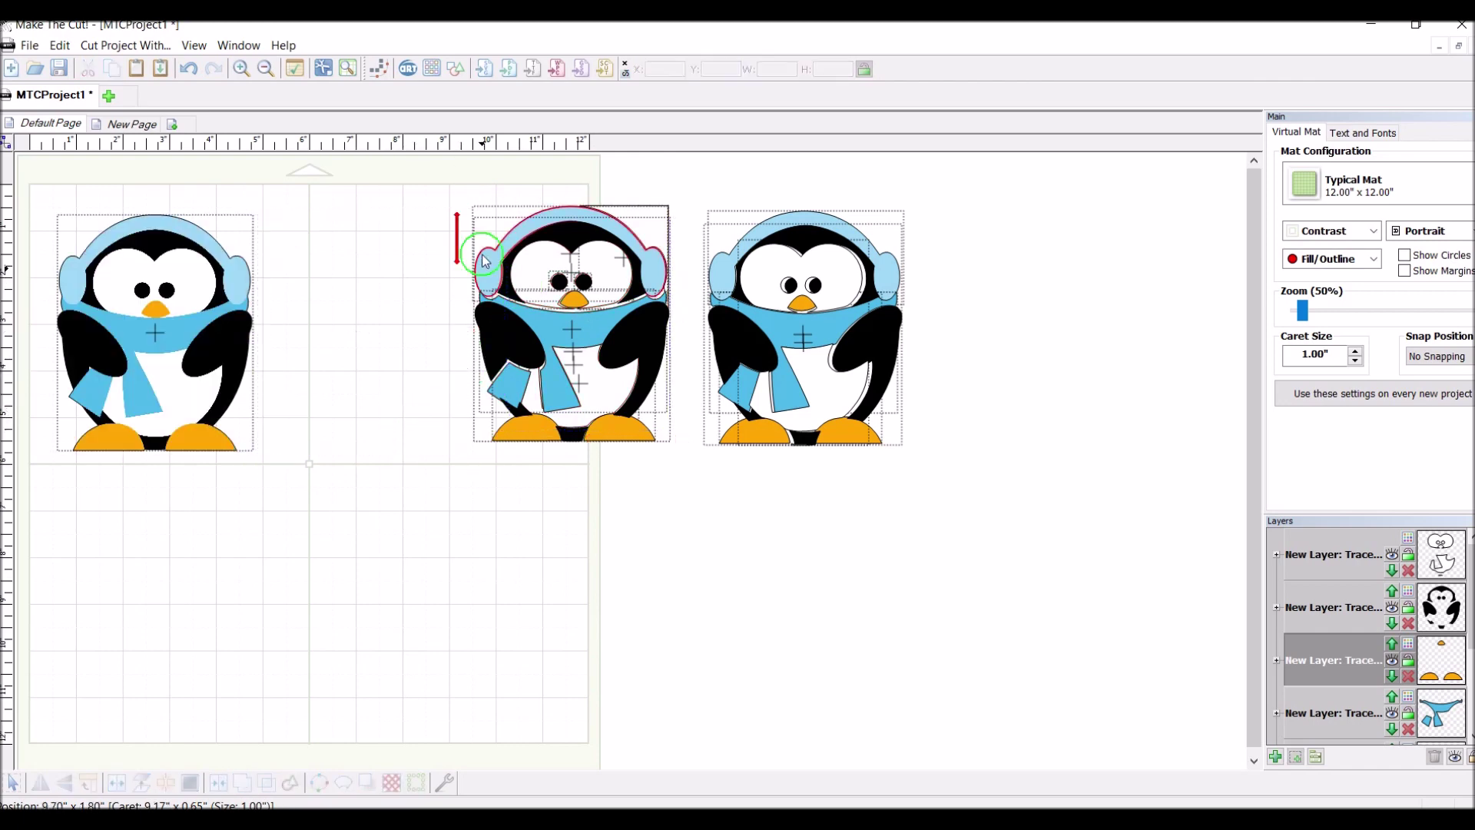
Arrange the penguins on the mat, with the second beside the first and the third below the second.
left_click_drag(453, 178, 730, 517)
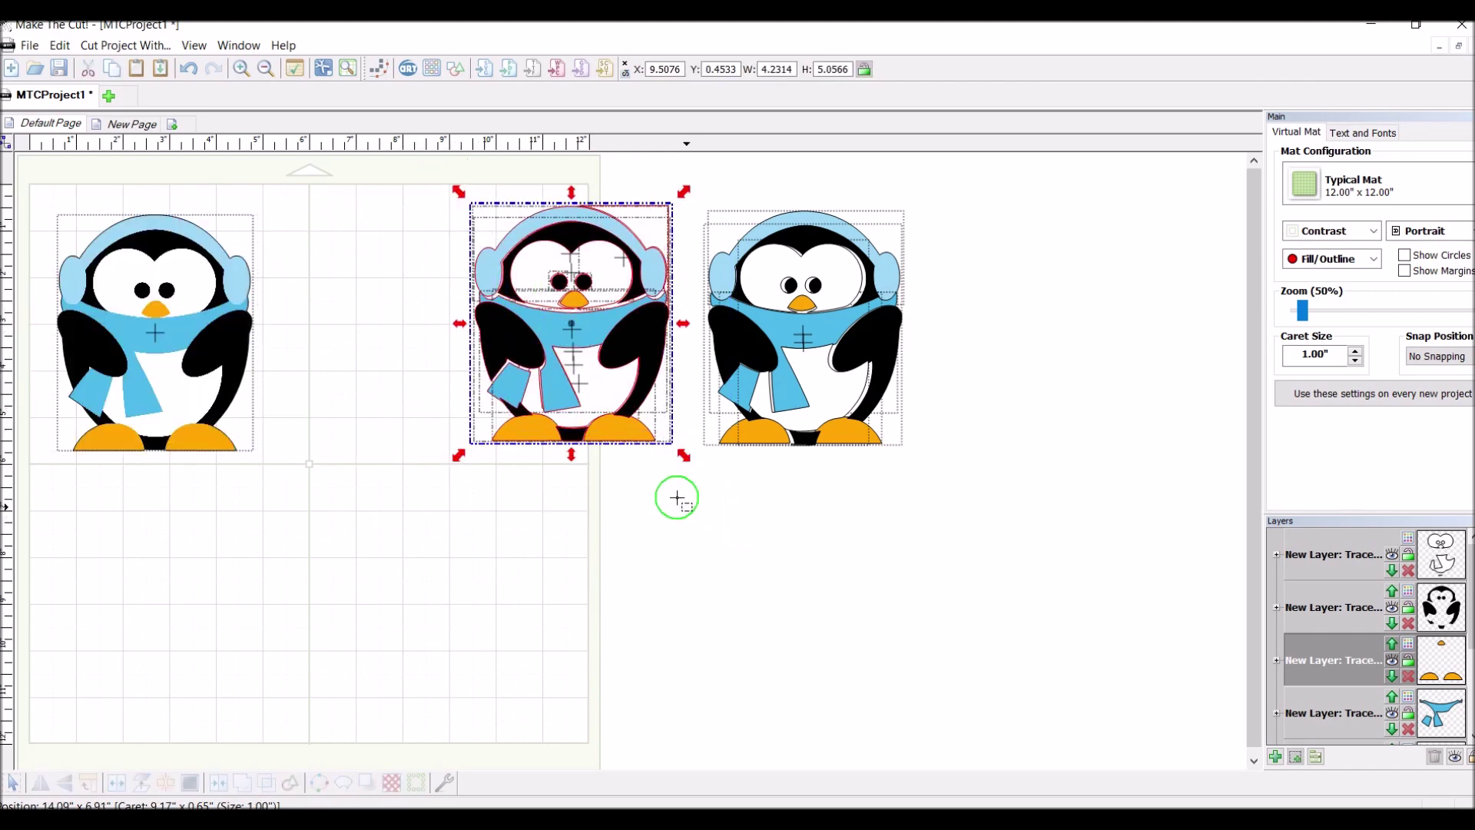
left_click_drag(622, 354, 456, 379)
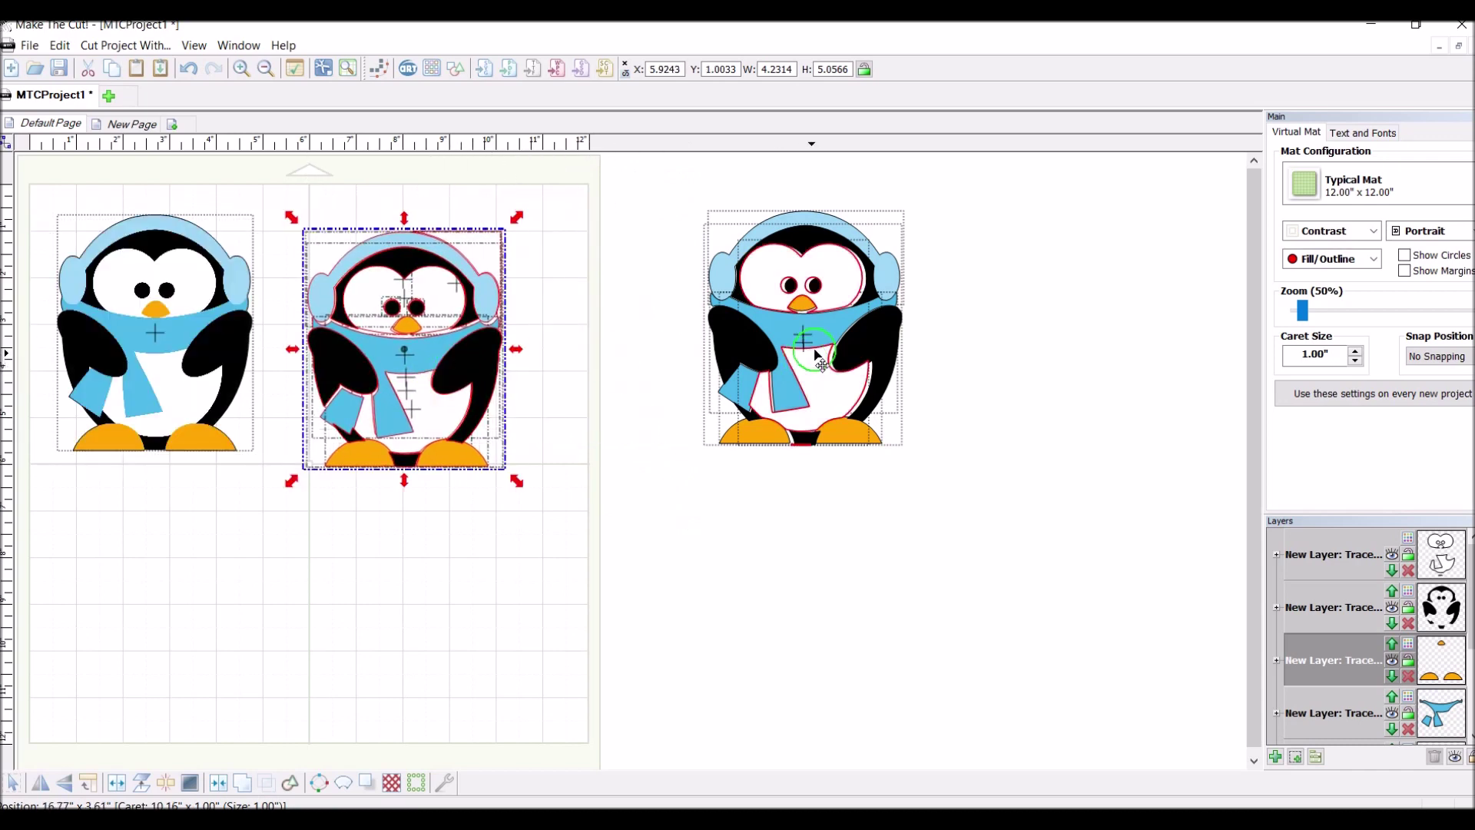
left_click_drag(654, 176, 905, 457)
left_click_drag(808, 382, 441, 642)
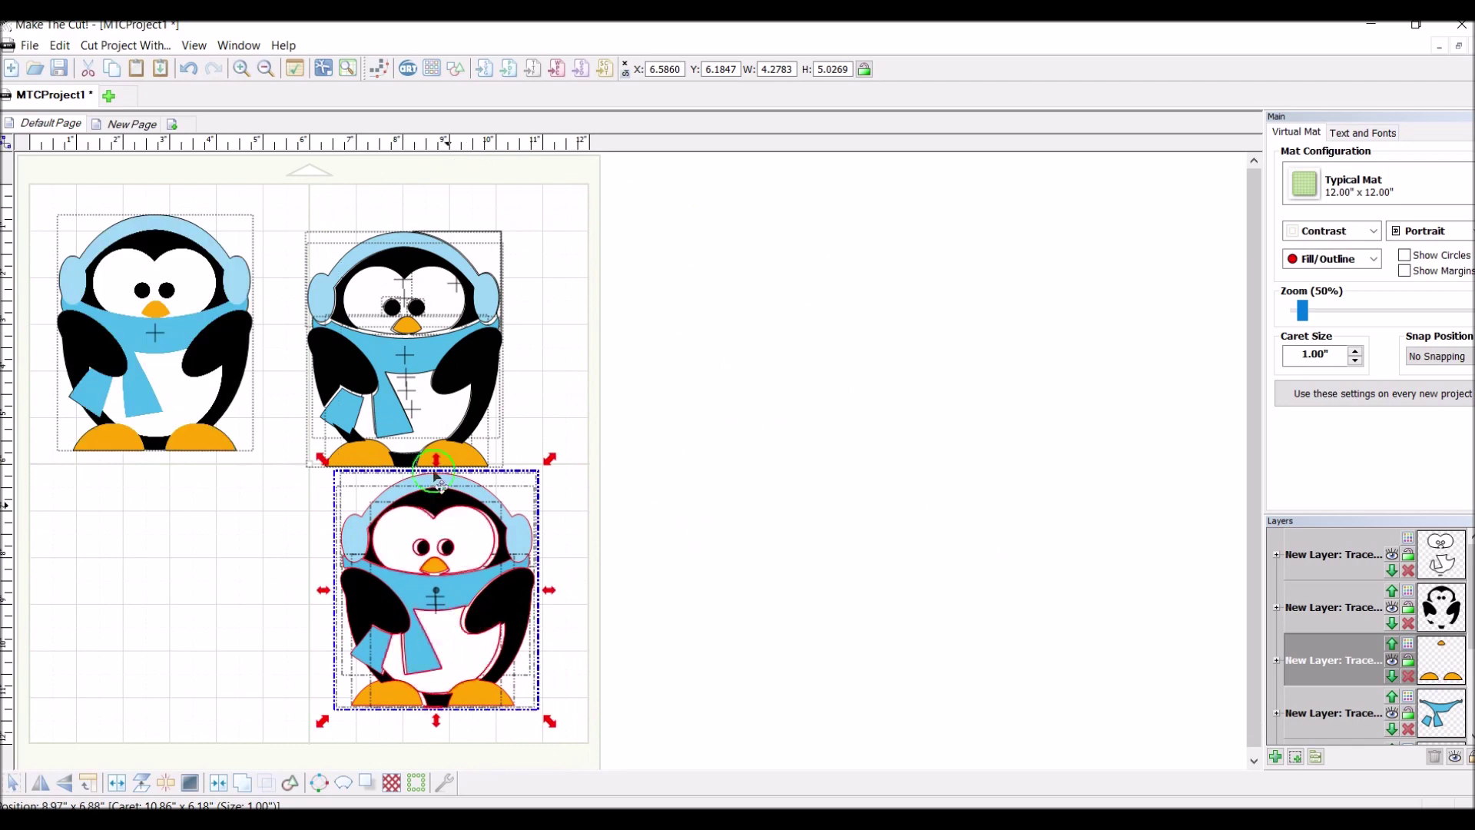
Nudge the second penguin's scarf and orange pieces and the third penguin's white shapes into alignment.
left_click_drag(406, 378, 405, 330)
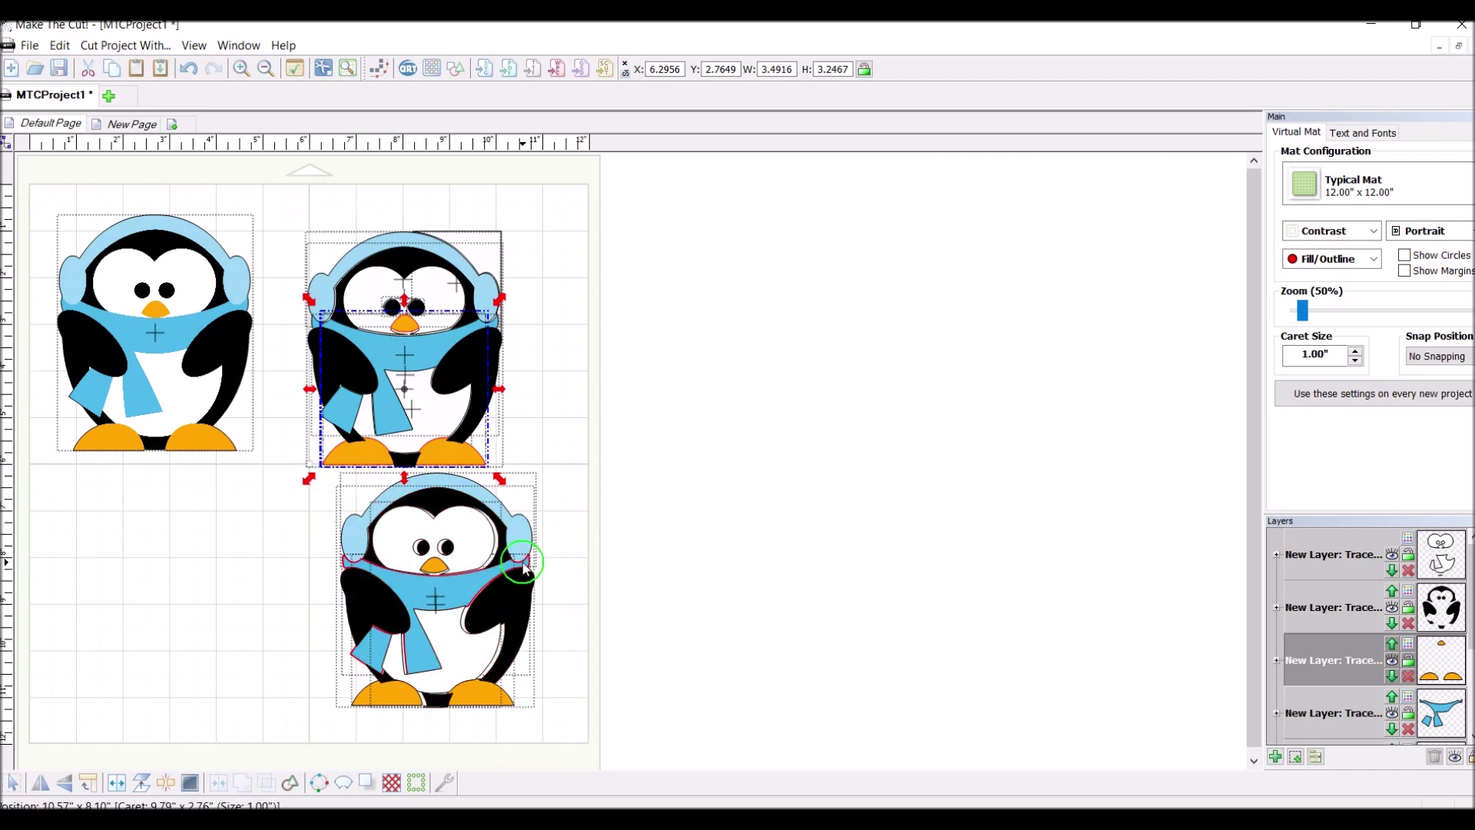
left_click_drag(484, 558, 490, 560)
left_click(567, 558)
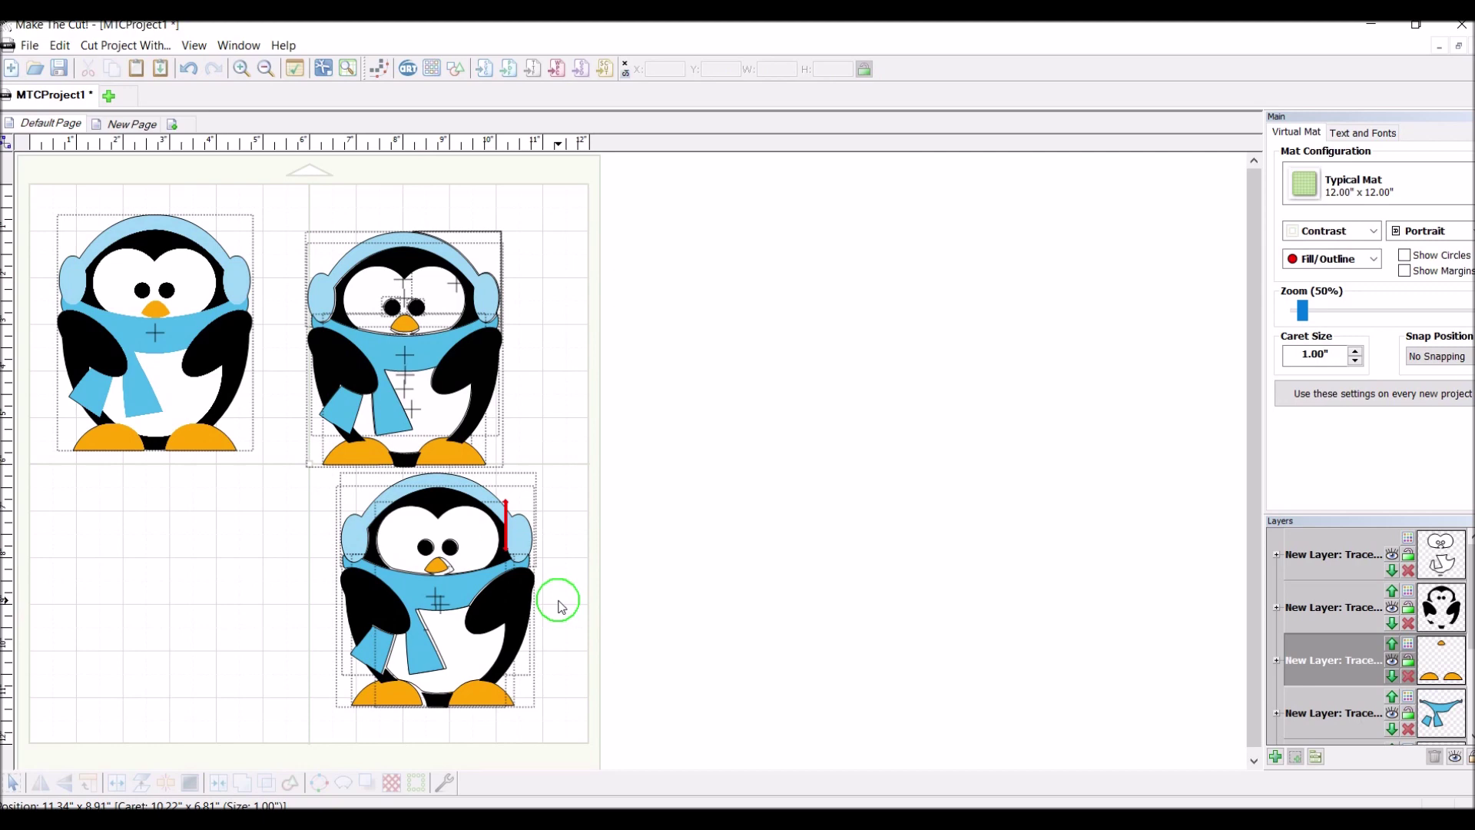
Fit the third penguin's orange beak and feet into their openings and deselect them.
left_click_drag(442, 567, 447, 584)
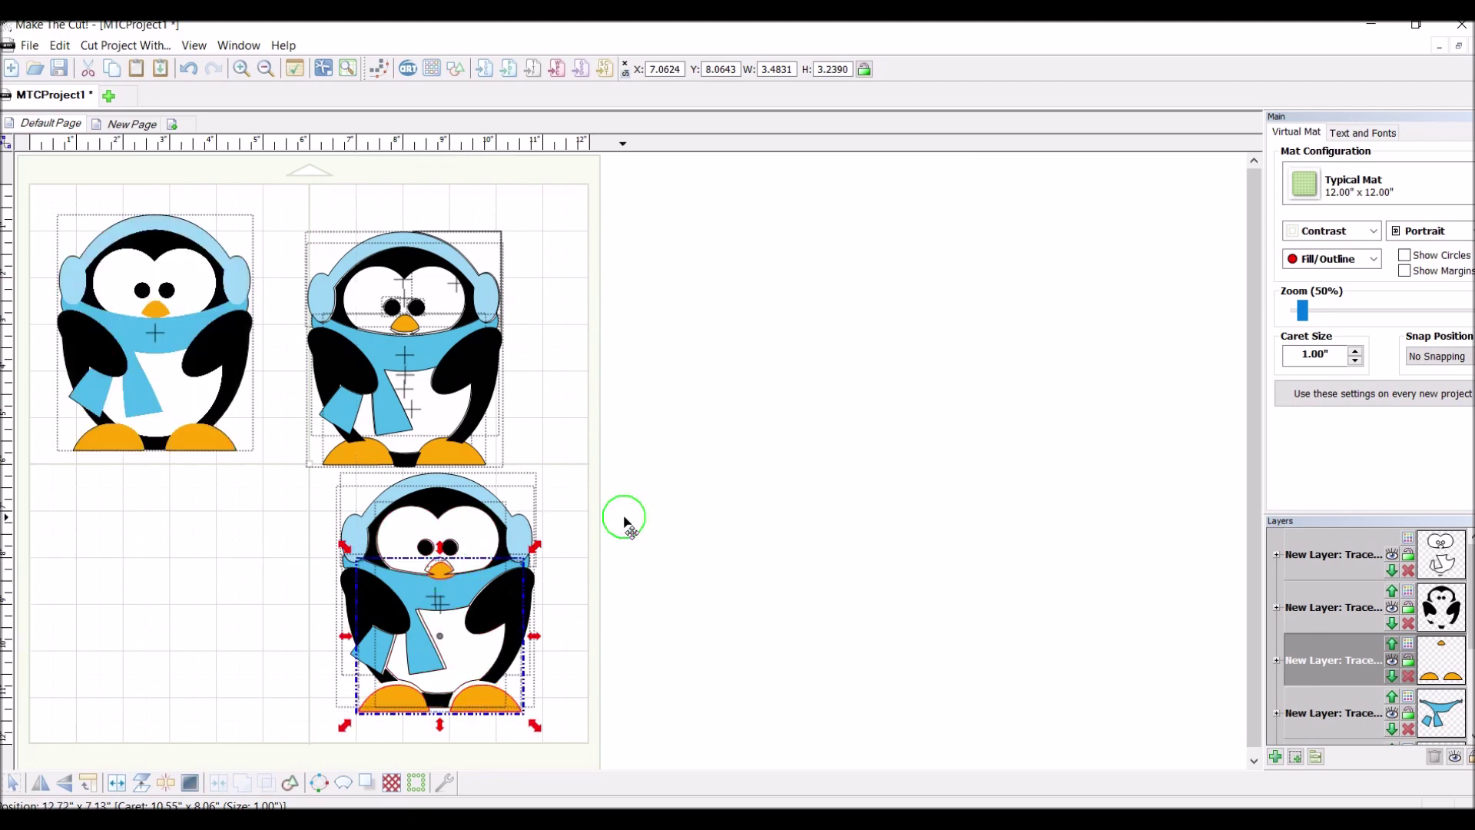
left_click(578, 538)
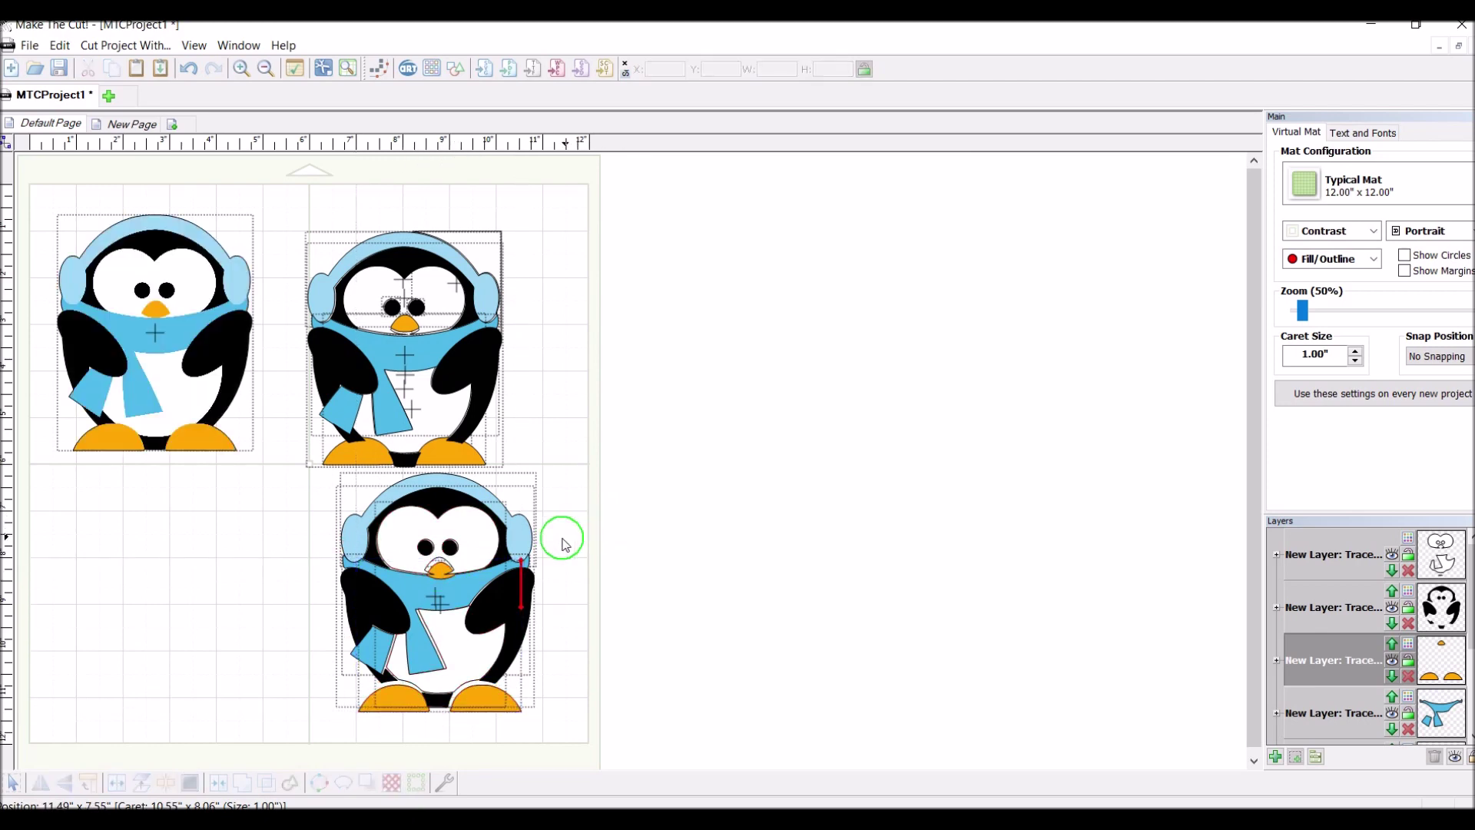
left_click_drag(448, 576, 447, 572)
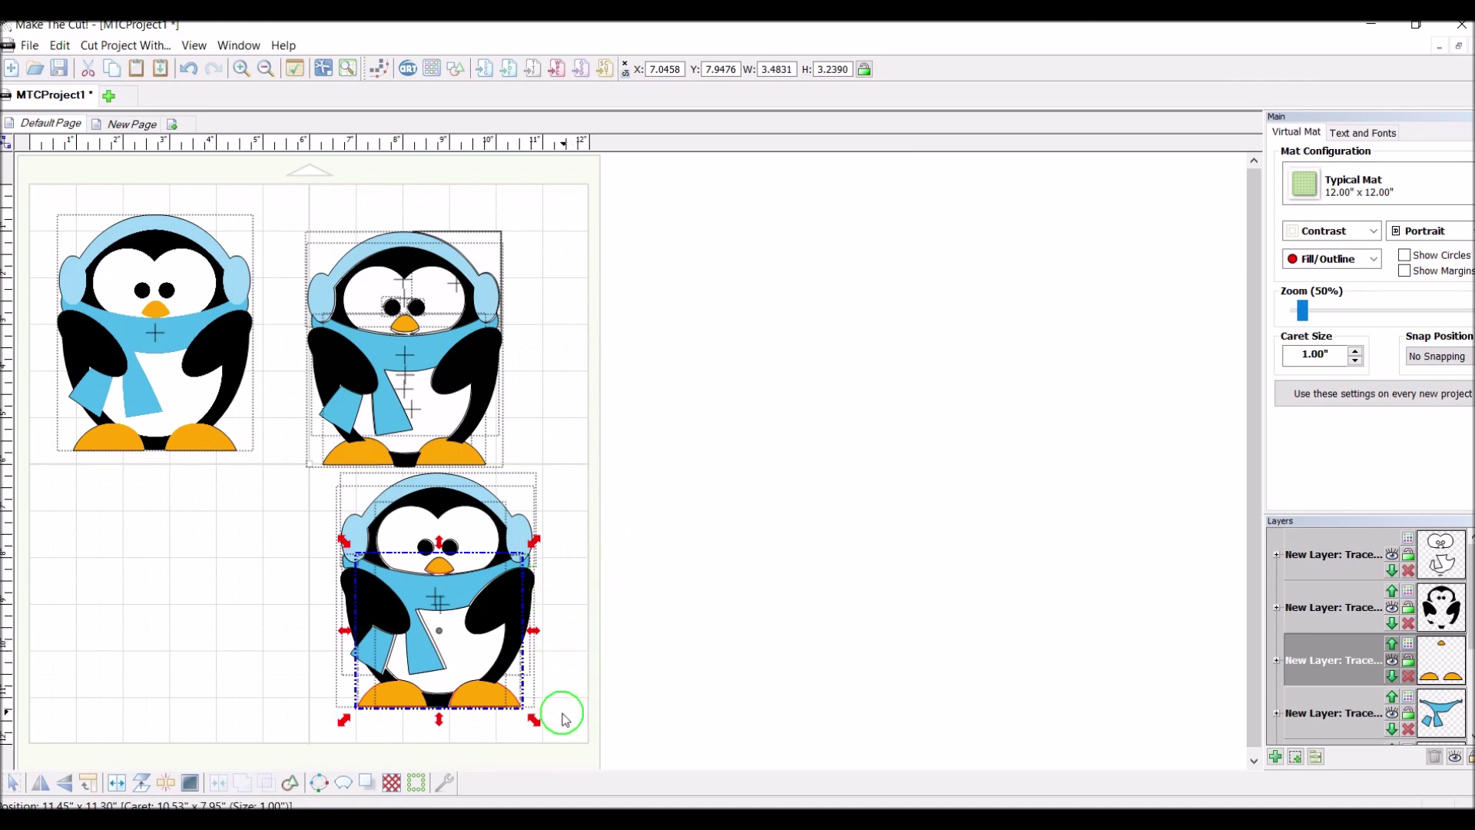
left_click(296, 696)
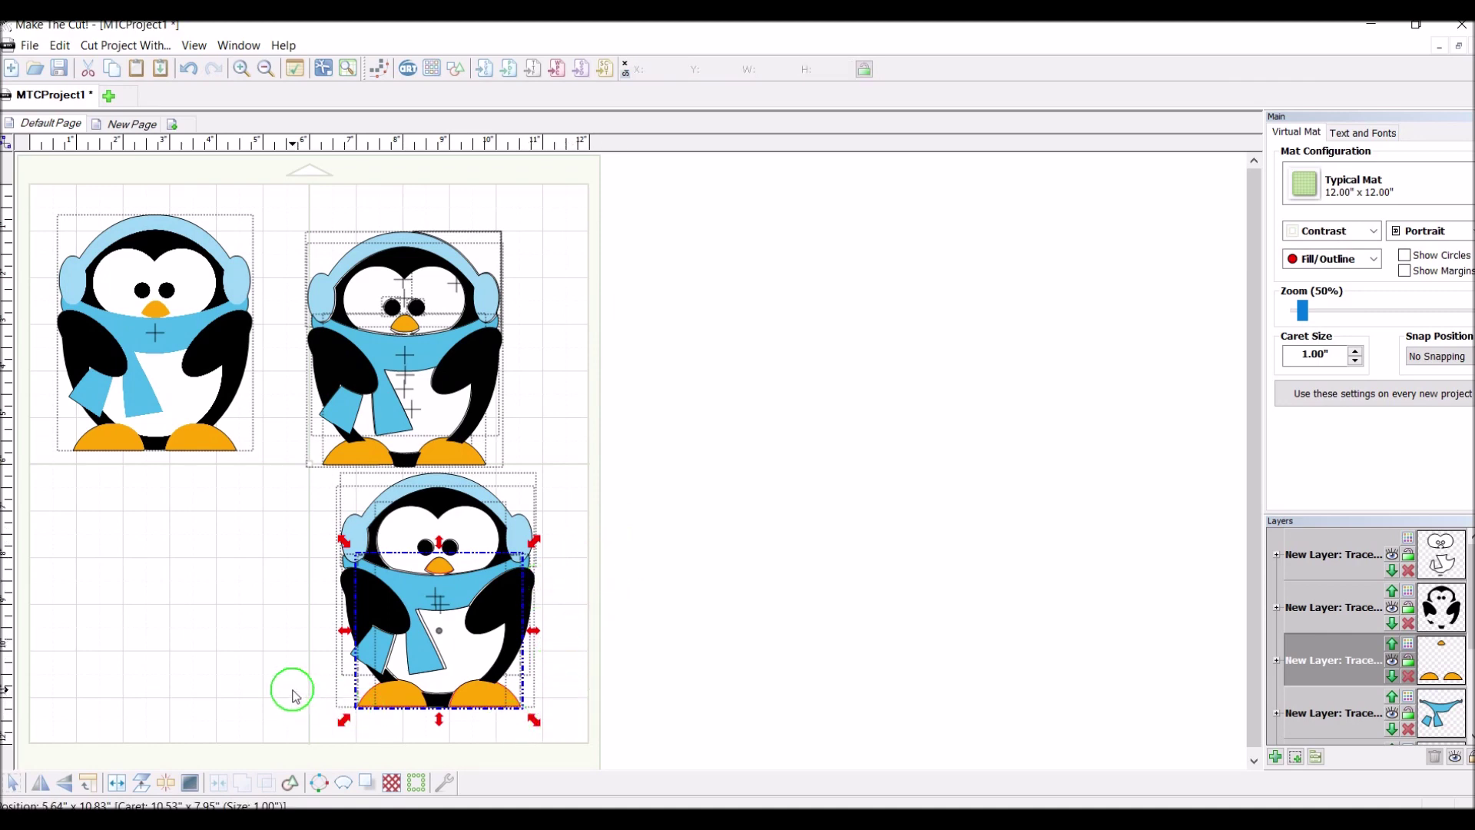
Nudge the third penguin's blue scarf so it closes the gap against the white belly, and deselect it.
left_click(361, 664)
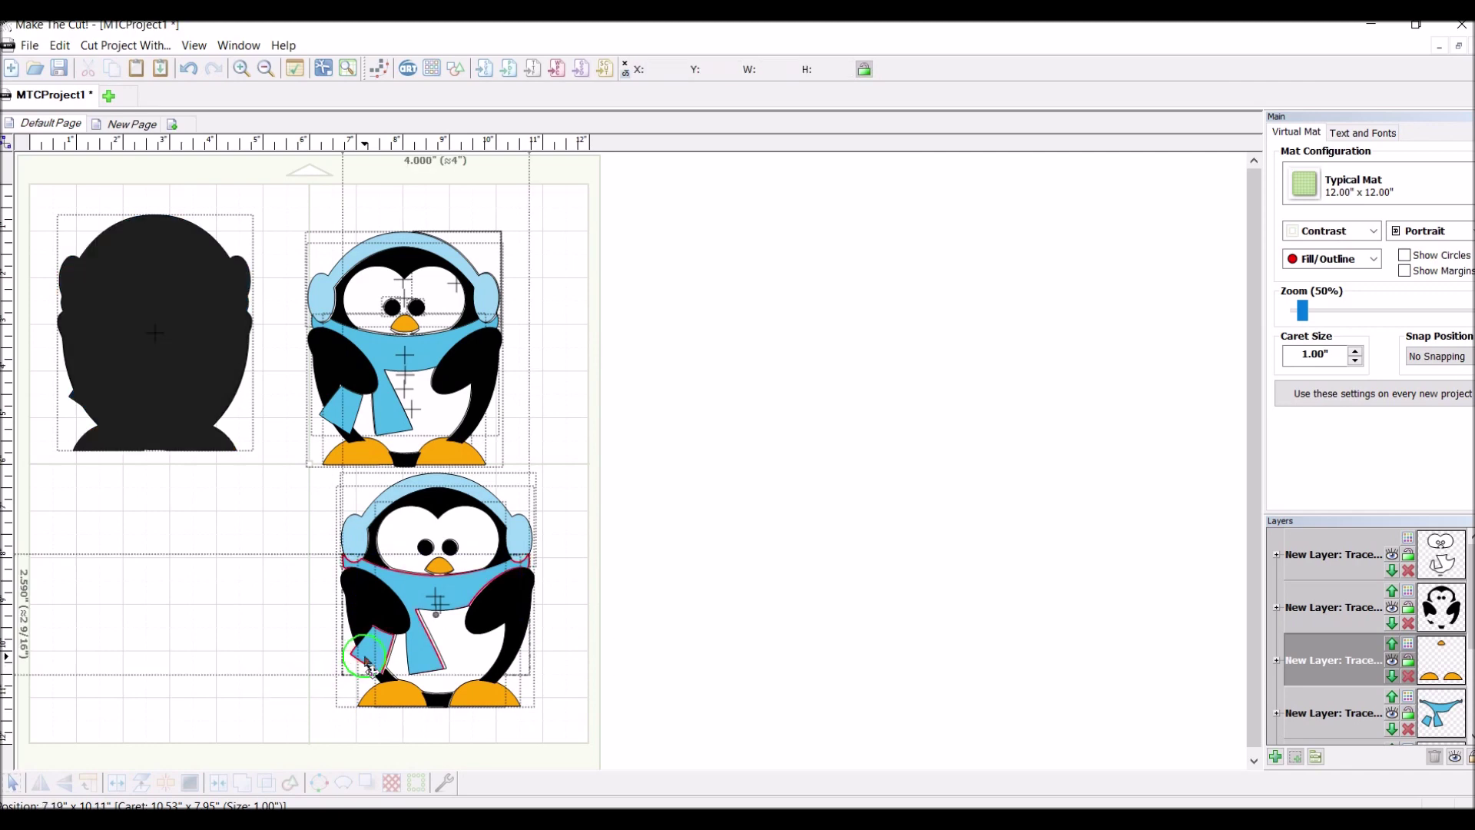
left_click_drag(364, 675, 369, 666)
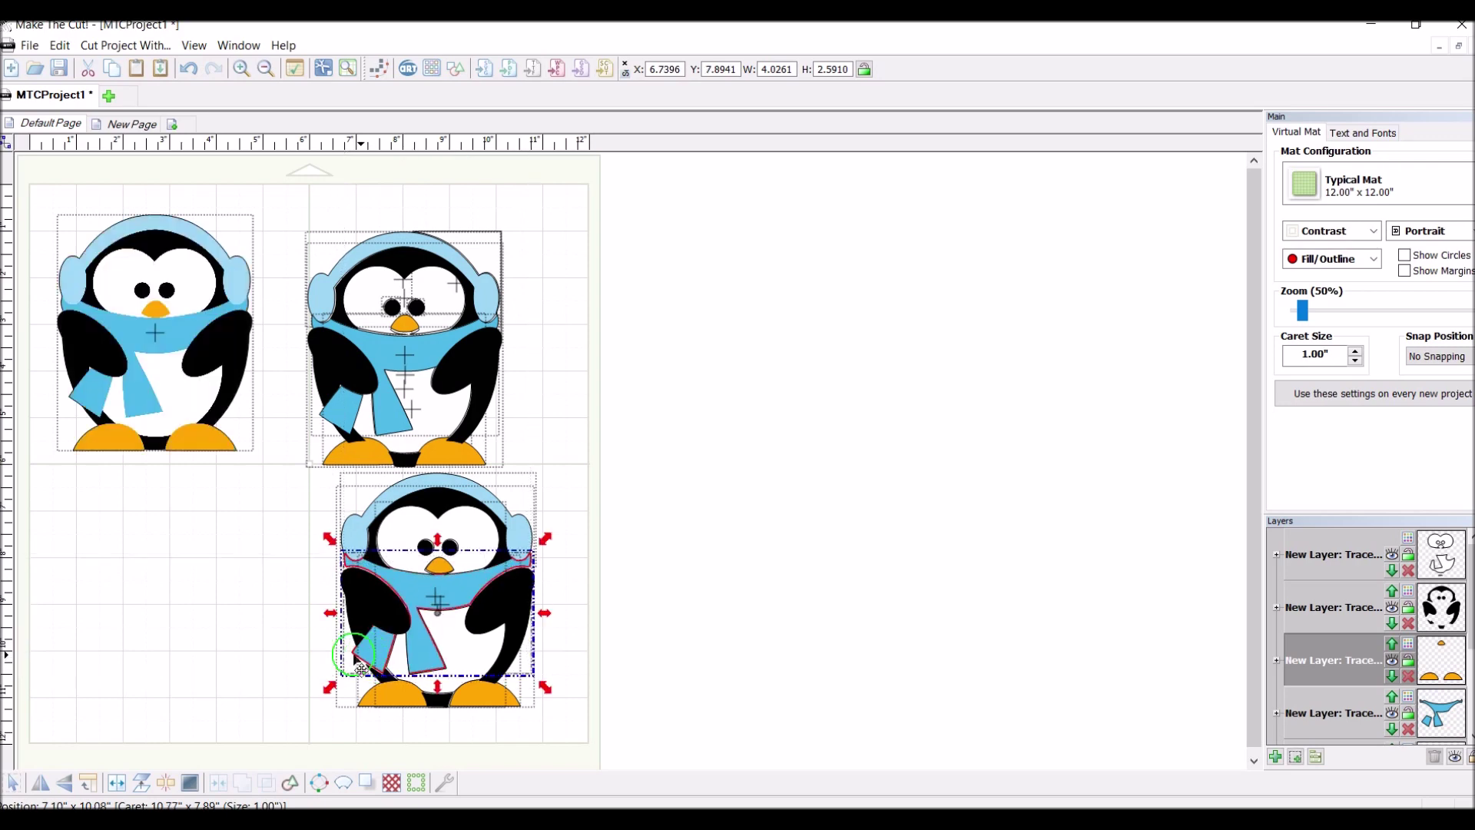
left_click(314, 652)
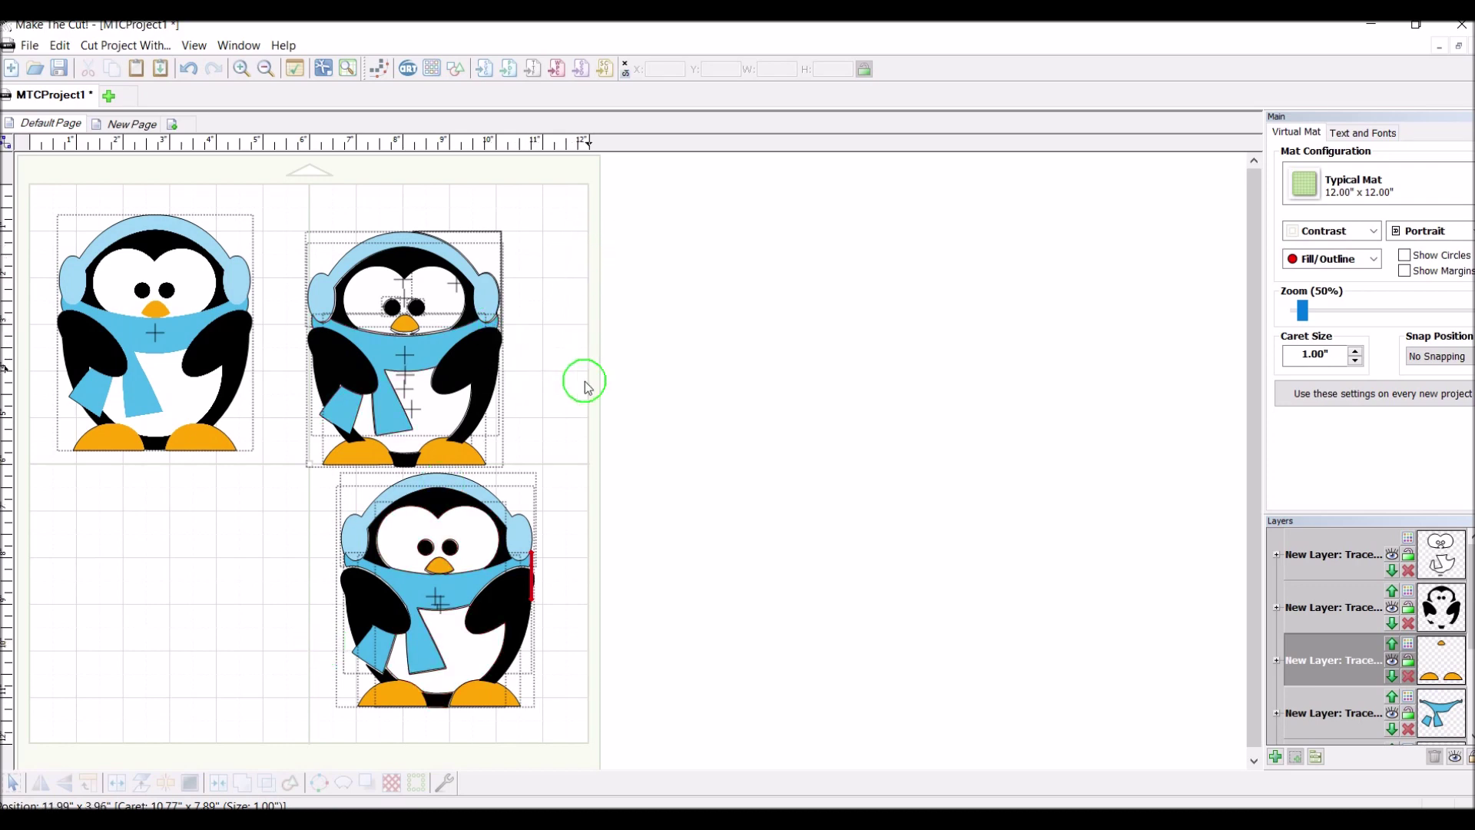
Export all the third penguin's shapes as an SVG file, replacing PenguinHTV.svg in the TracingVideoPhotos folder.
mouse_move(576, 454)
left_mouse_down()
mouse_move(563, 559)
mouse_move(435, 721)
mouse_move(300, 734)
left_mouse_up()
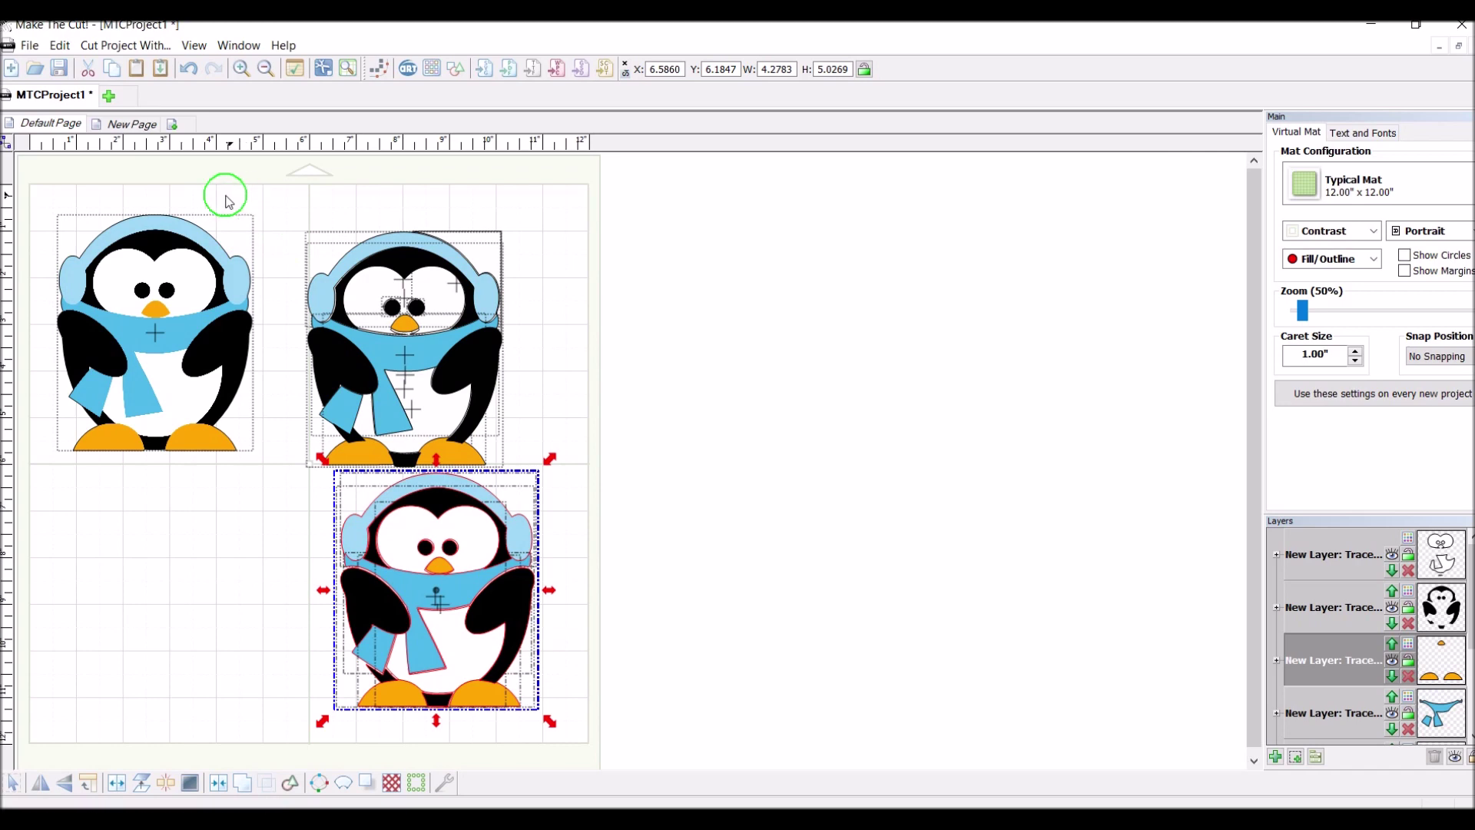
left_click(29, 46)
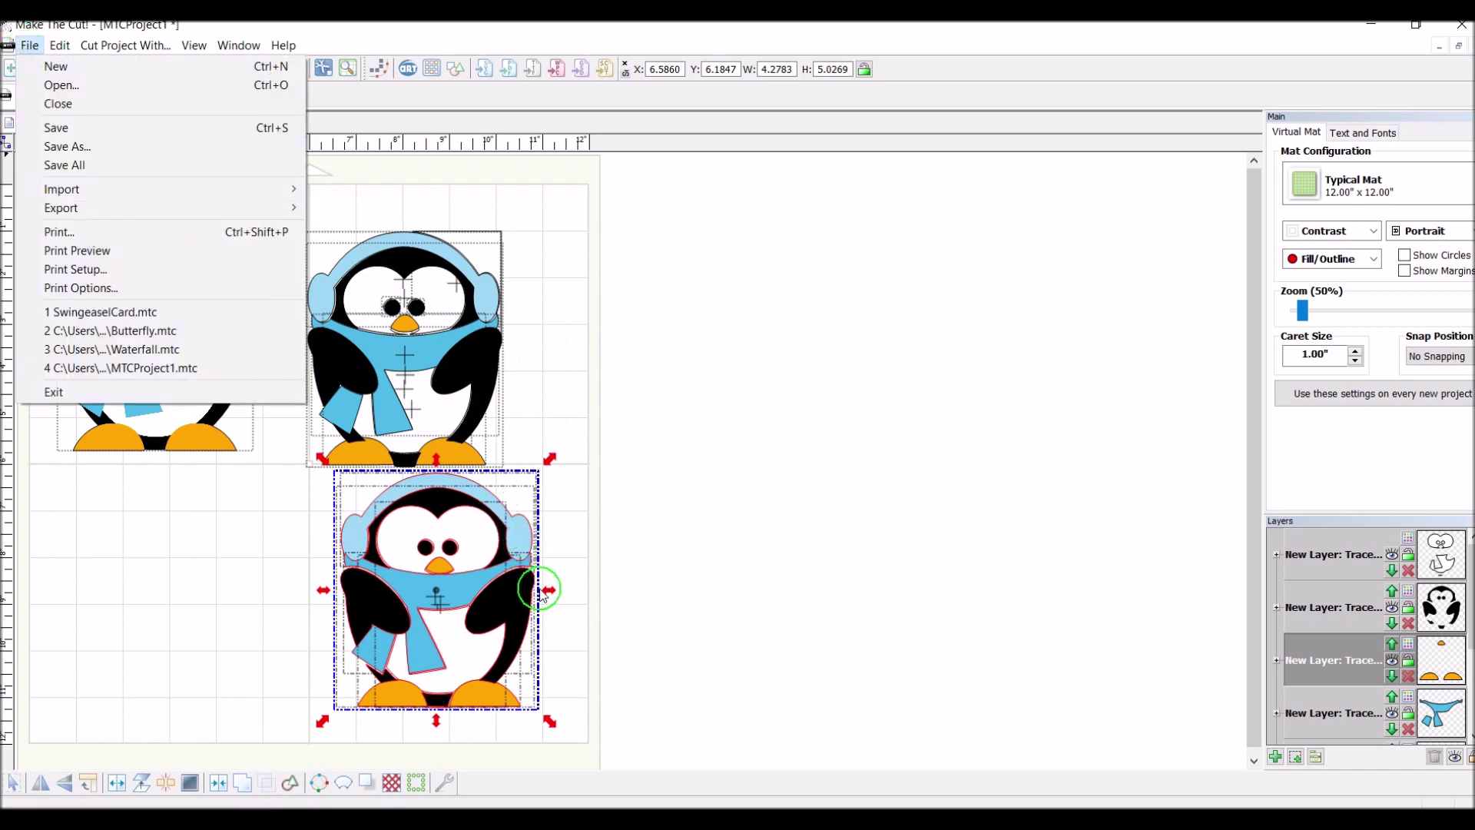
mouse_move(61, 208)
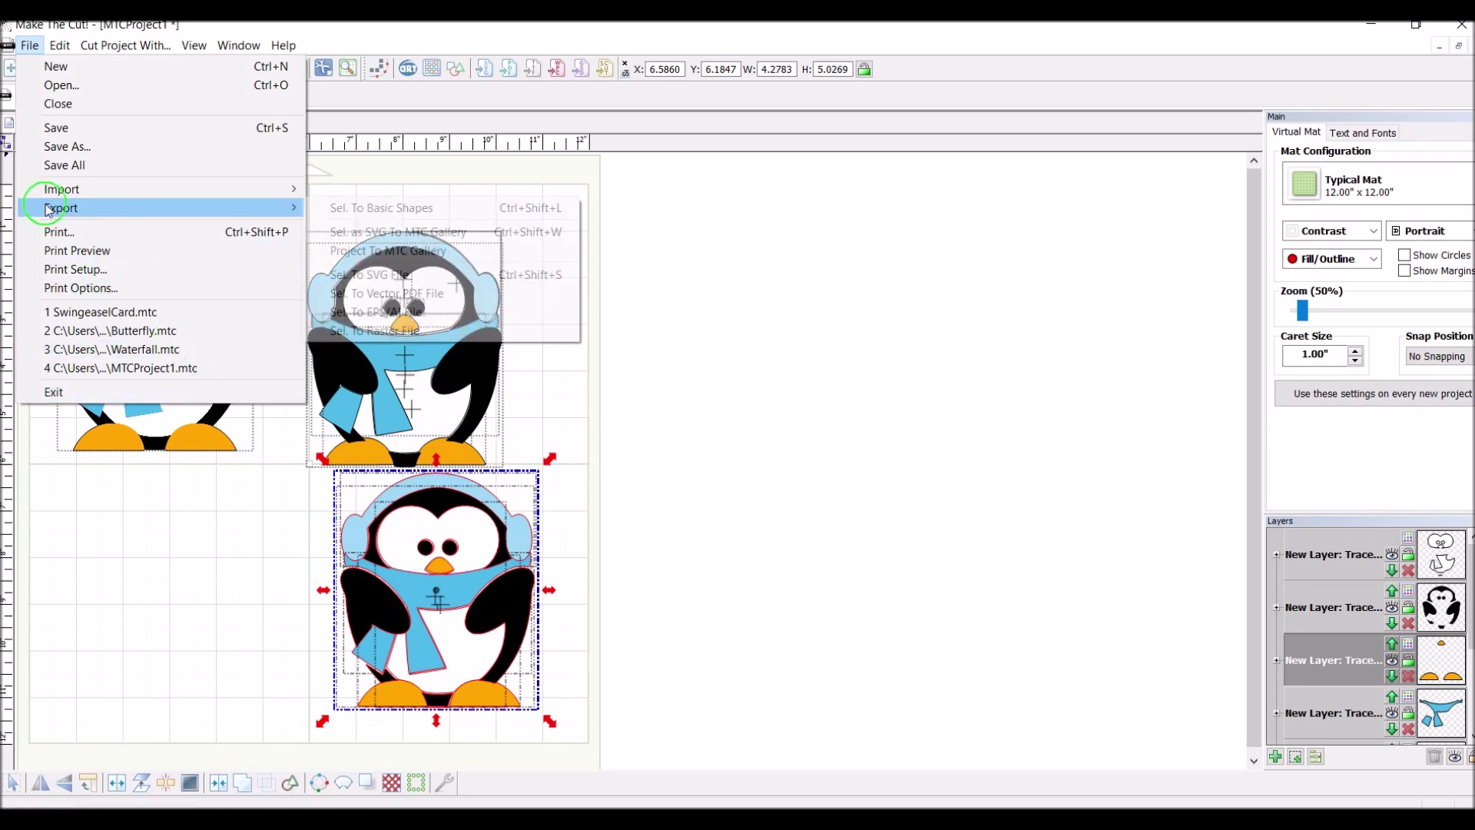
left_click(389, 275)
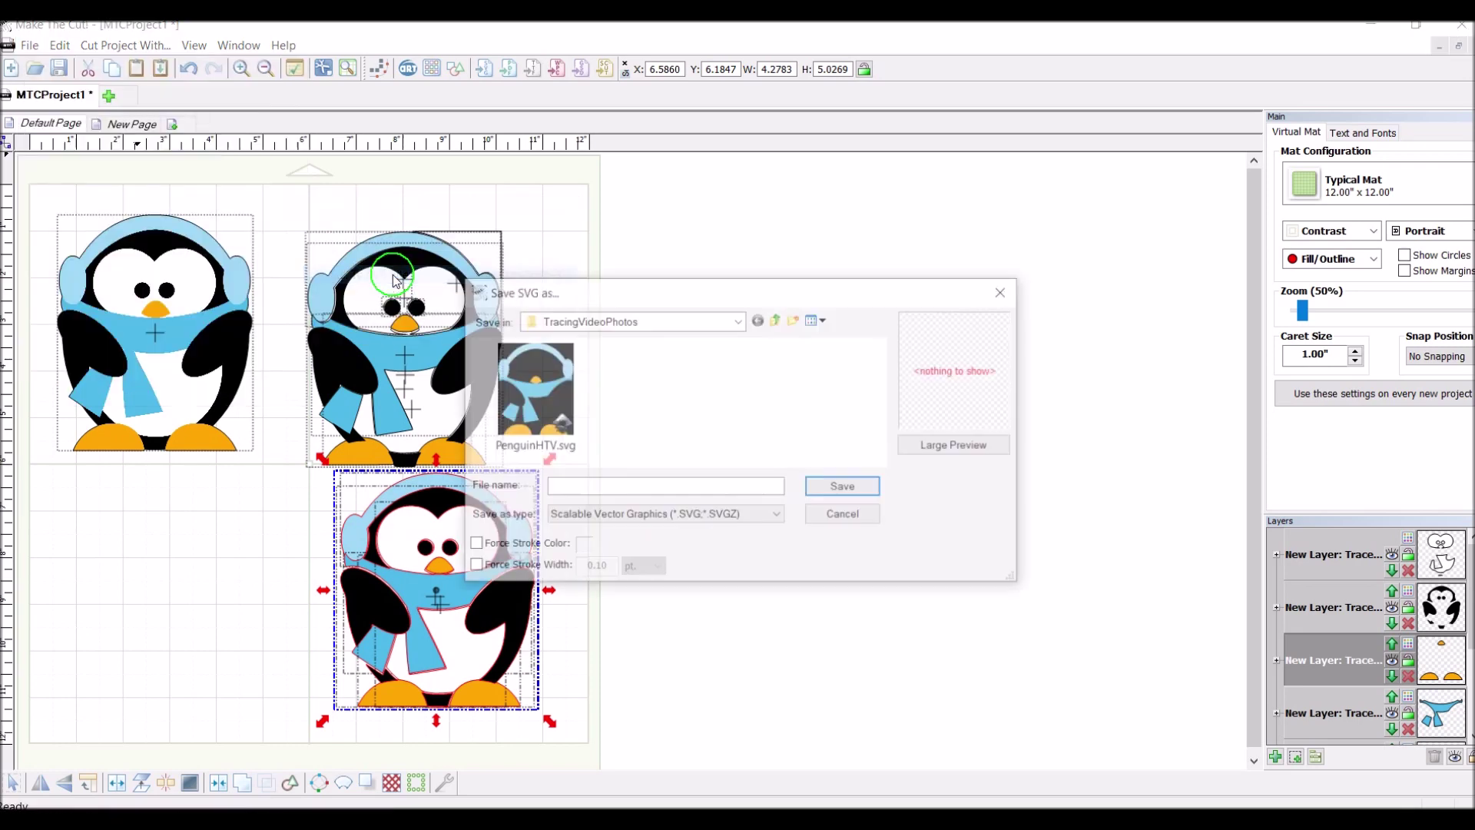
left_click(575, 421)
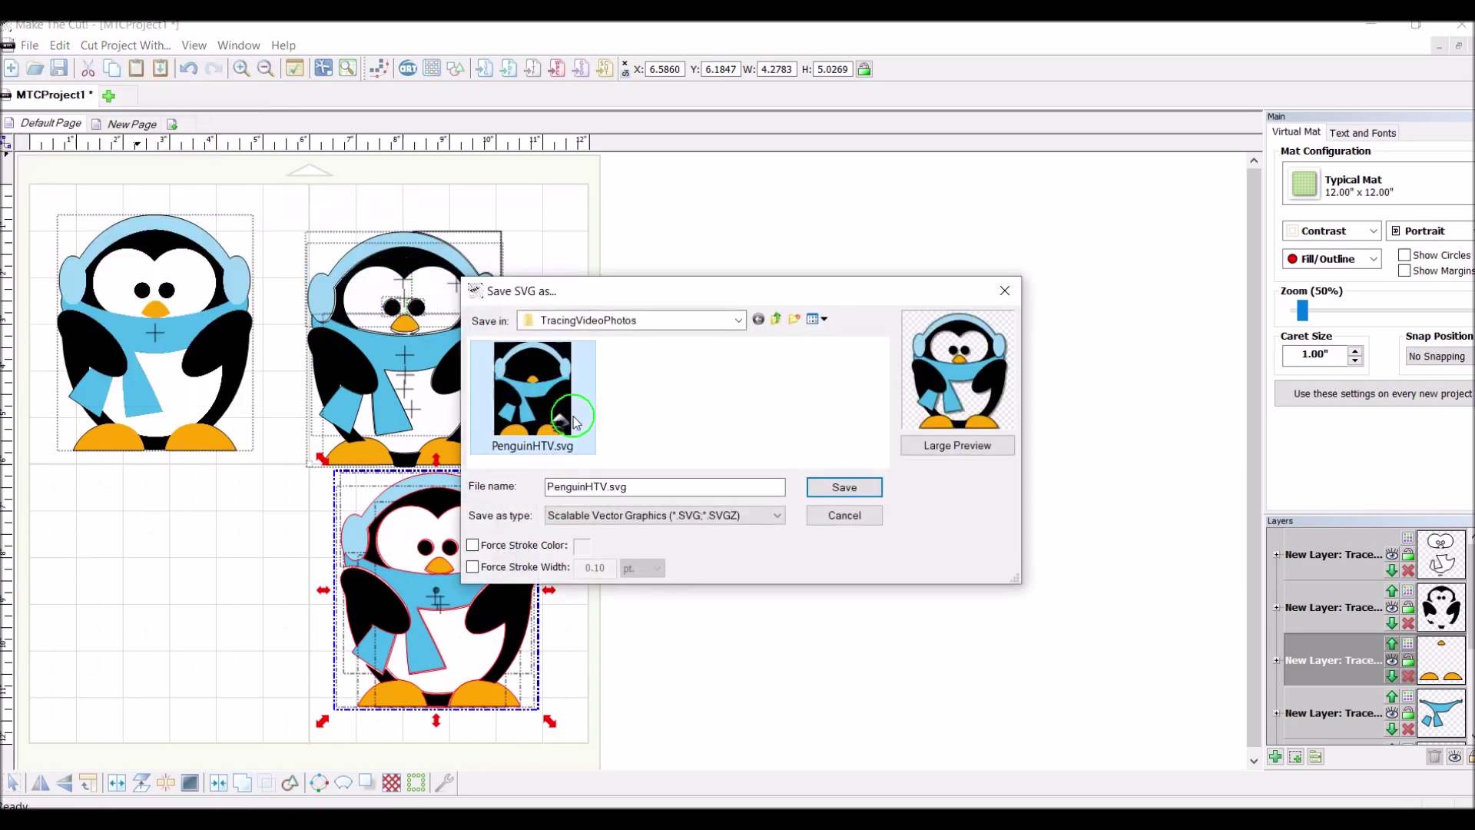
left_click(845, 487)
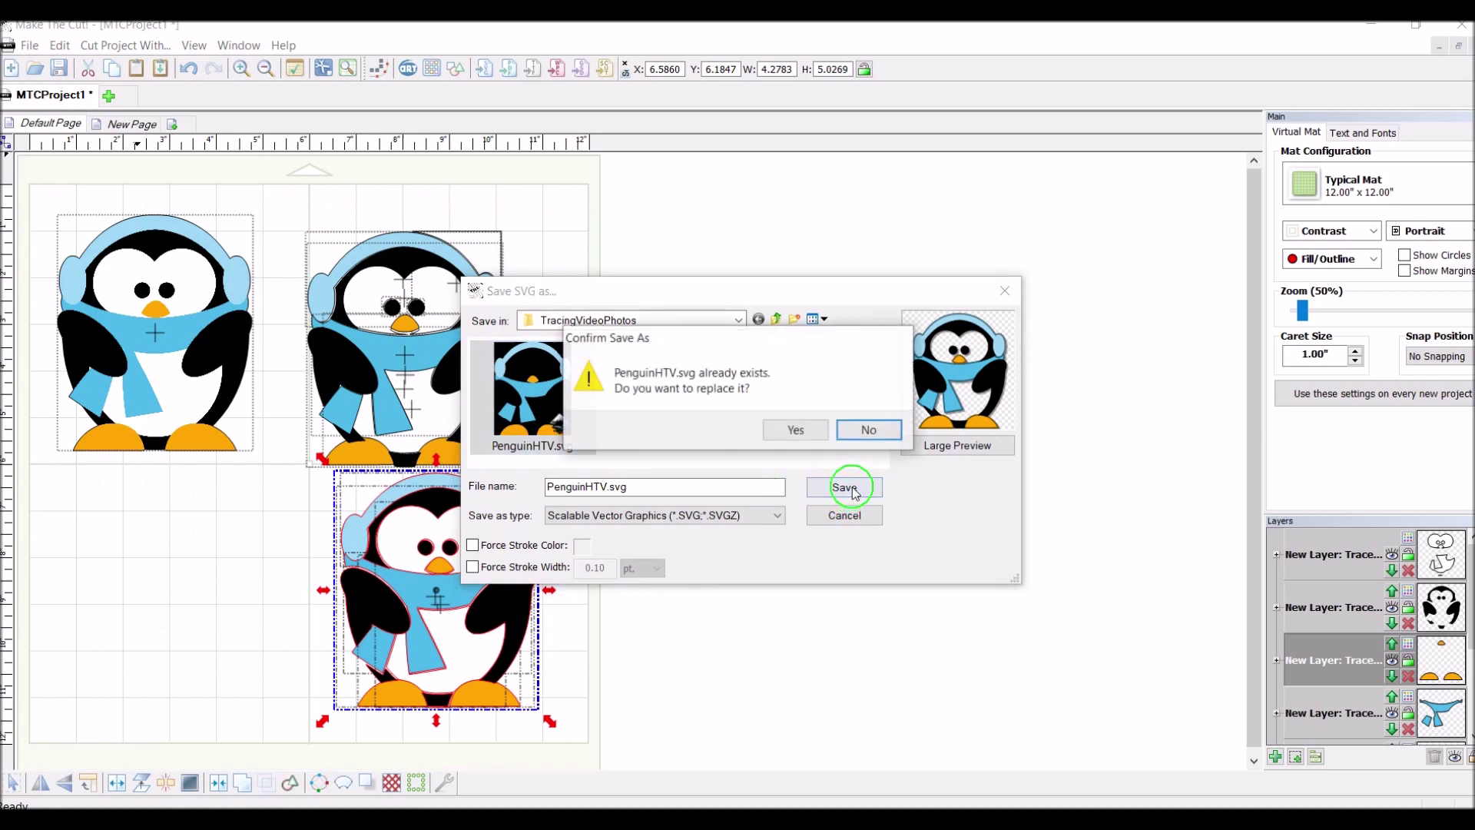
left_click(787, 428)
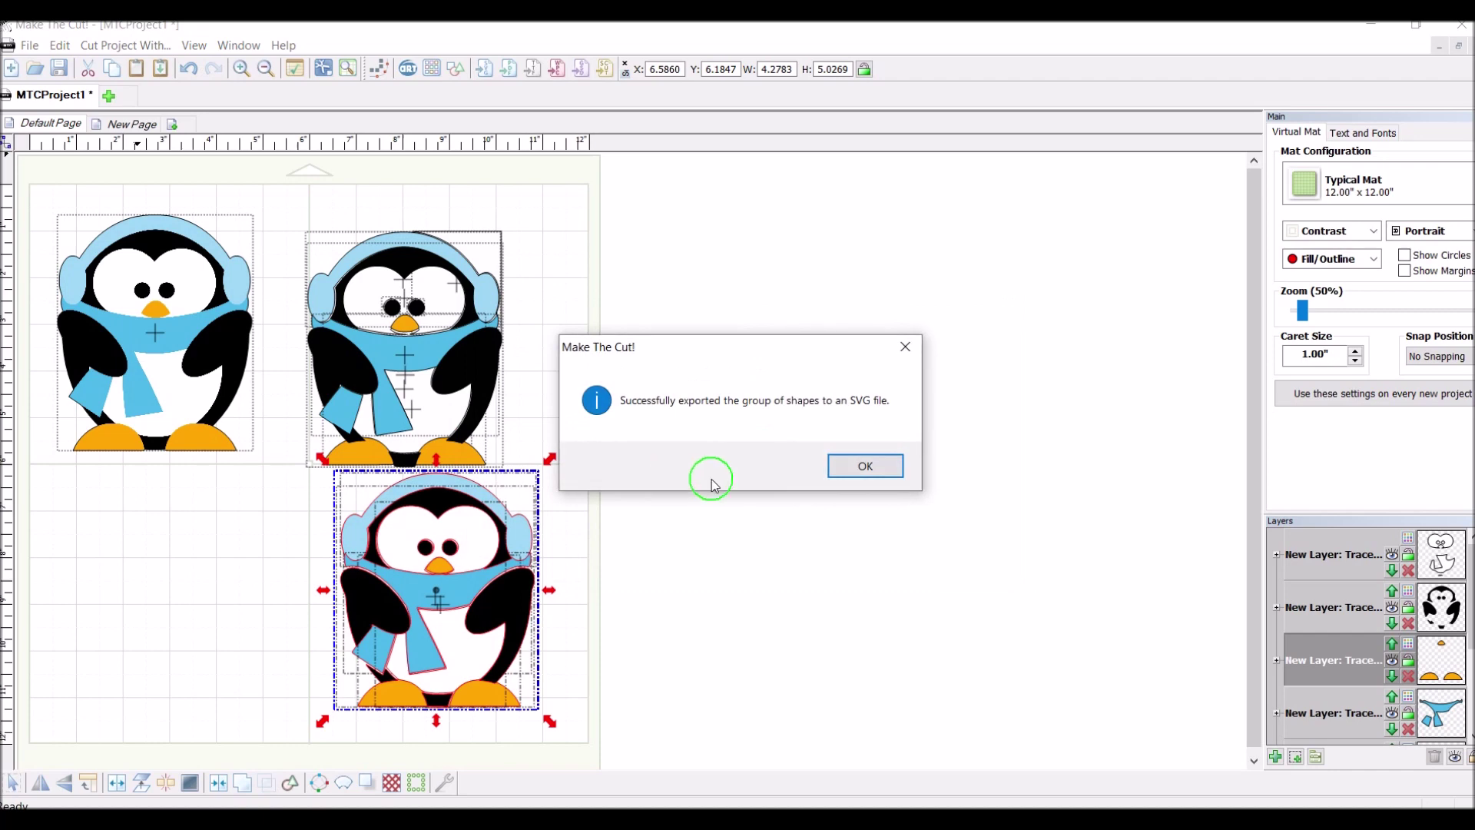
left_click(830, 470)
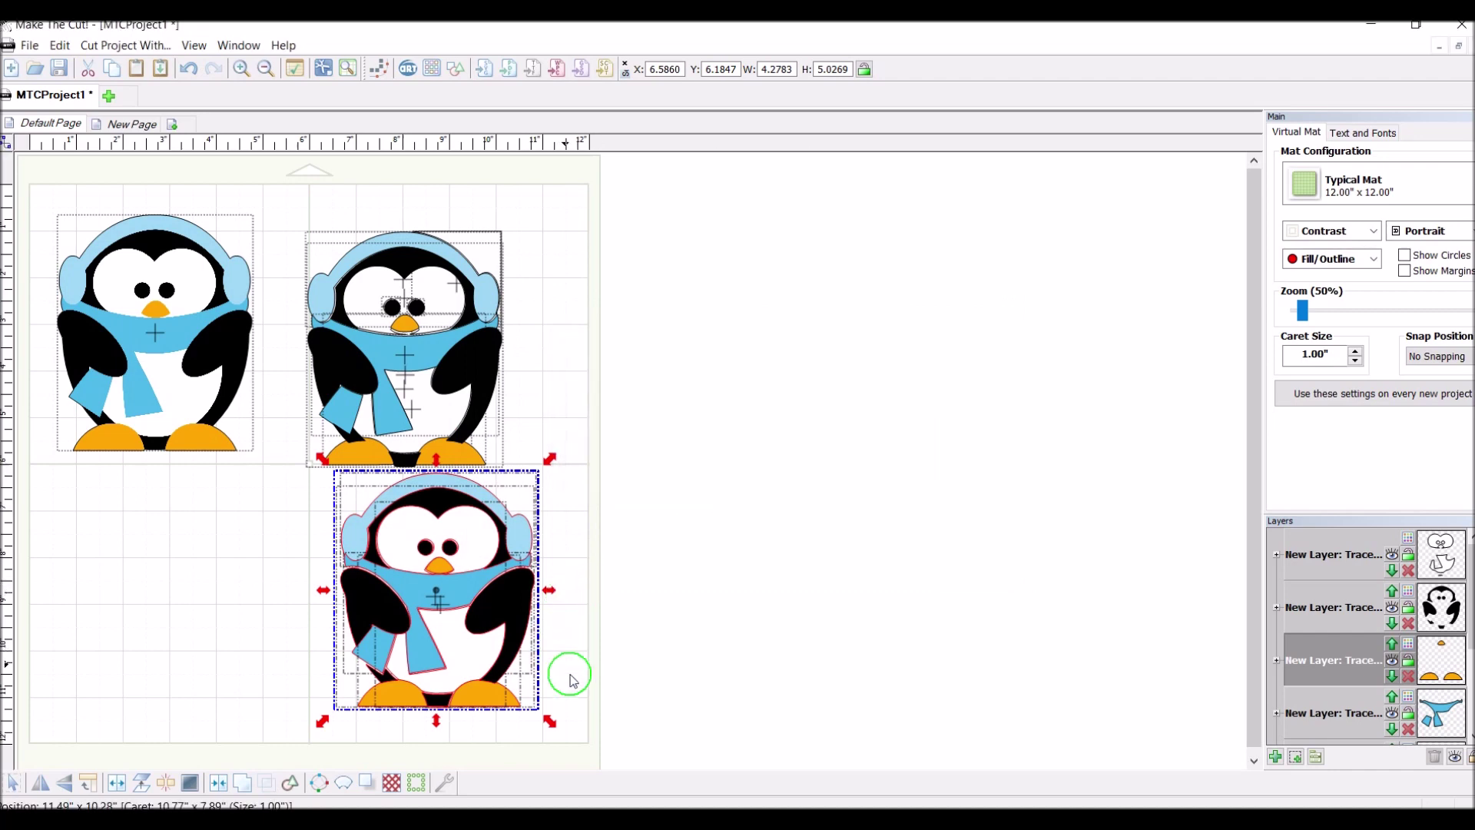
Reselect all shapes of the third penguin and return to the MTCProject1 project.
left_click(581, 724)
left_click_drag(581, 726, 266, 466)
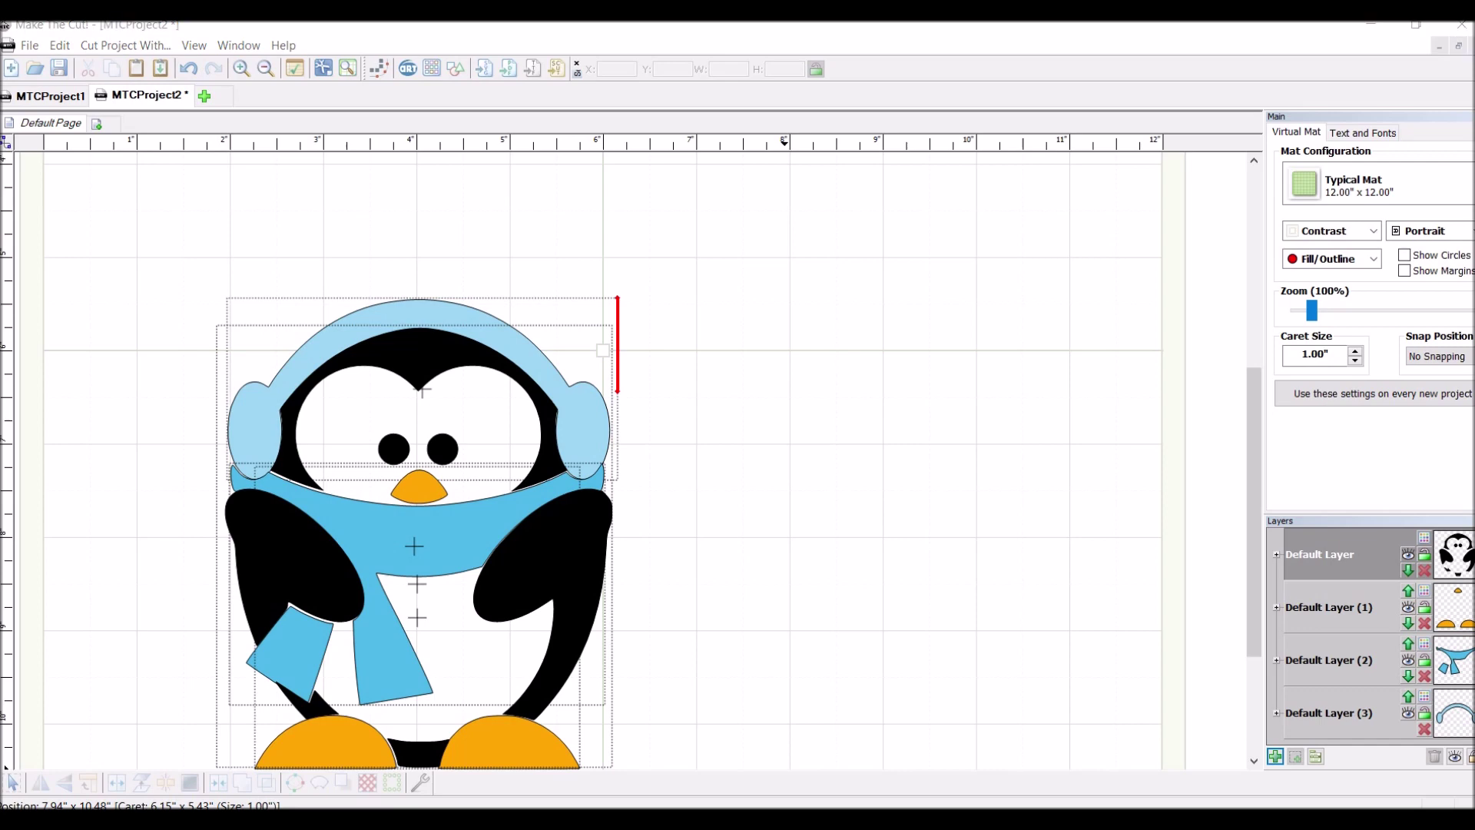
left_click(792, 742)
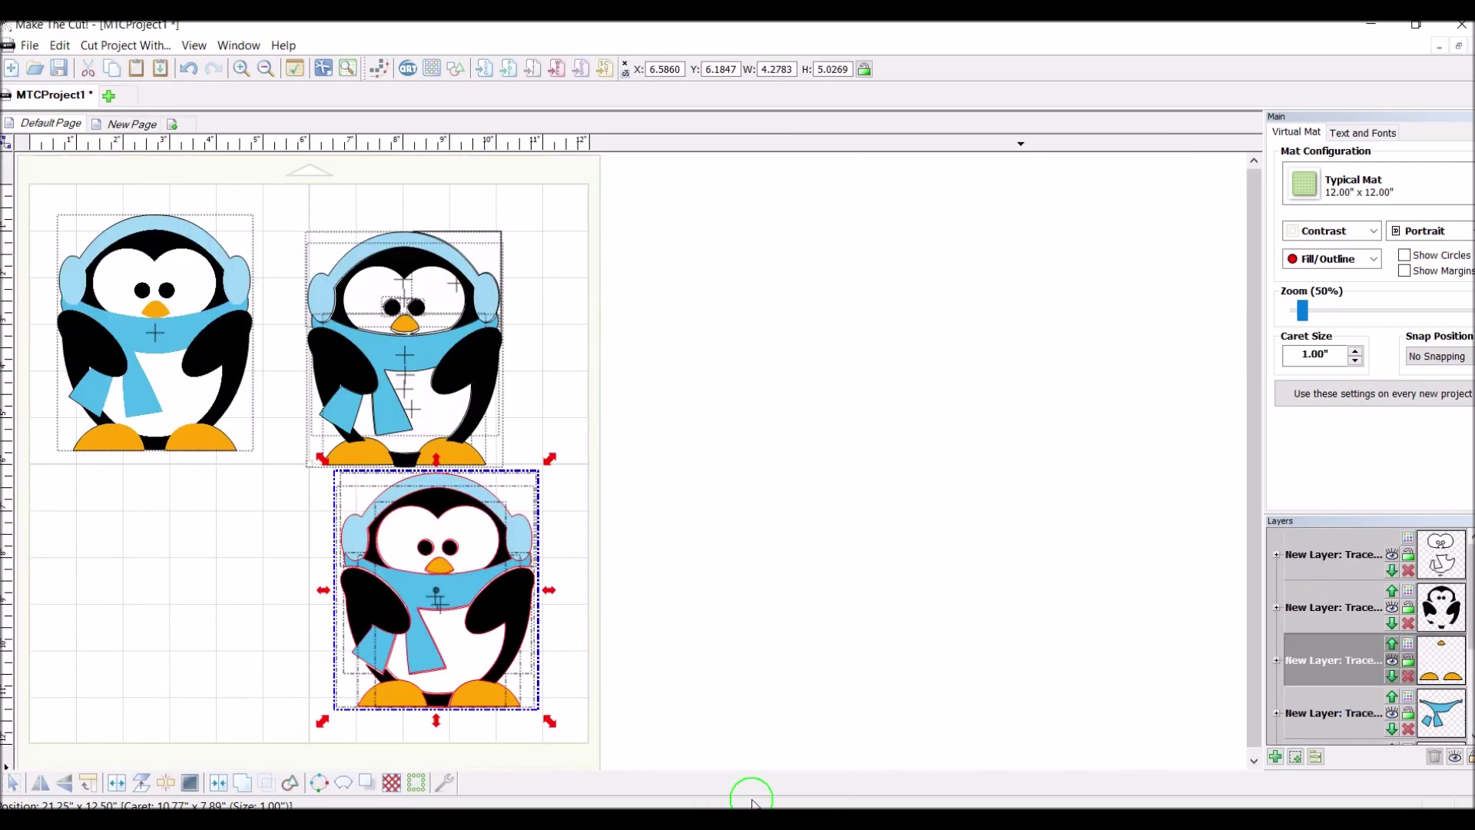
Copy the selected third penguin and paste it in place into the blank MTCProject1 project.
left_click(60, 46)
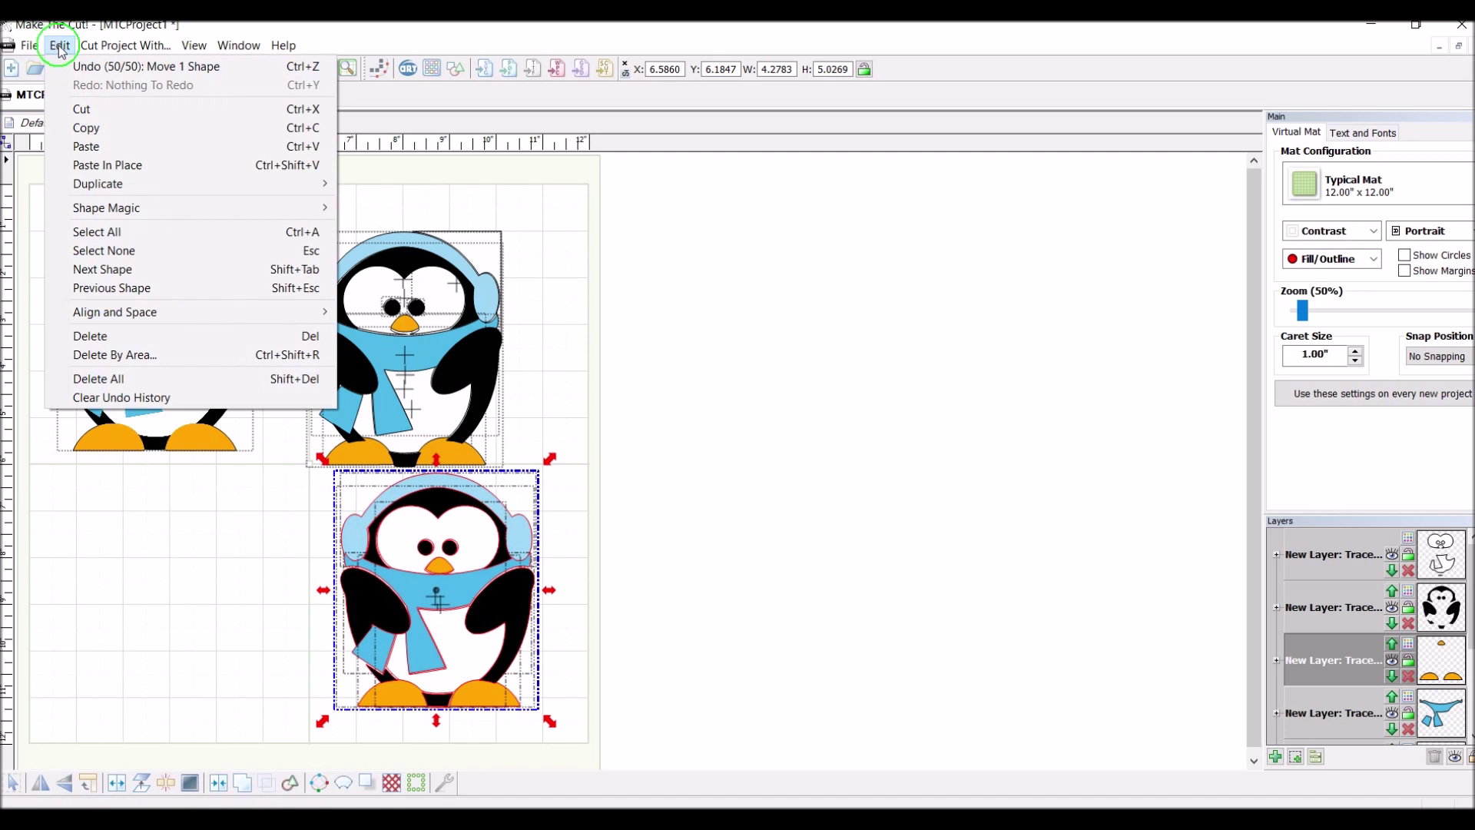
left_click(86, 128)
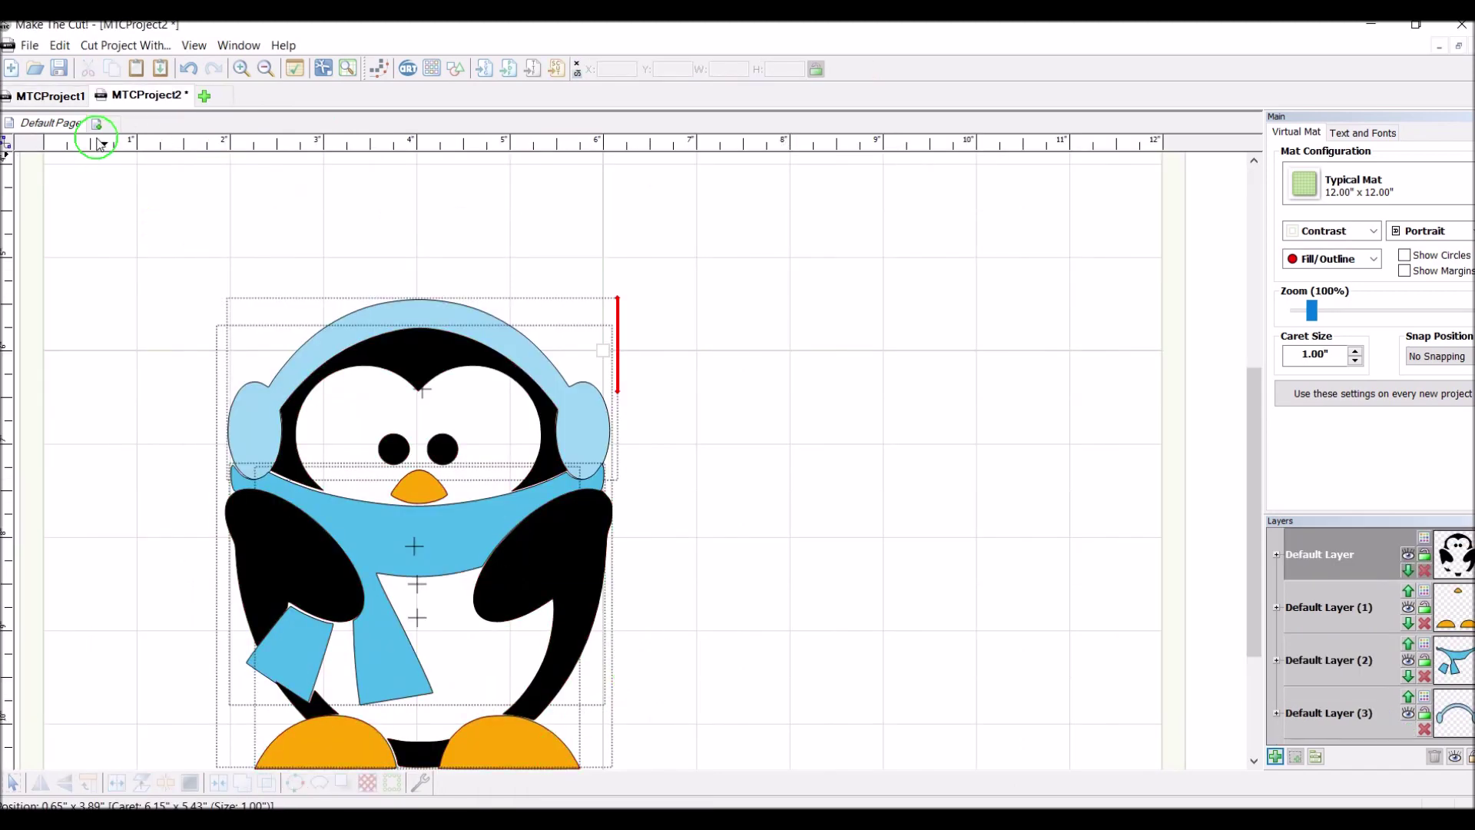
left_click(51, 95)
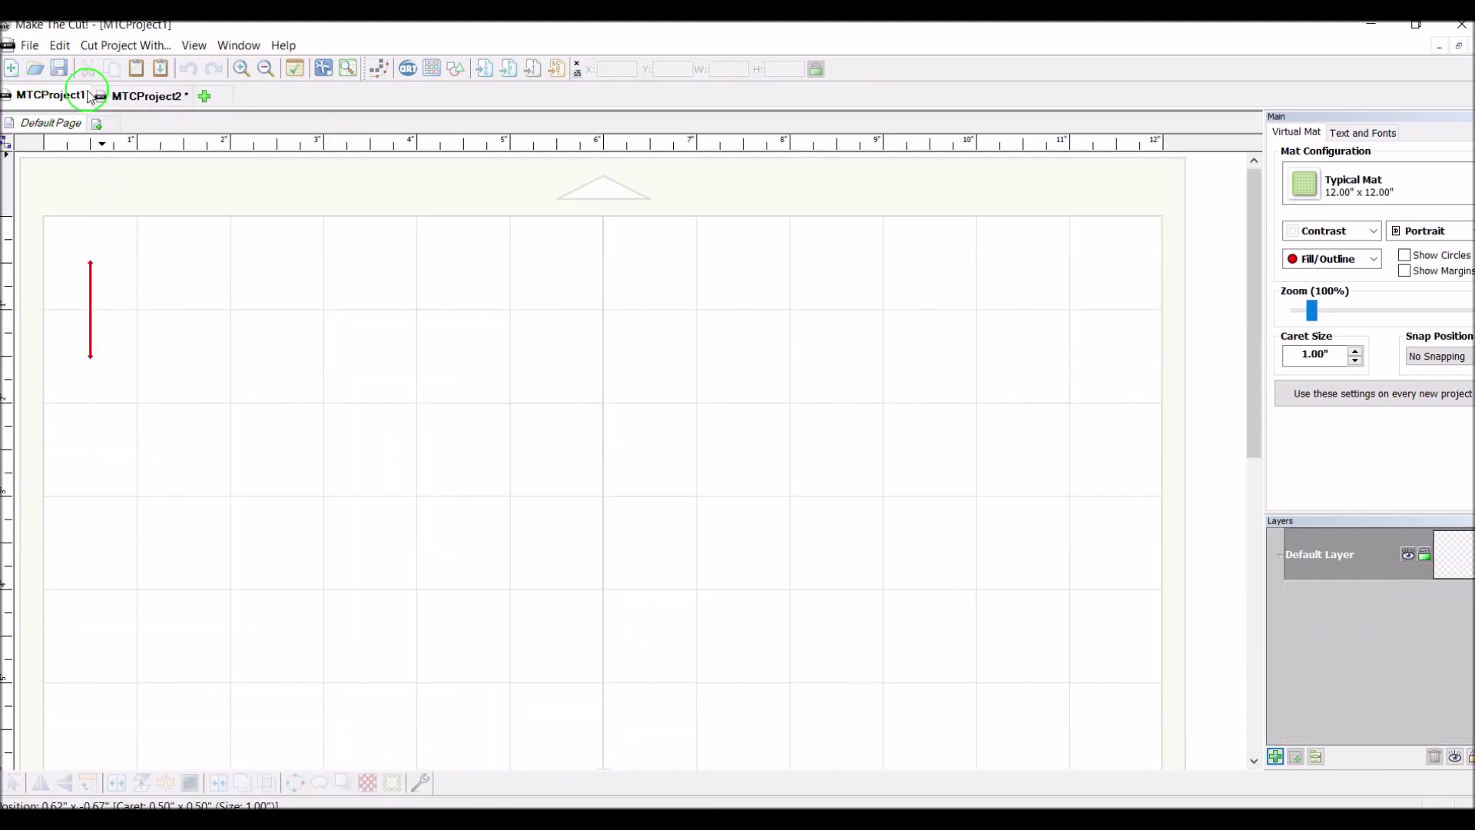
left_click(59, 45)
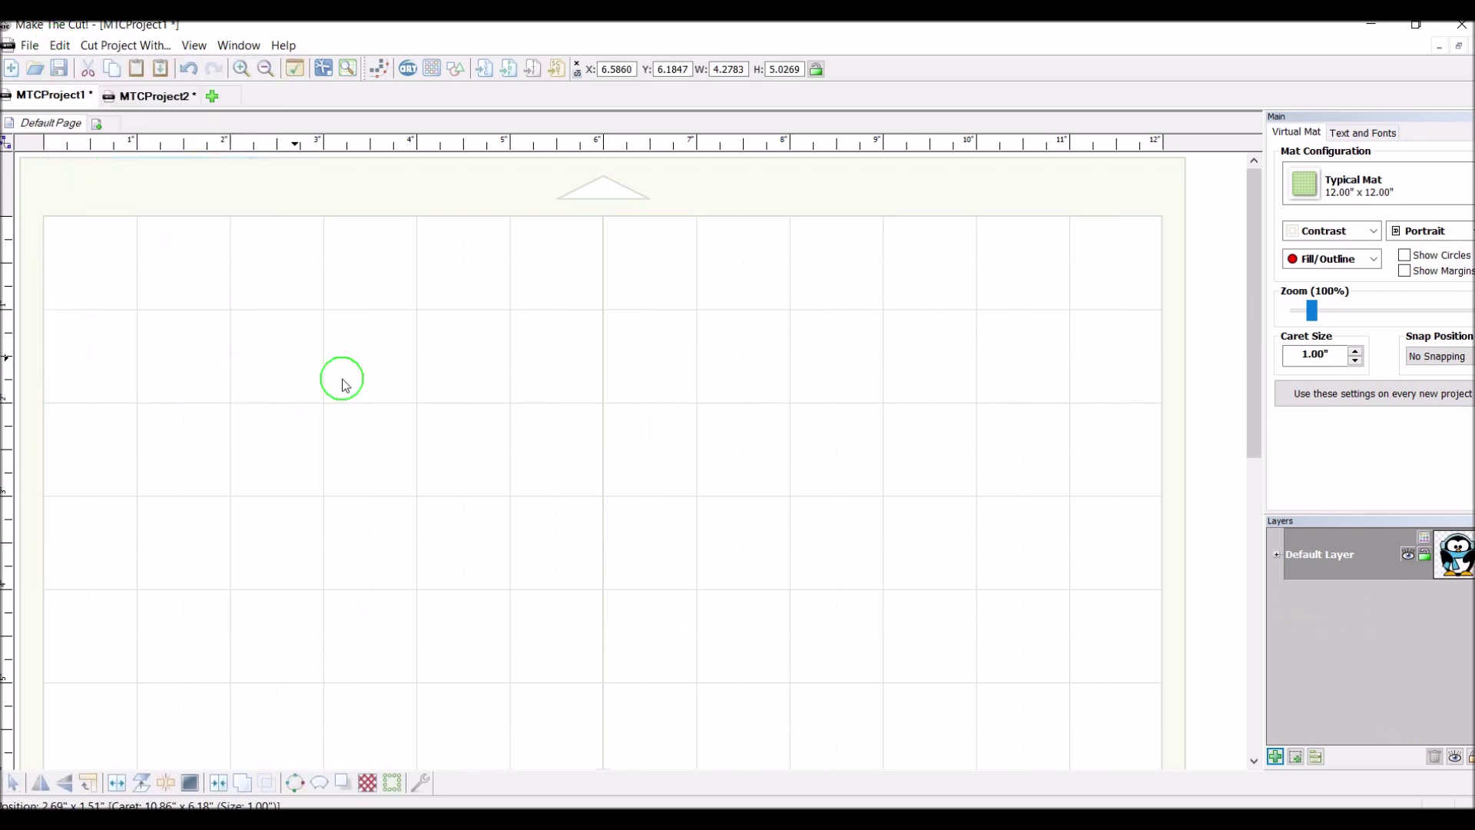
Move the pasted penguin toward the mat's left side, to about X 1.14, Y 4.07.
left_click_drag(1252, 450, 1281, 642)
left_click_drag(883, 630, 379, 428)
mouse_move(1252, 607)
left_mouse_down()
mouse_move(1254, 648)
mouse_move(1245, 537)
mouse_move(1250, 587)
left_mouse_up()
Look at the ProvoCraft Cricut cutting options for the penguin and close them without starting a cut.
left_click(122, 46)
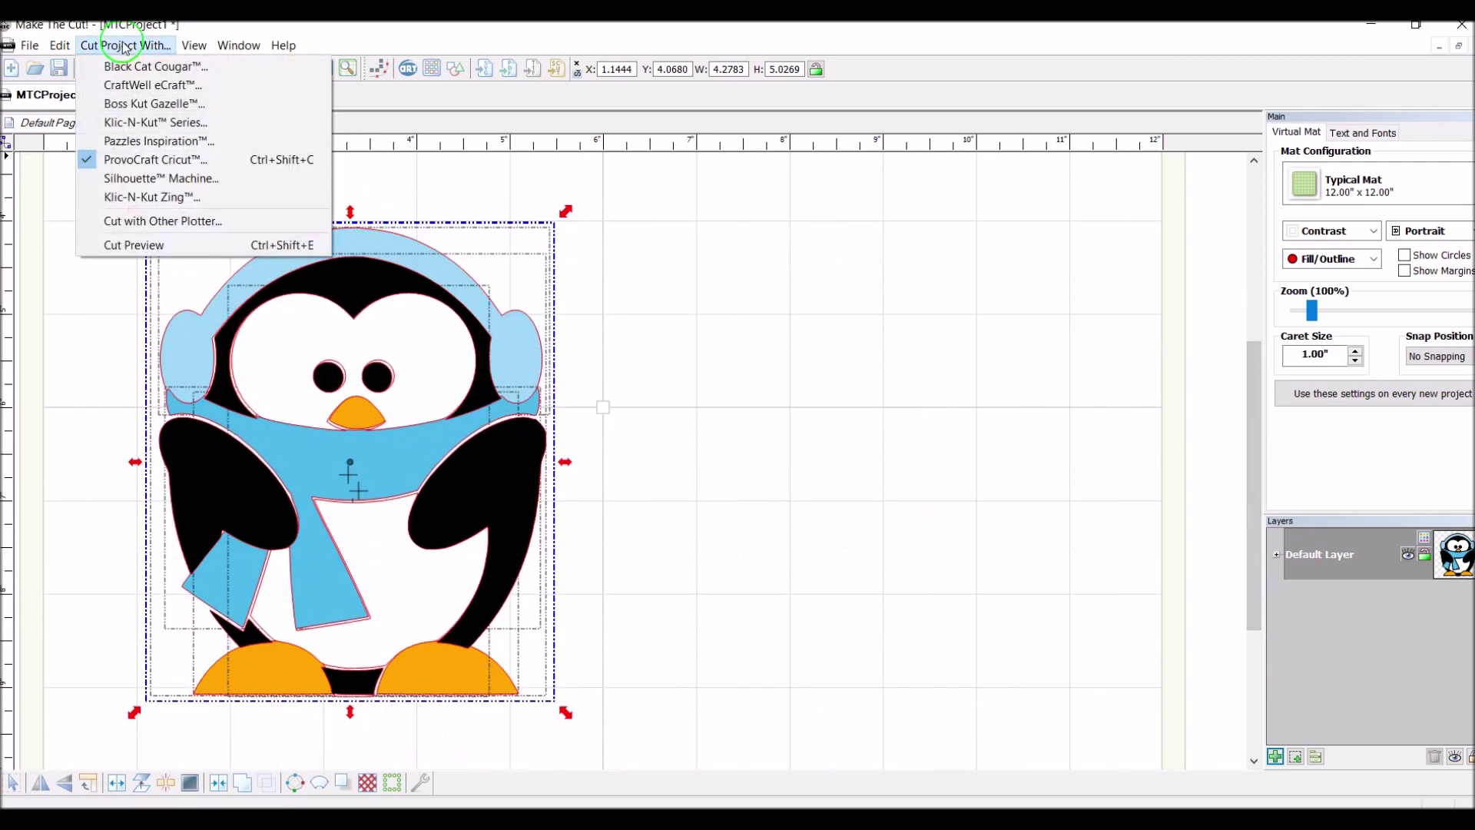
left_click(150, 163)
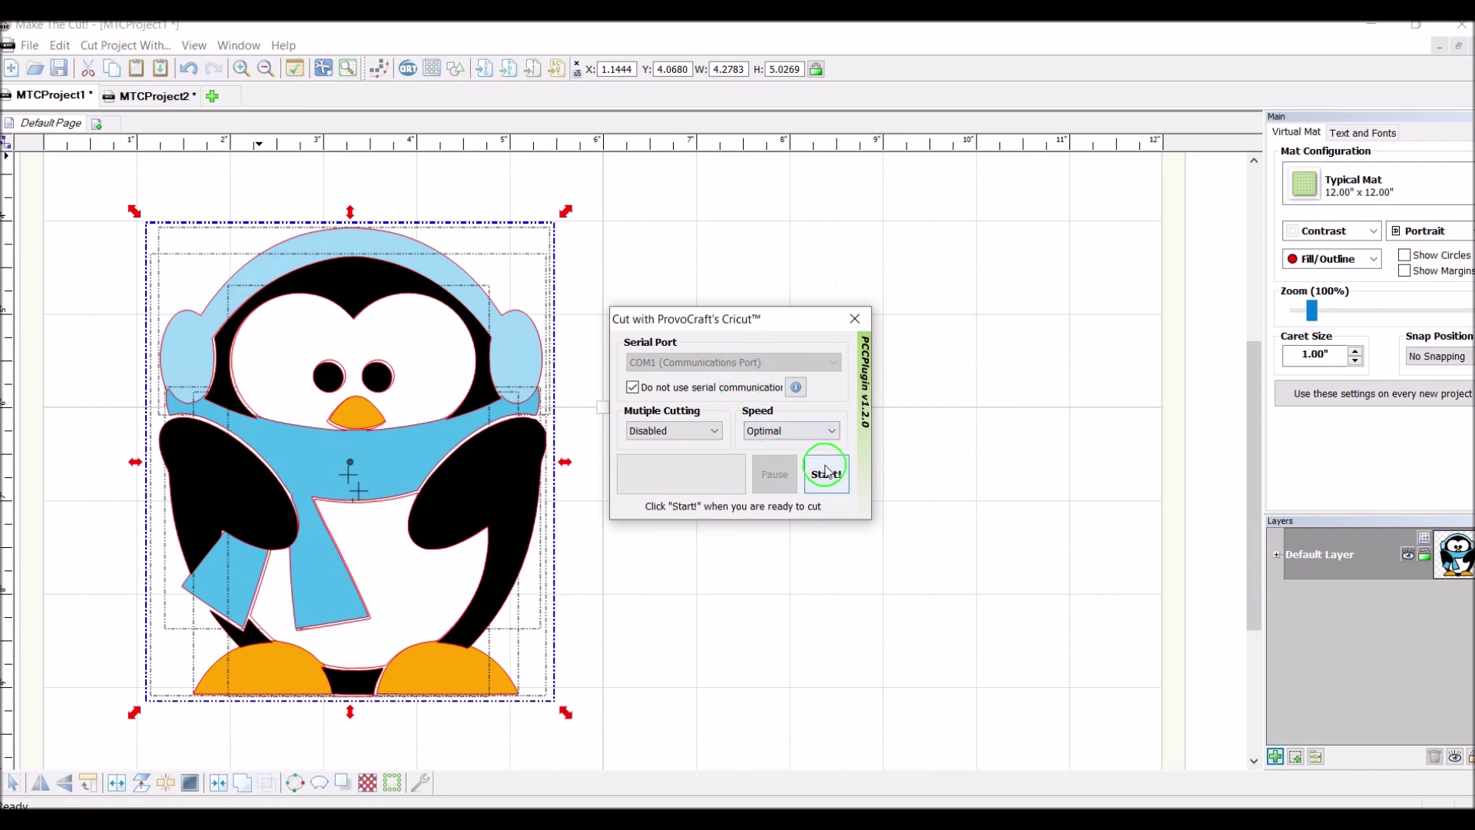
left_click(855, 318)
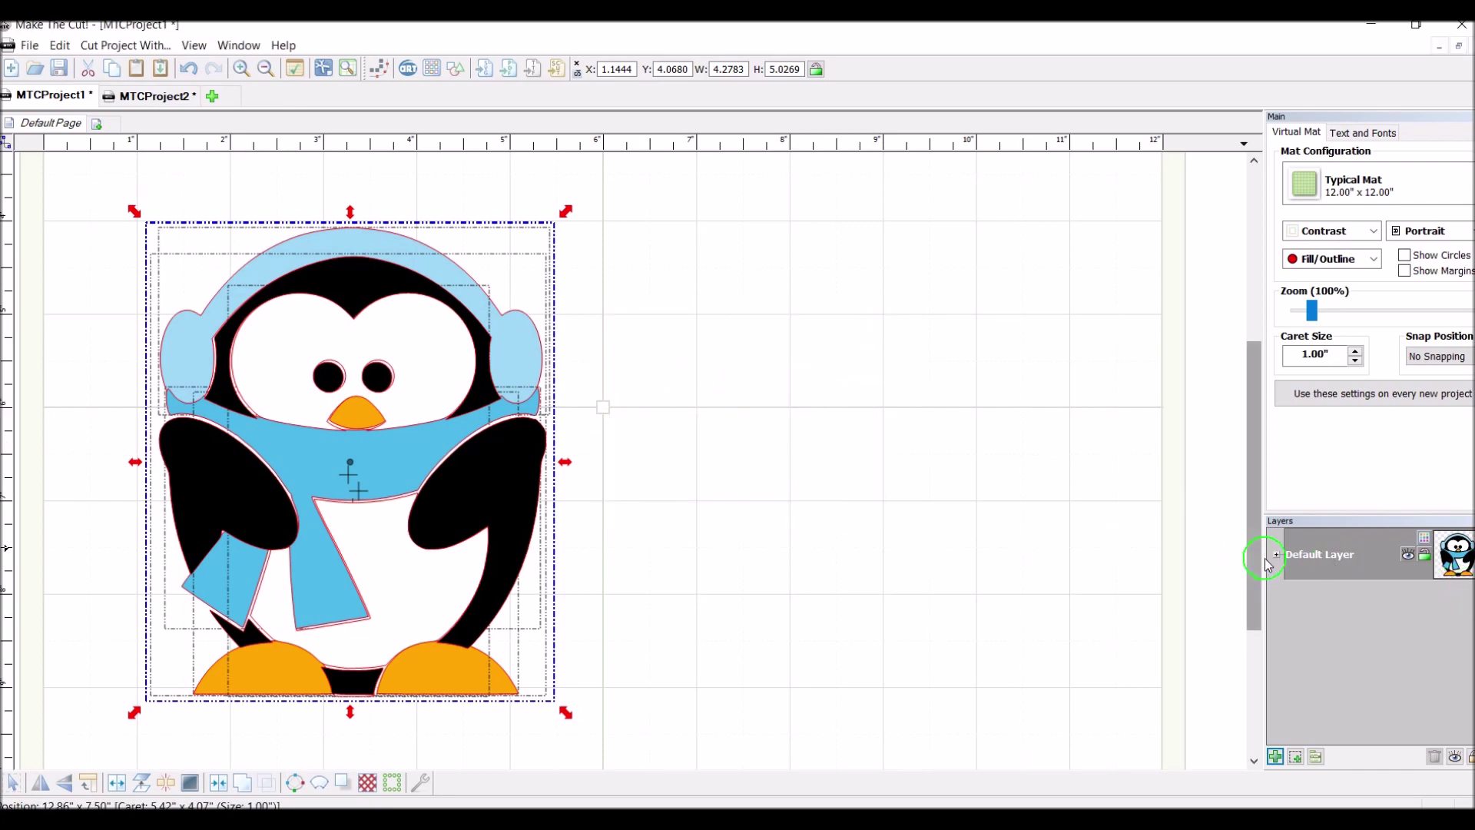
Split the penguin's default layer so that each shape sits on its own layer.
right_click(1338, 554)
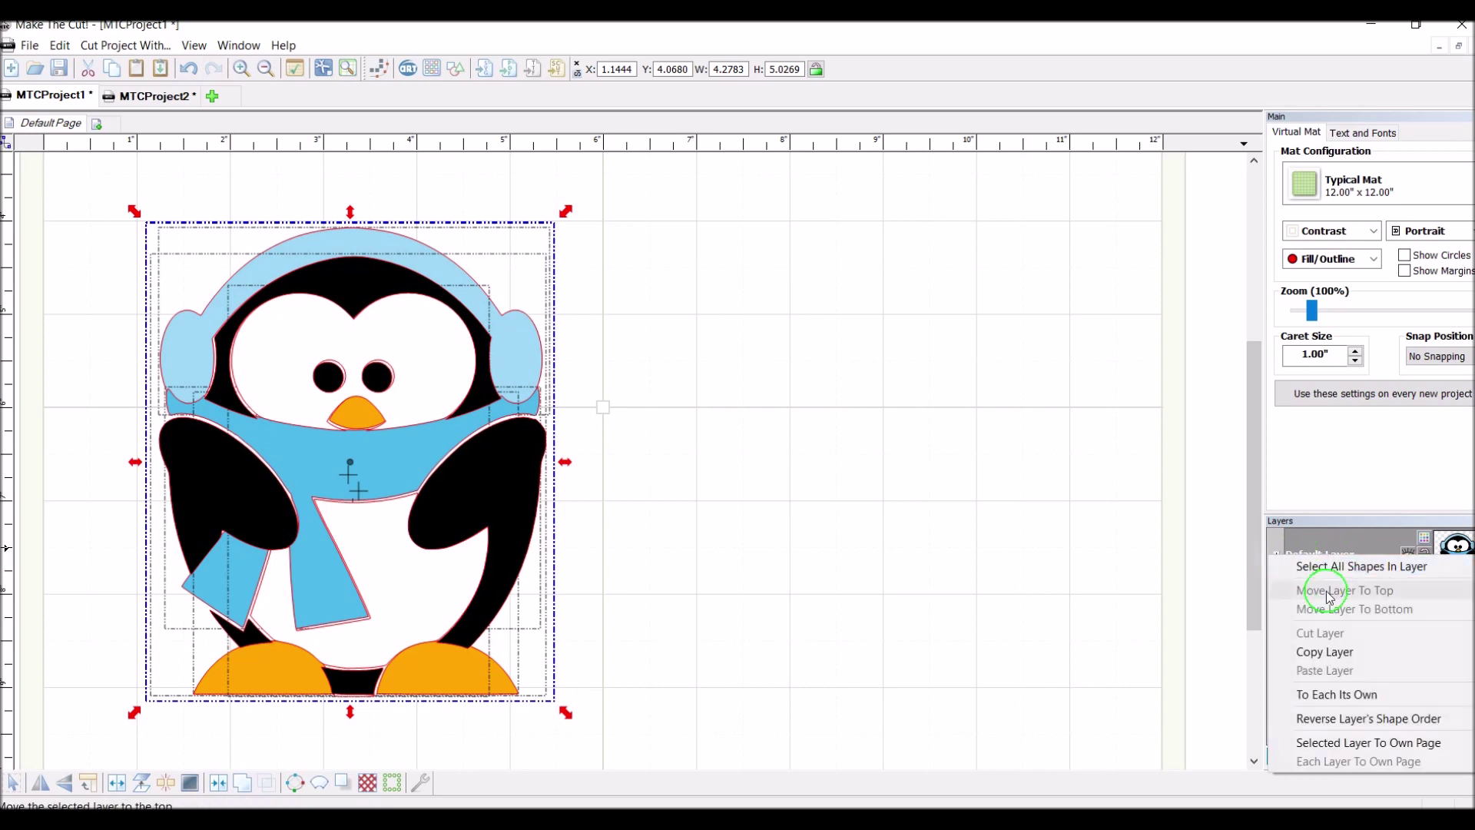
left_click(1336, 696)
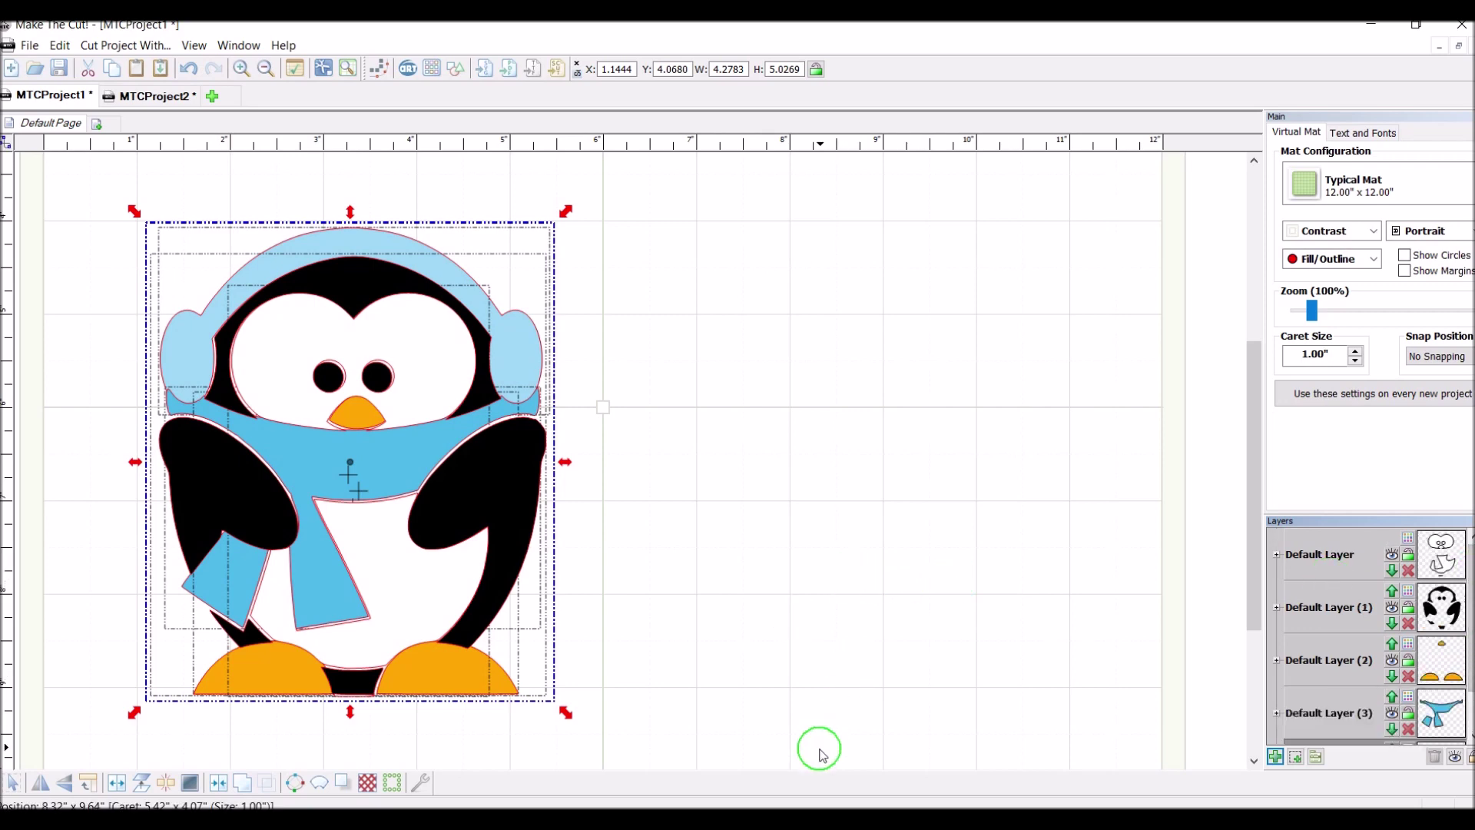
Switch to InVue and delete the existing penguin so the mat is empty.
mouse_move(784, 819)
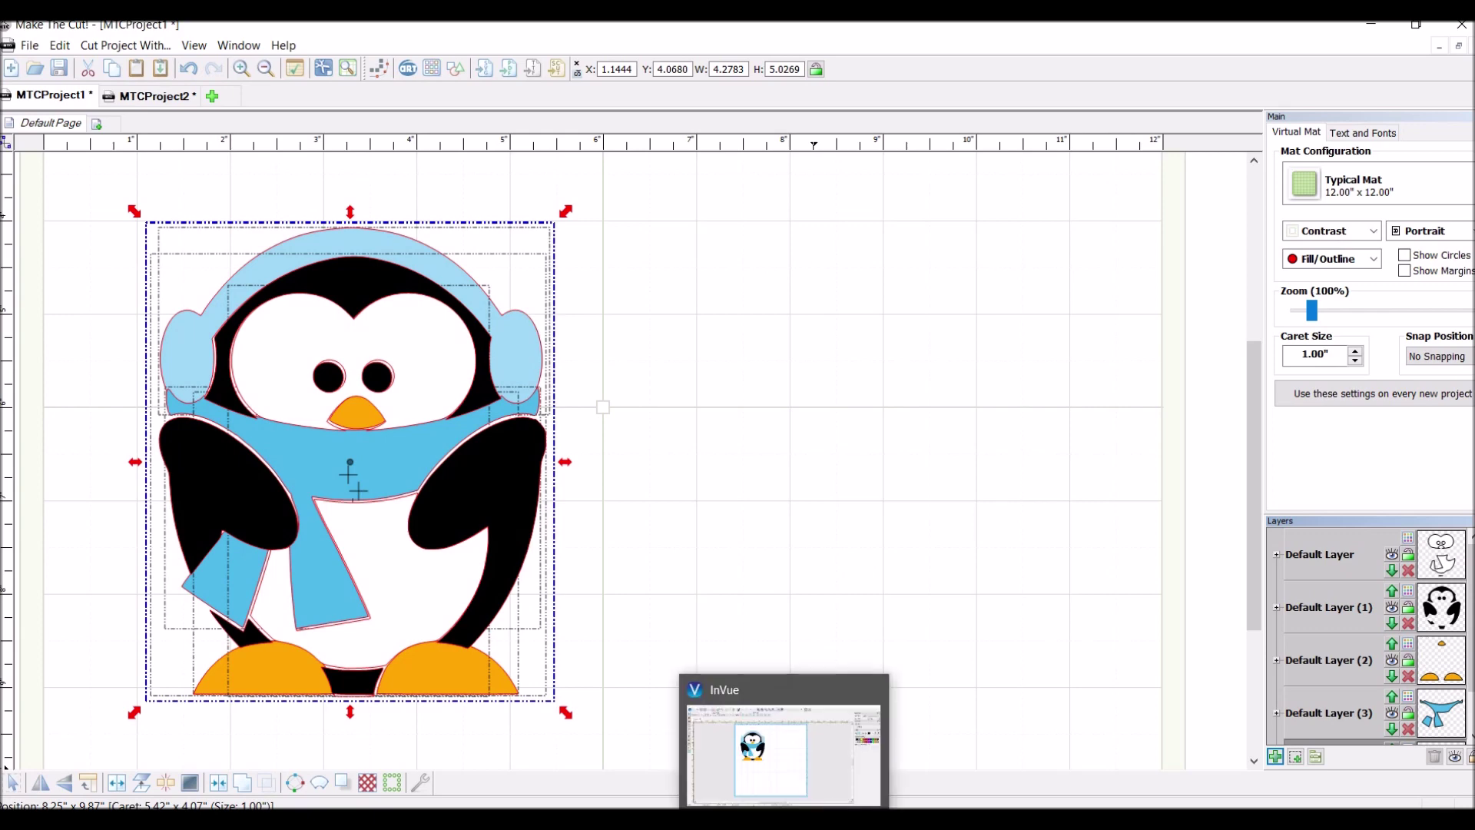
left_click(725, 705)
left_click_drag(678, 535, 290, 188)
key("Delete")
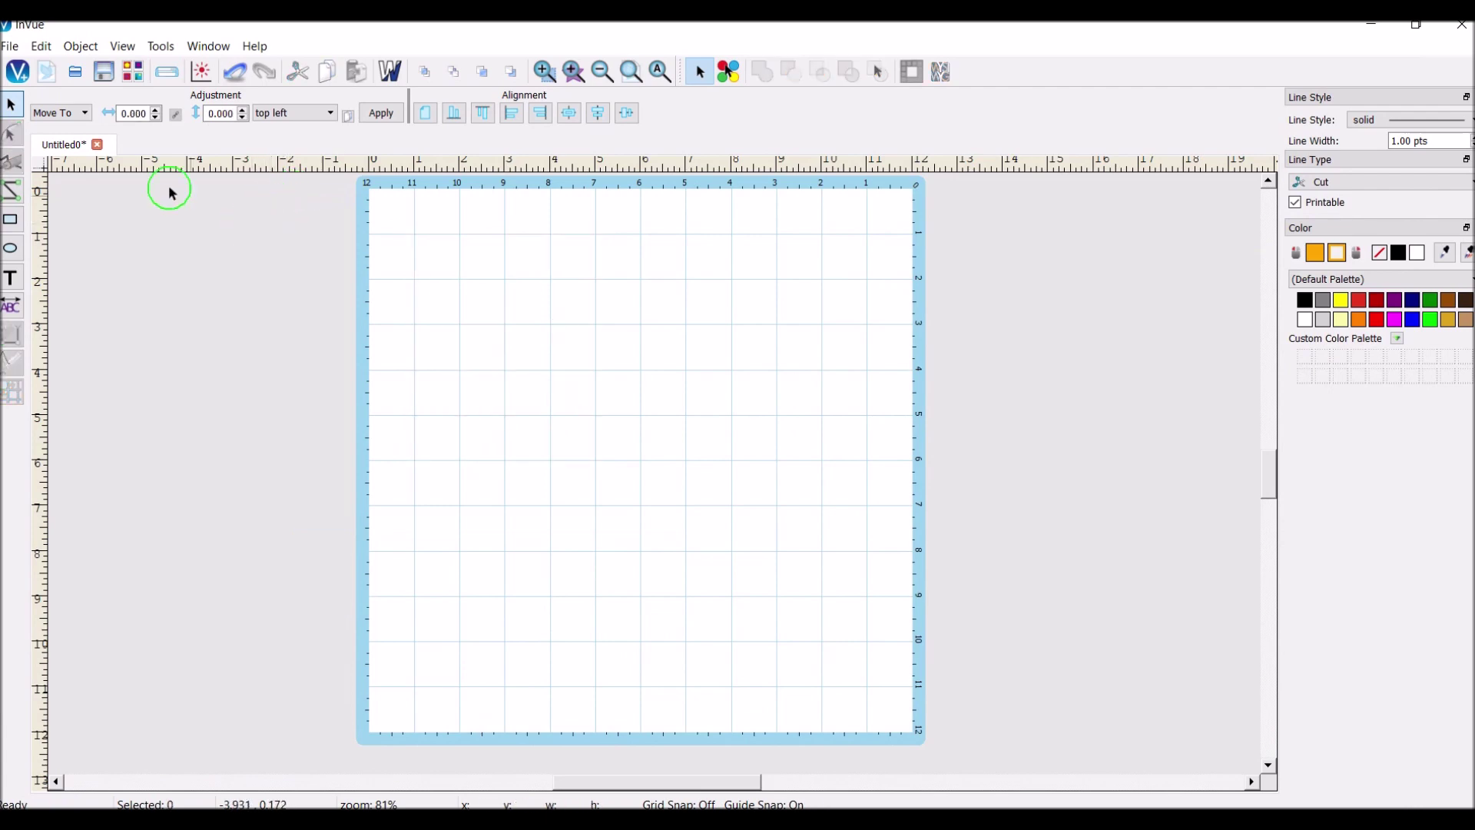
left_click(5, 26)
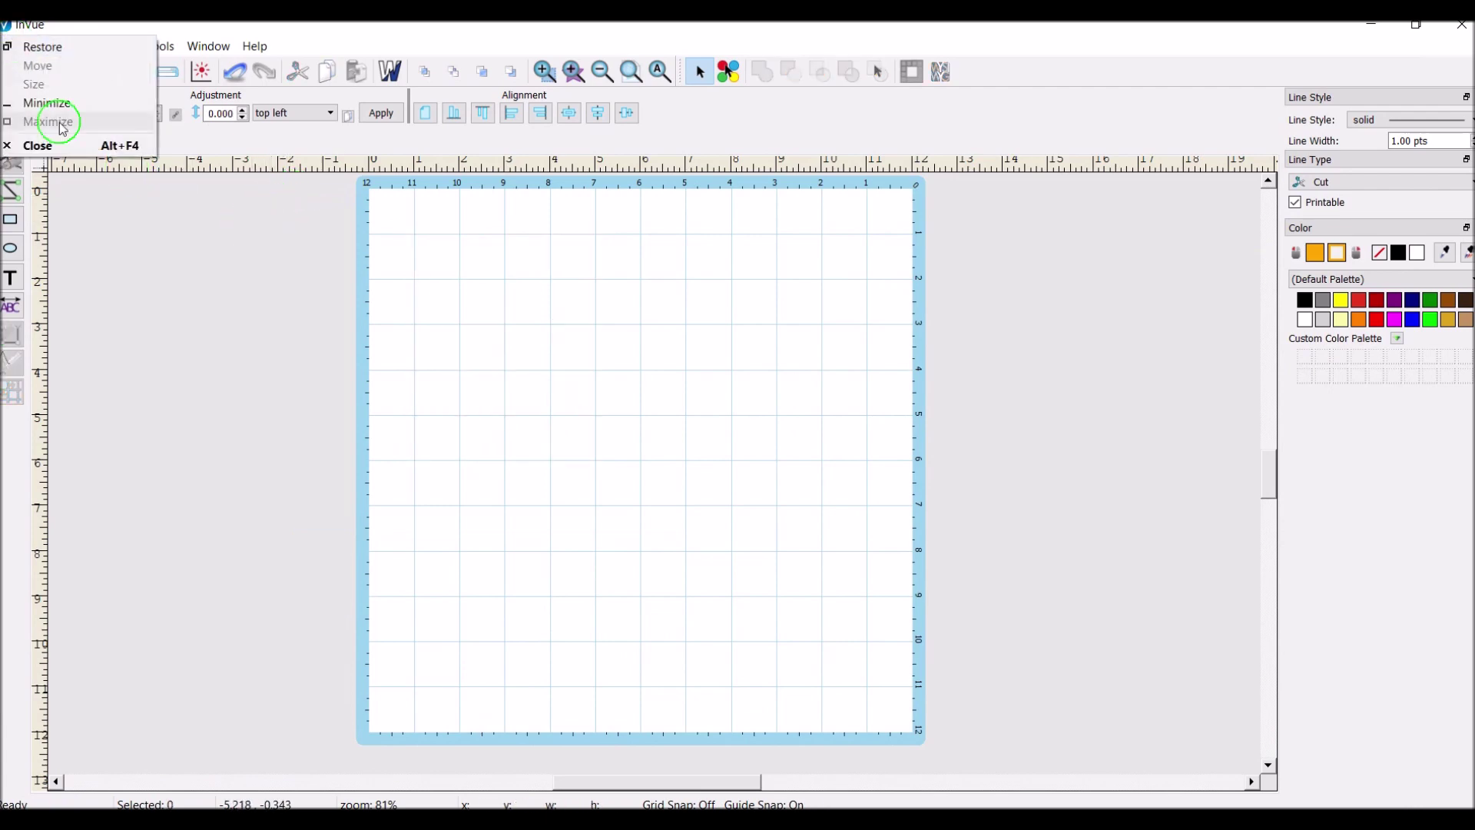
left_click(139, 263)
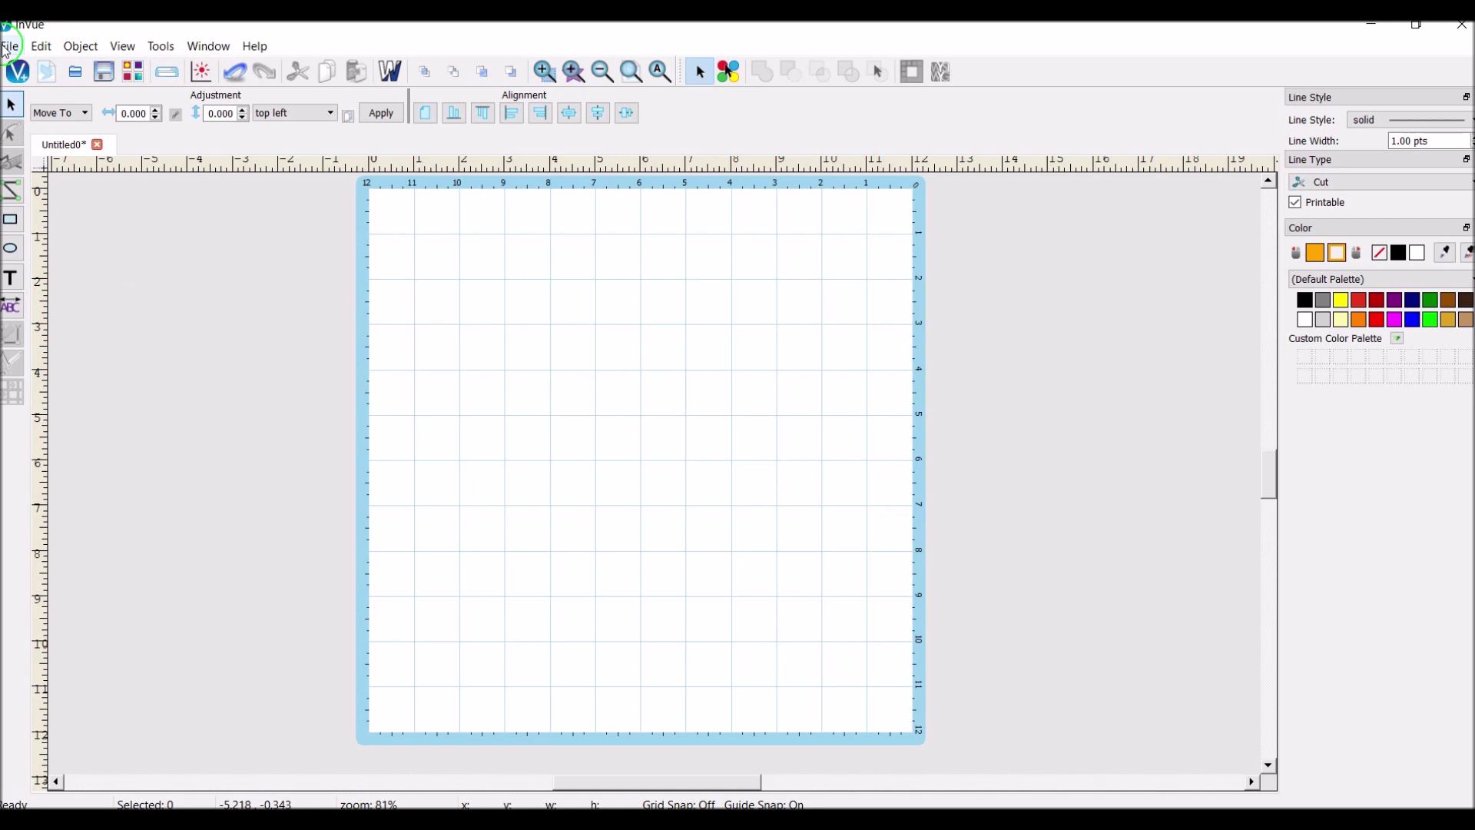
Import PenguinHTV.svg from the TracingVideoPhotos folder at 90 DPI, ignoring the page size specified in the file.
left_click(8, 48)
mouse_move(46, 257)
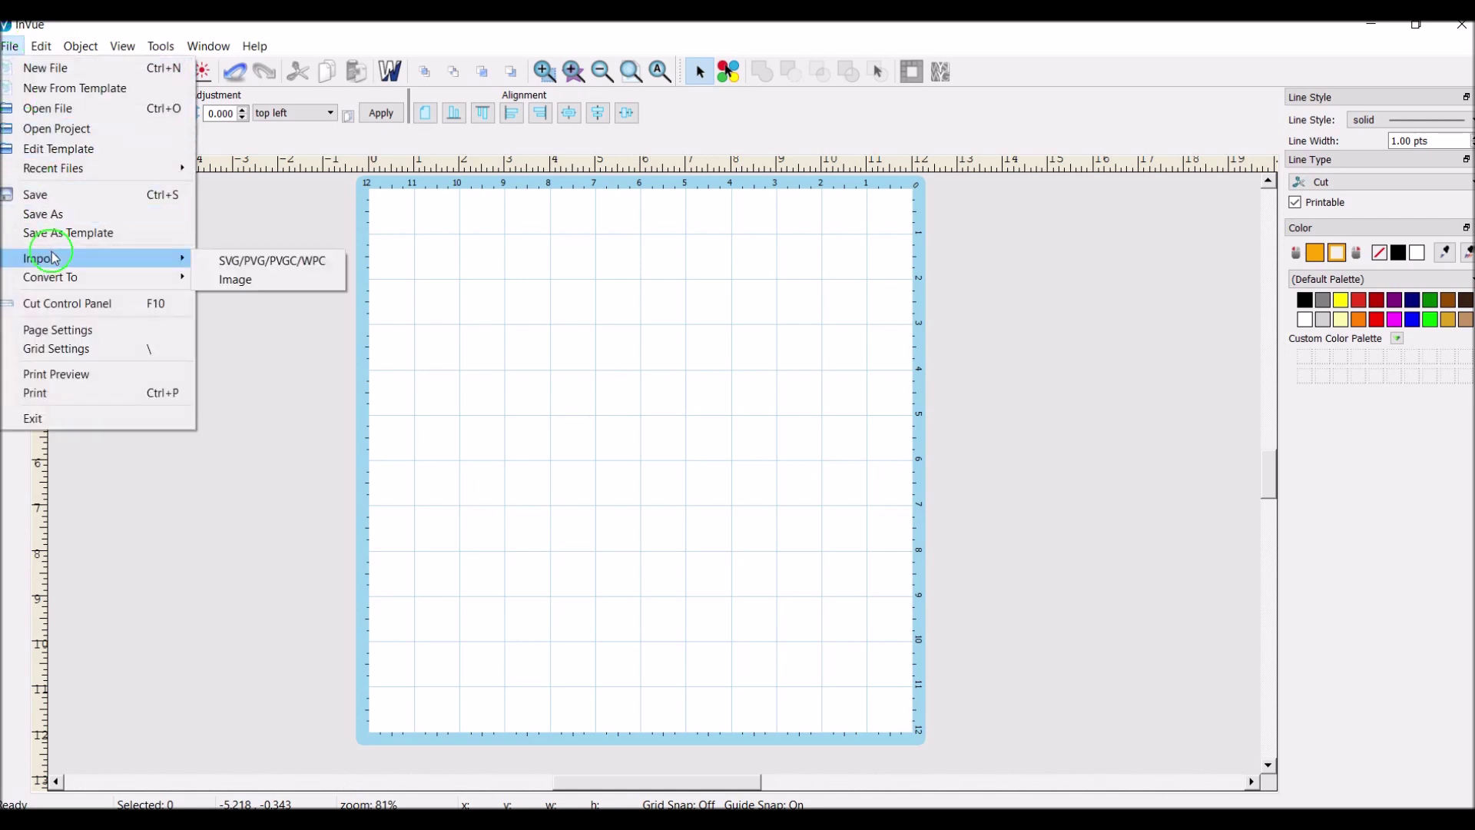
left_click(268, 262)
left_click(236, 244)
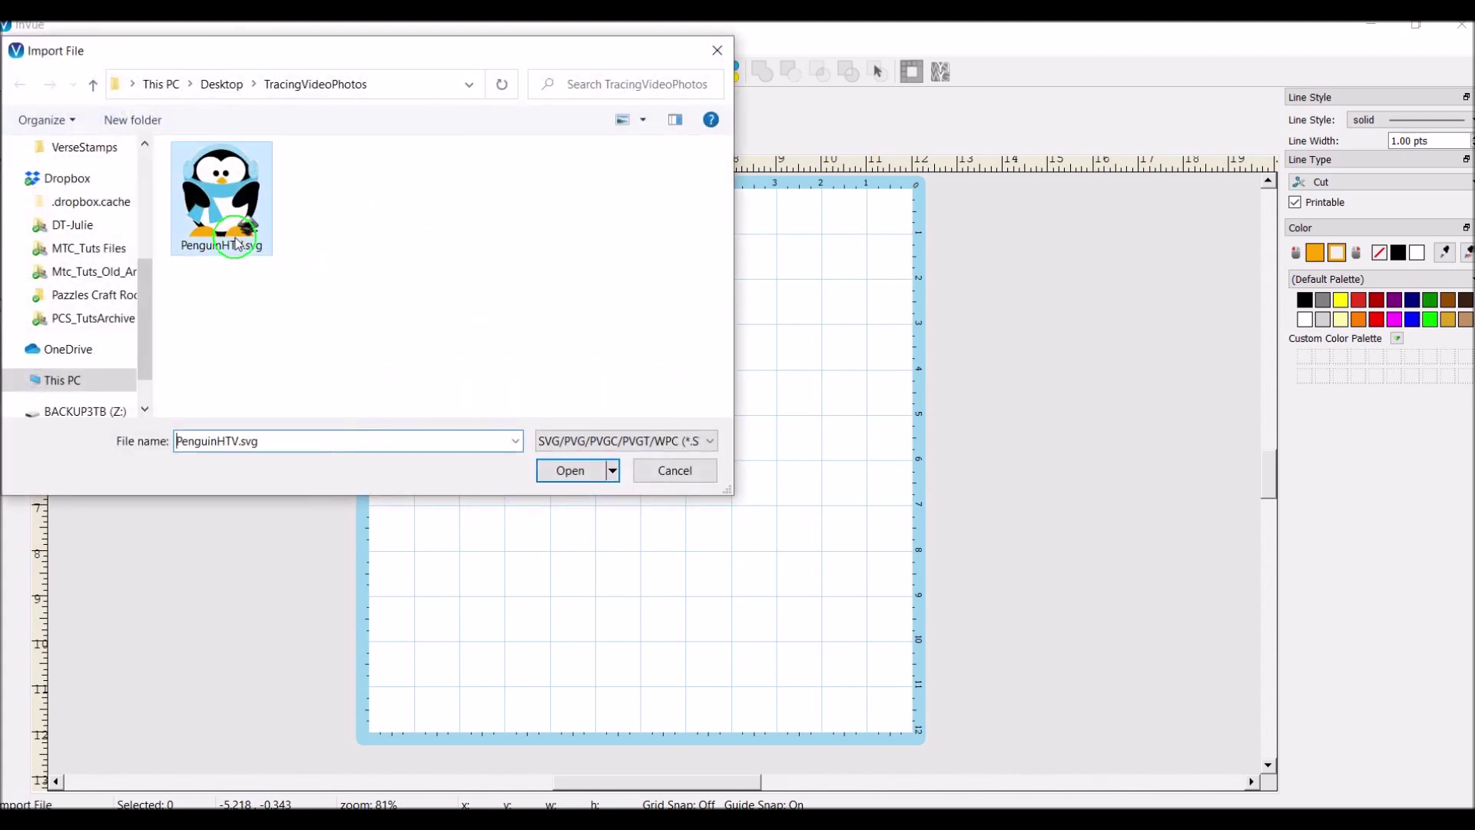
left_click(569, 471)
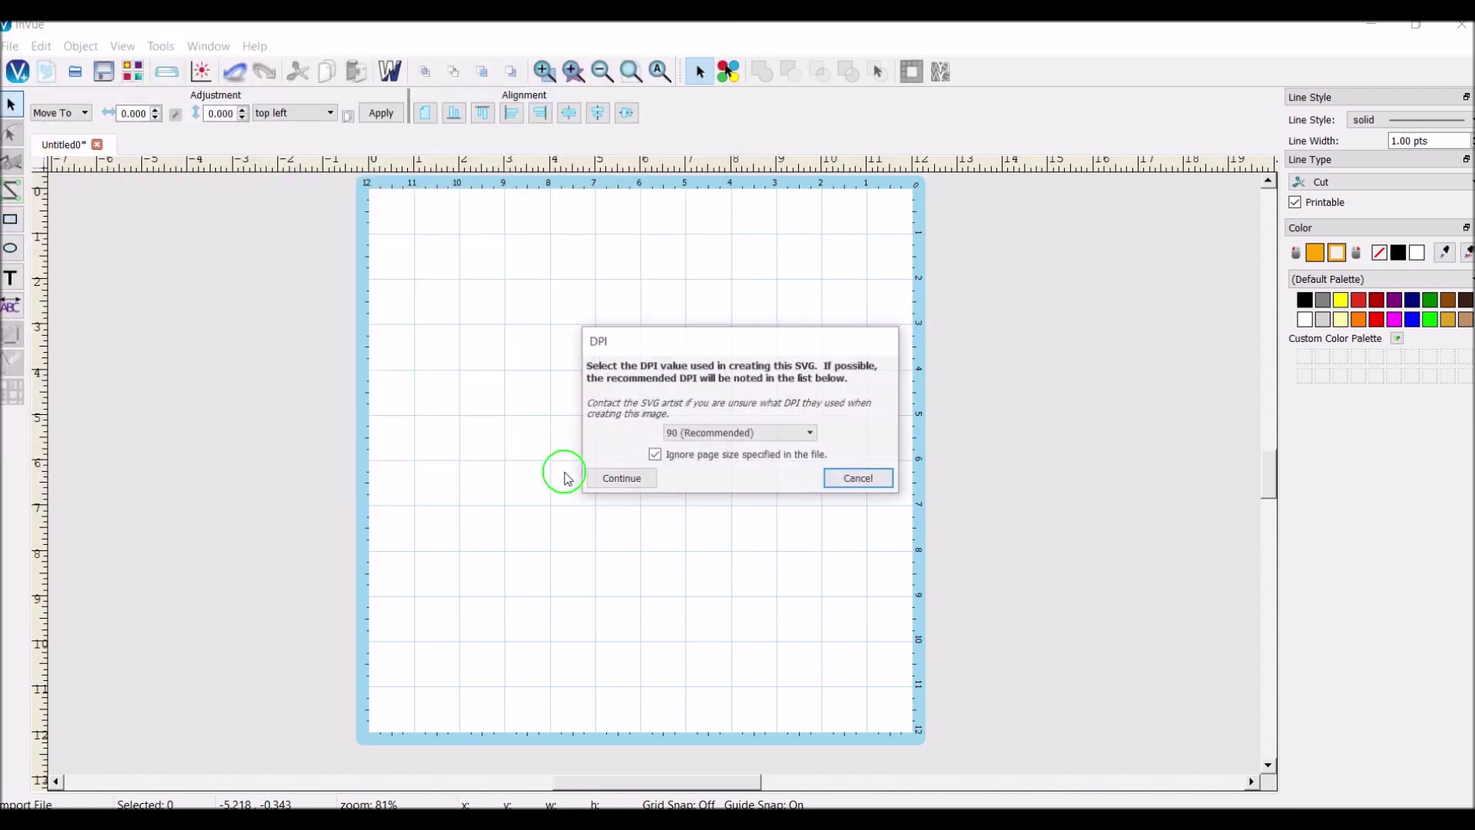
left_click(615, 478)
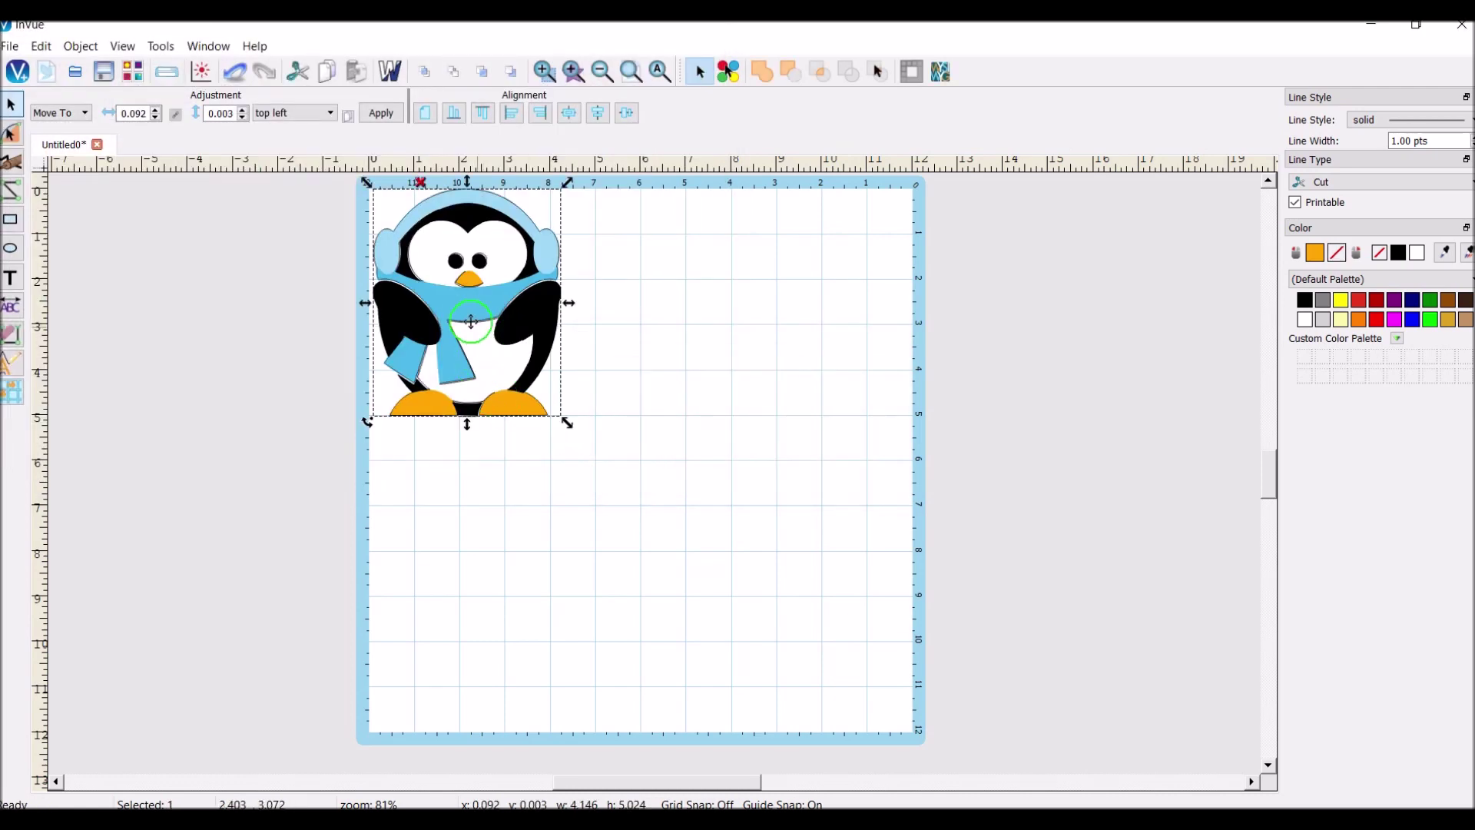
Move the imported penguin to about X 2.22, Y 2.30 on the mat and ungroup it.
left_click_drag(471, 321, 568, 425)
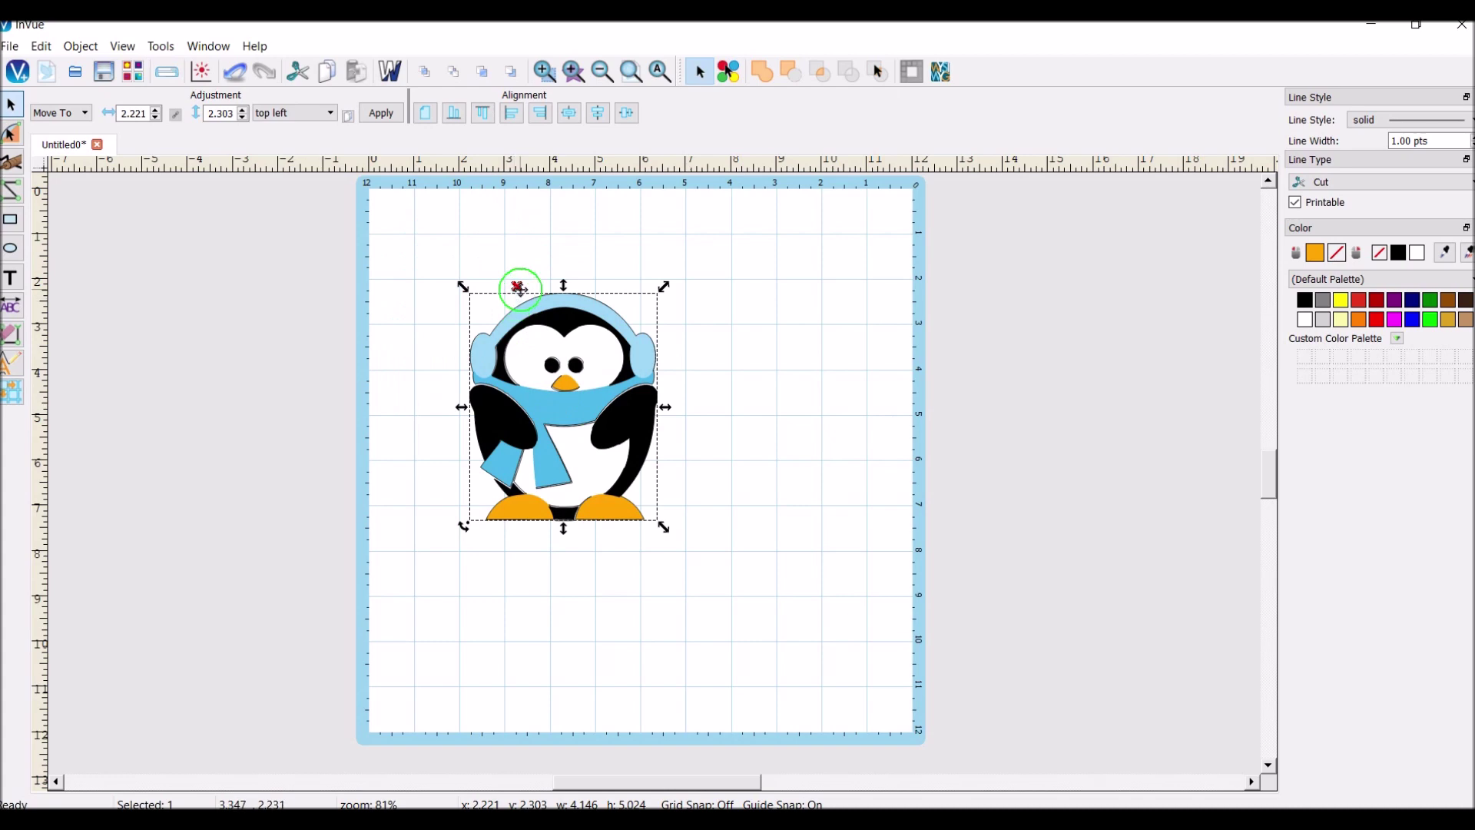
key("ctrl+shift+g")
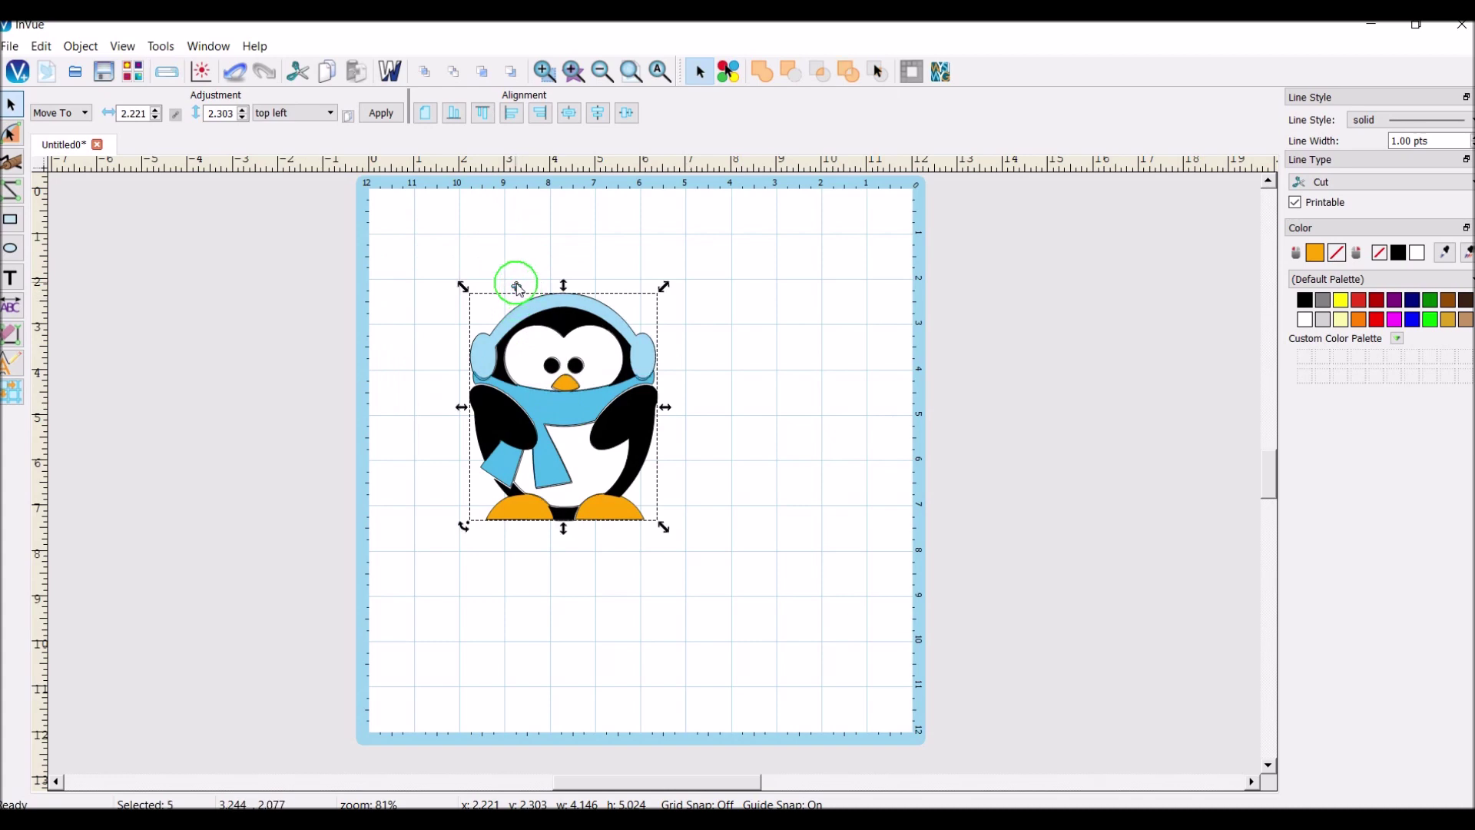
Change the pen color of all the ungrouped penguin shapes to their fill color and deselect them.
right_click(518, 336)
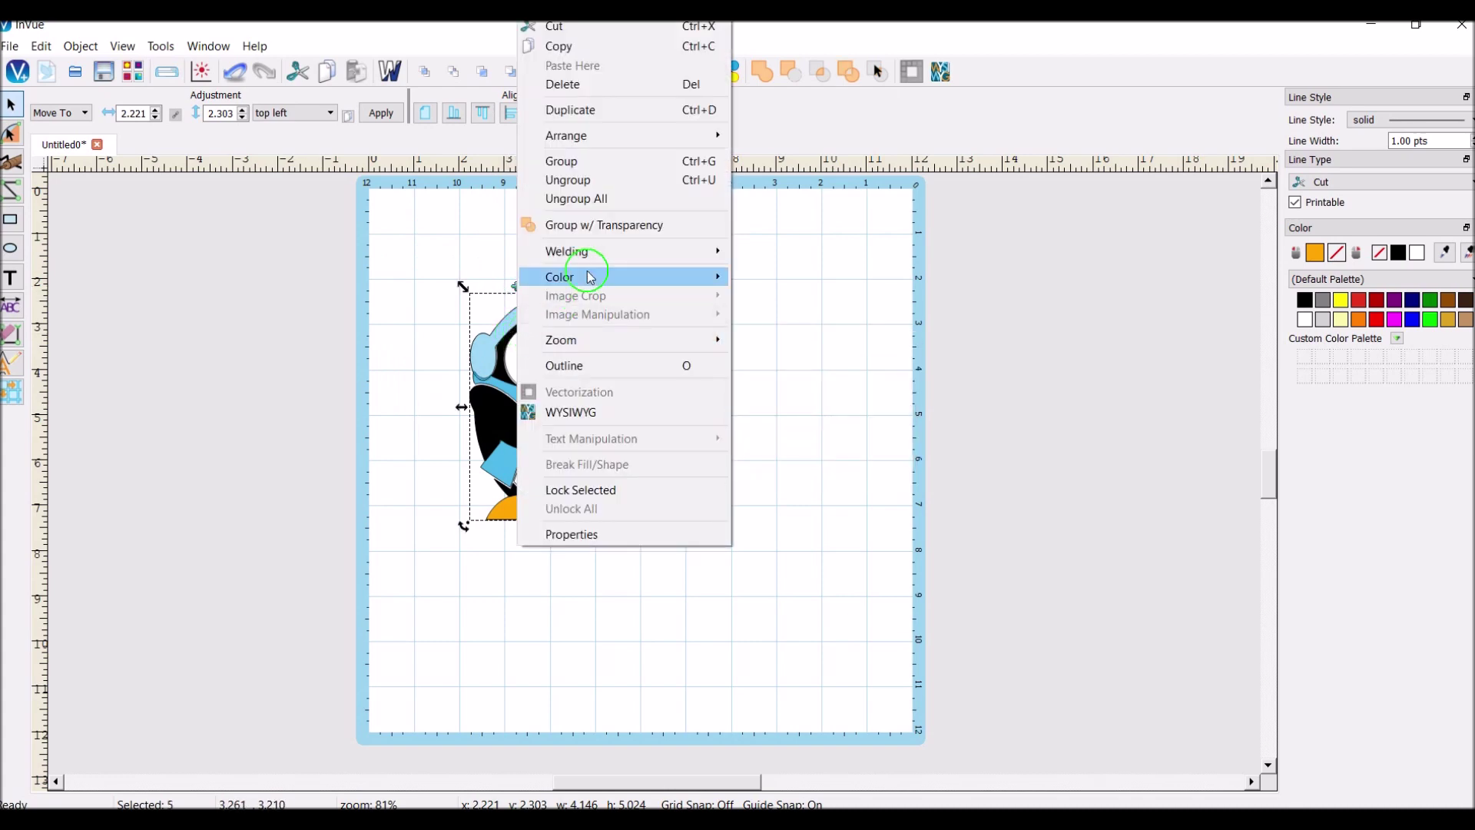
mouse_move(577, 280)
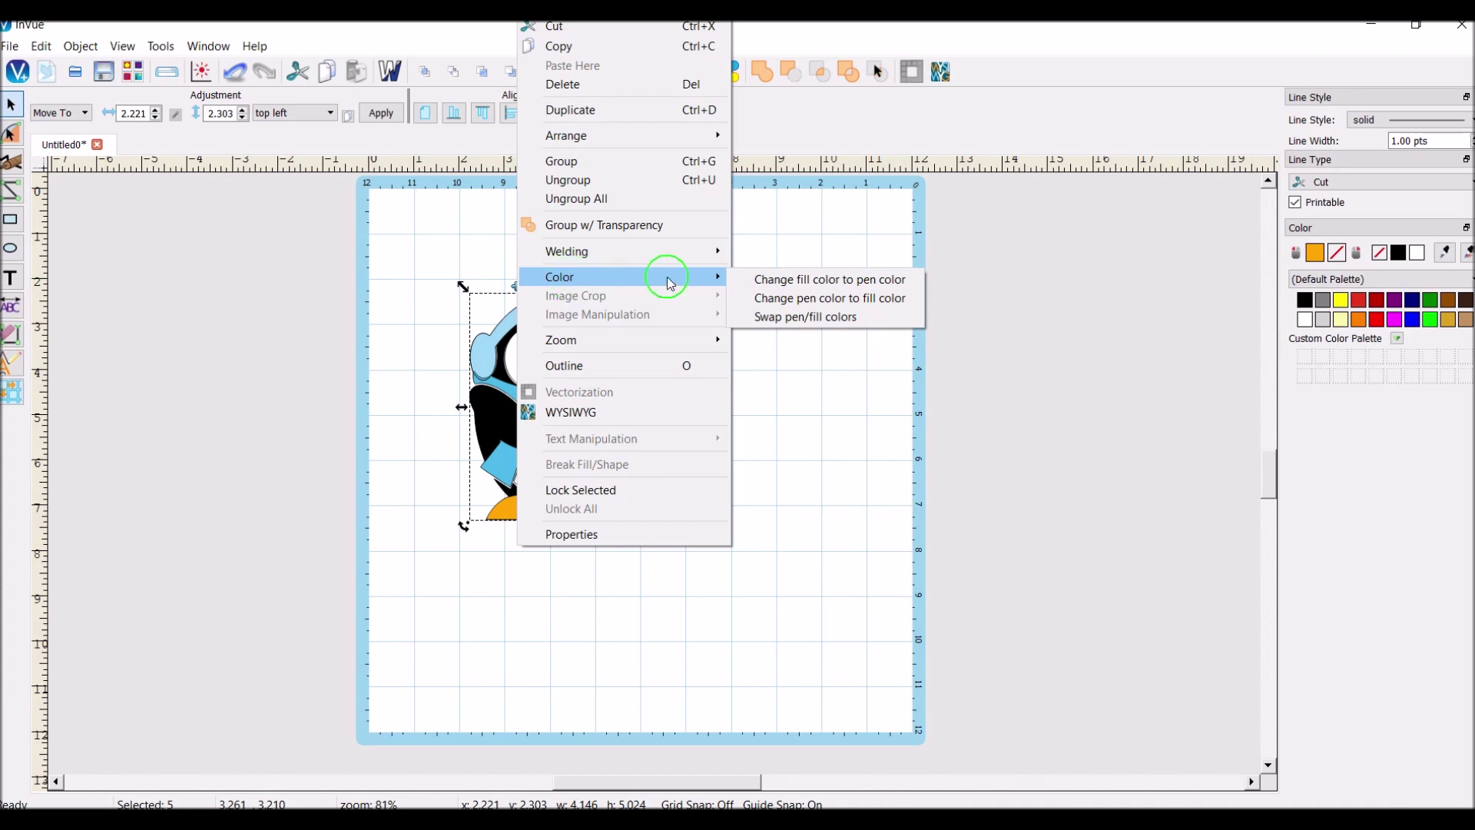
left_click(764, 300)
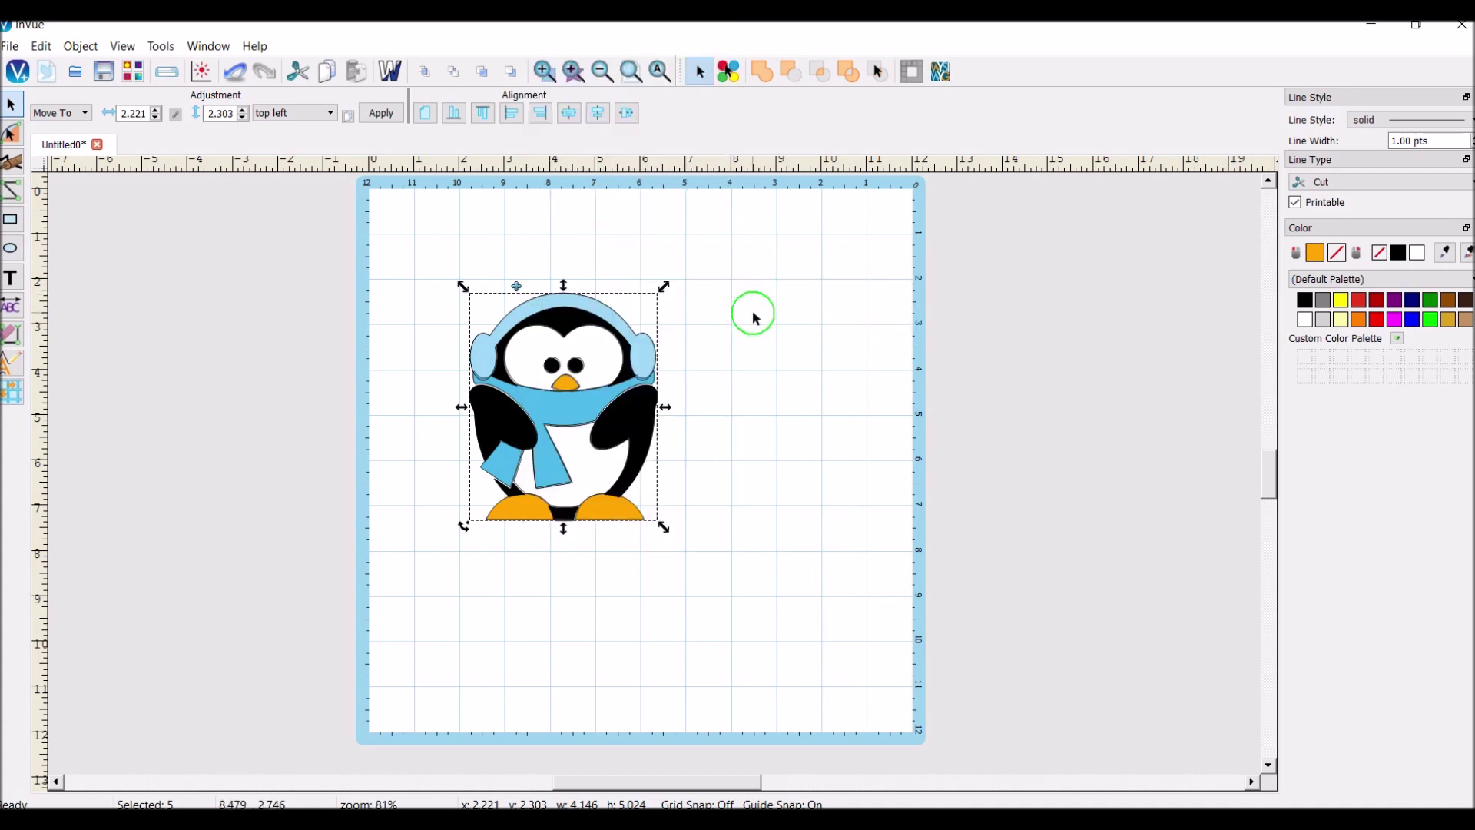
left_click(754, 317)
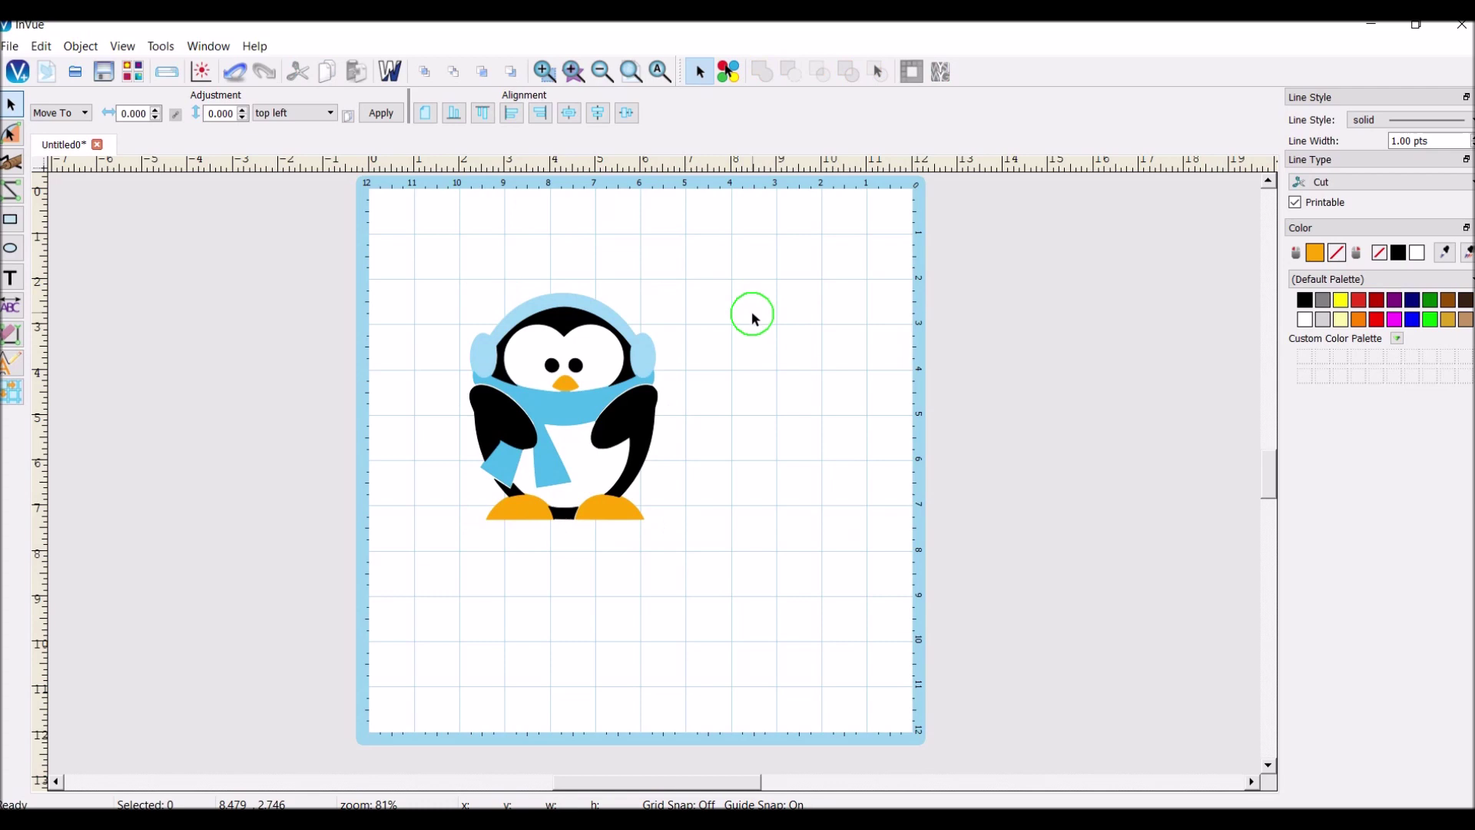
Check the pen and fill colors of the light blue earmuffs and the black body, deselecting each.
left_click(615, 323)
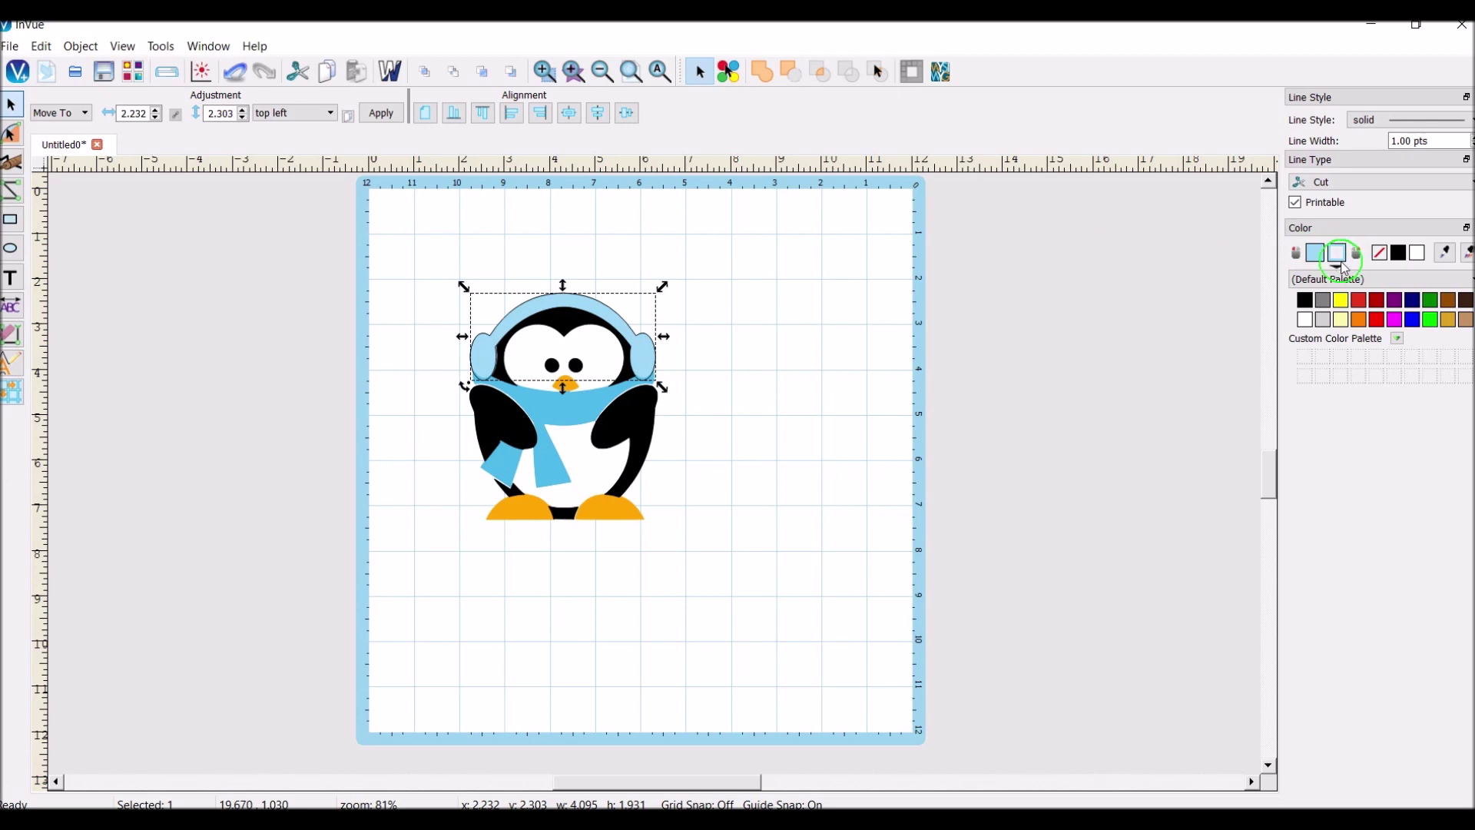
left_click(768, 349)
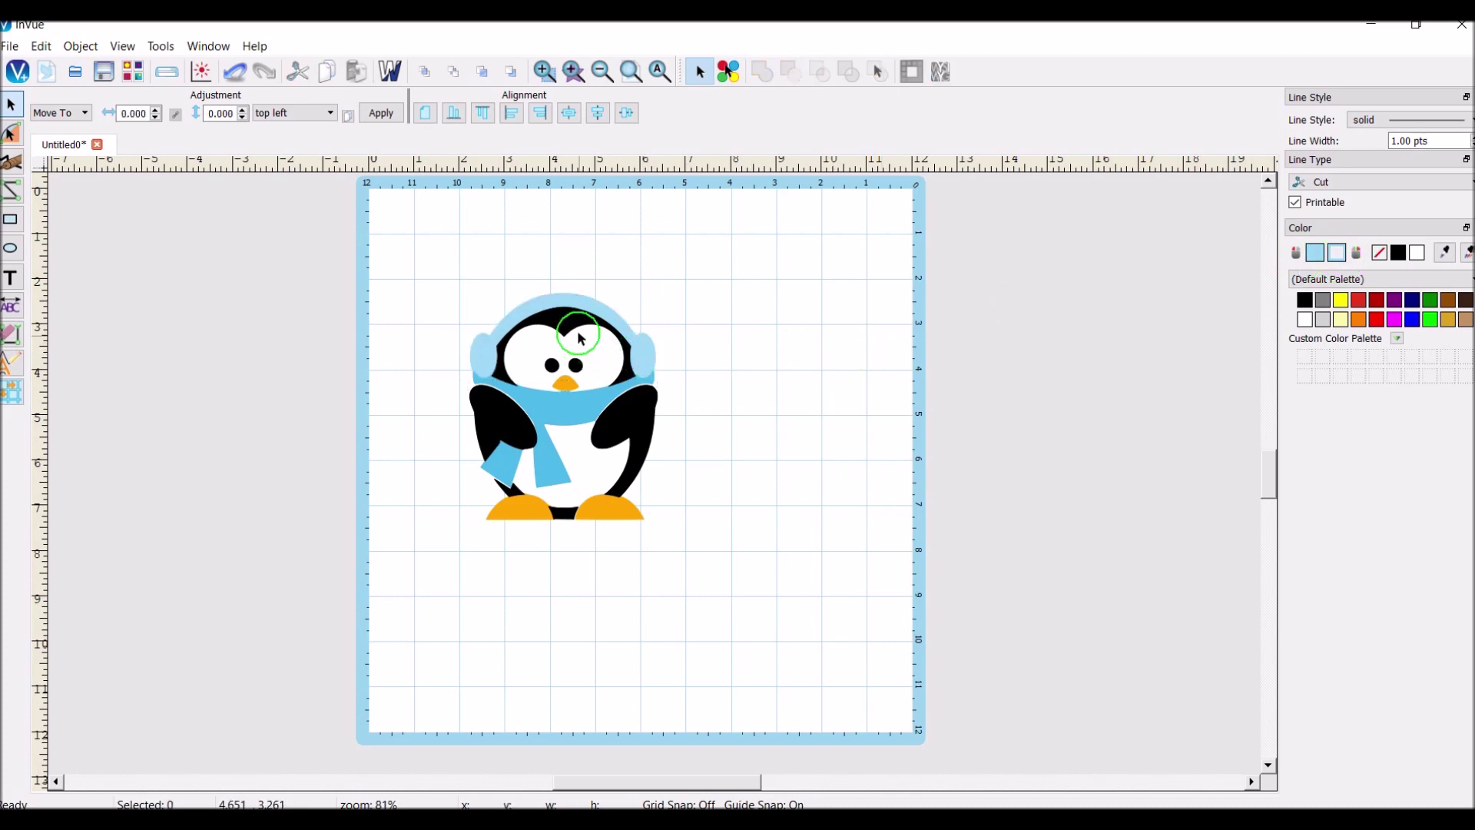
left_click(561, 329)
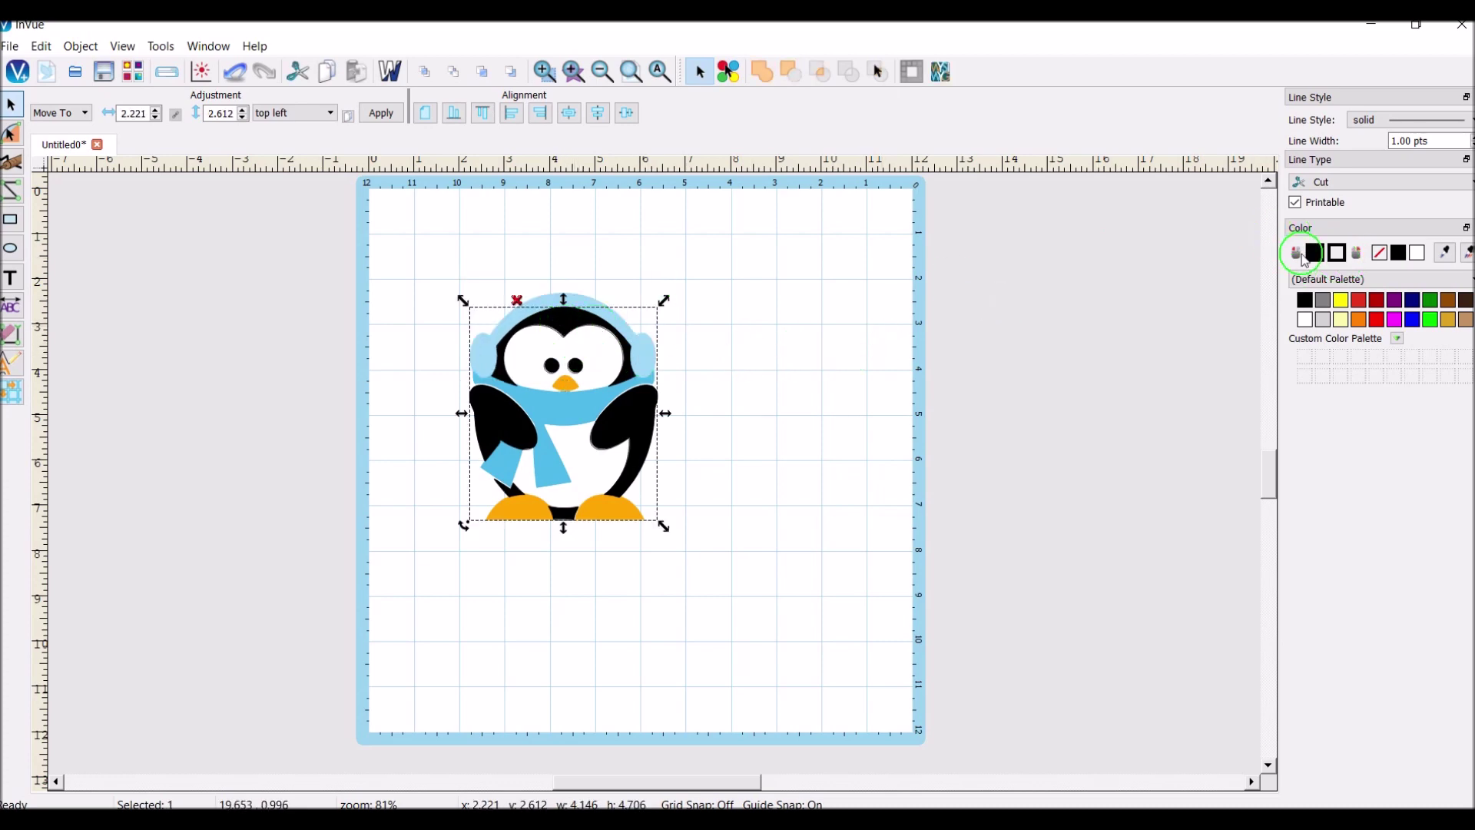
left_click(744, 388)
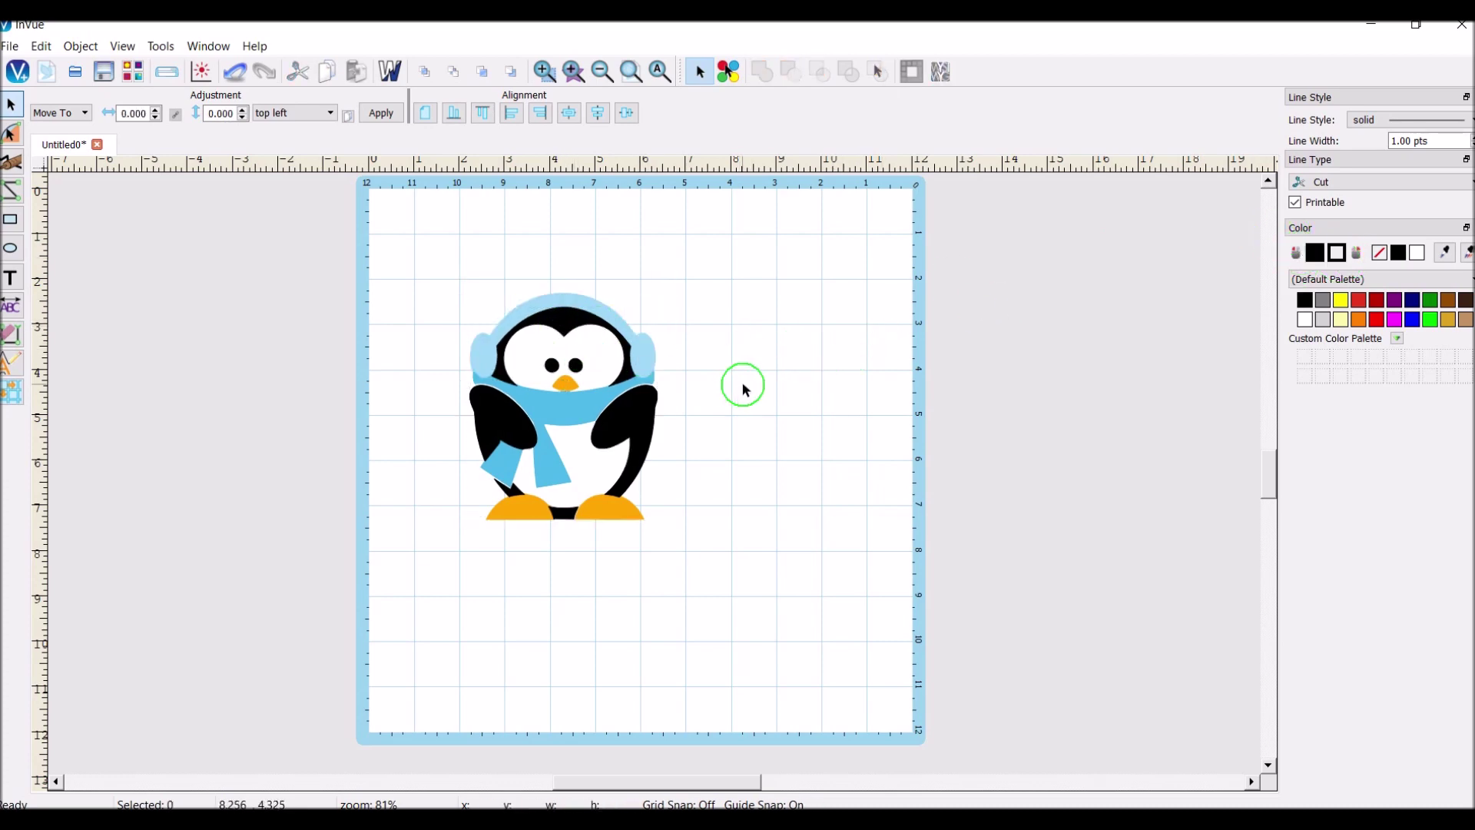
Preview the penguin's cut lines by color in Cut Control, toggling the black, orange and blue filters, and return to design mode.
left_click(170, 74)
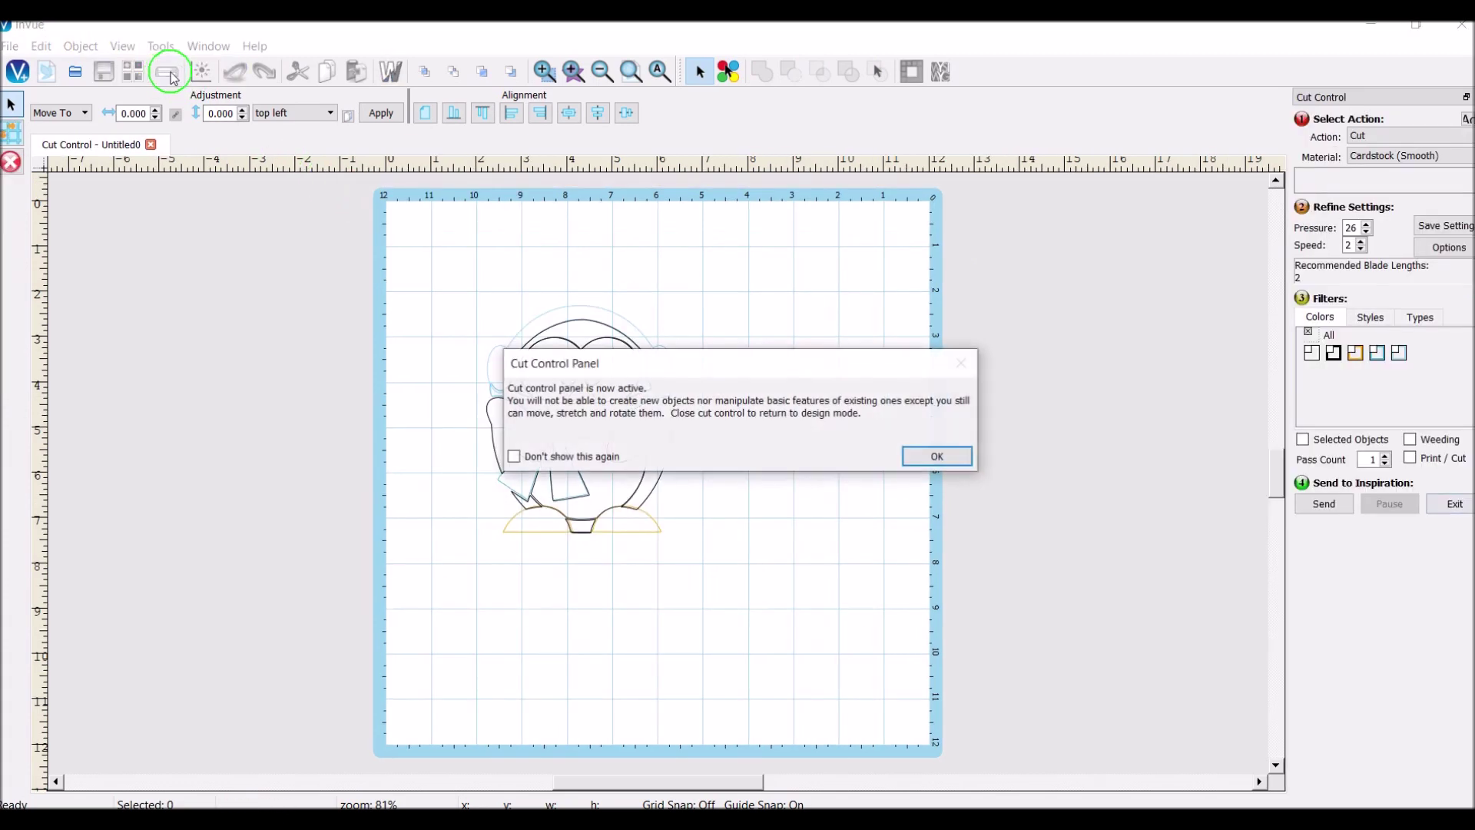
left_click(927, 459)
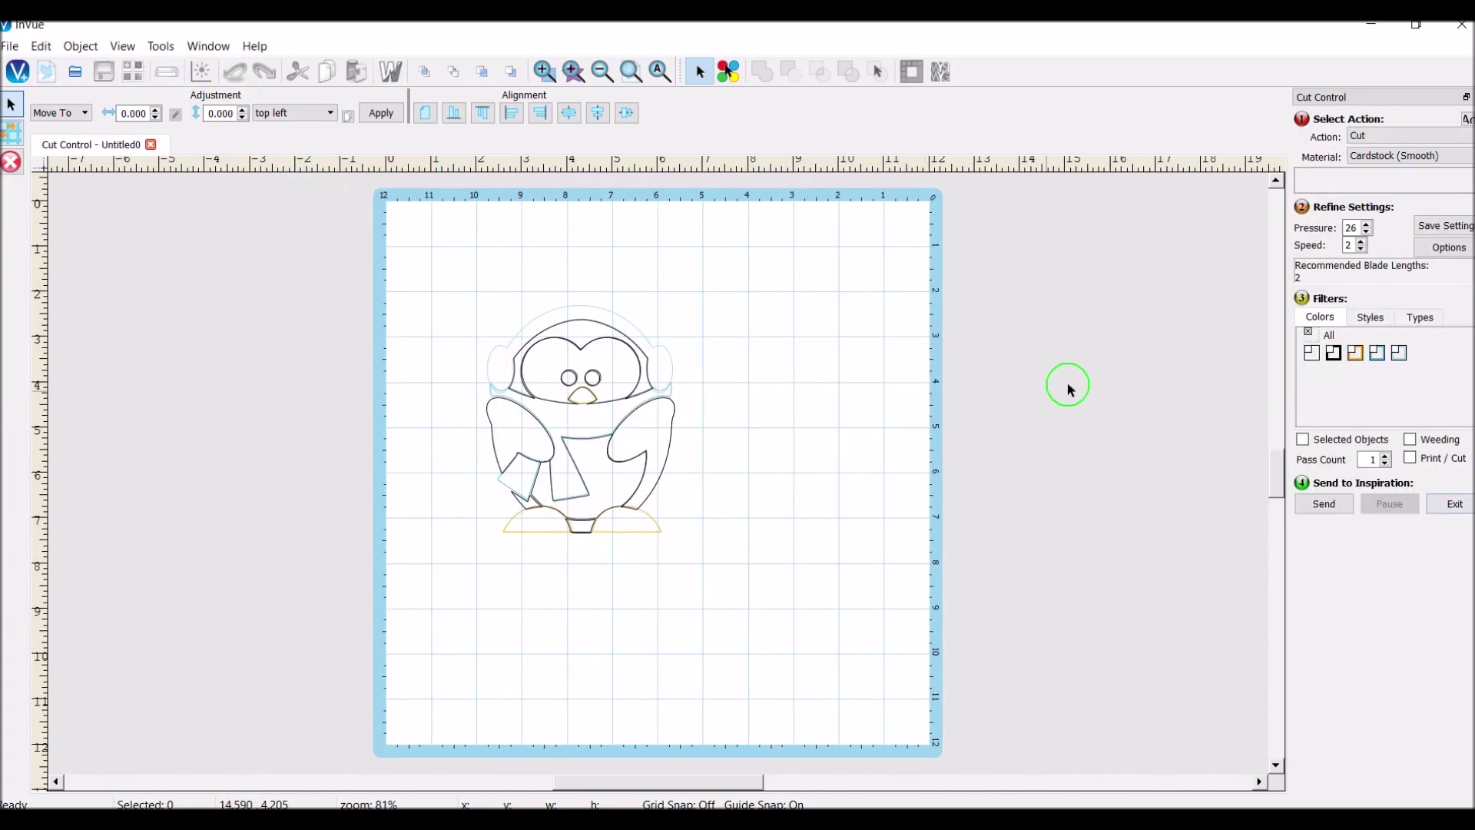
left_click(1334, 355)
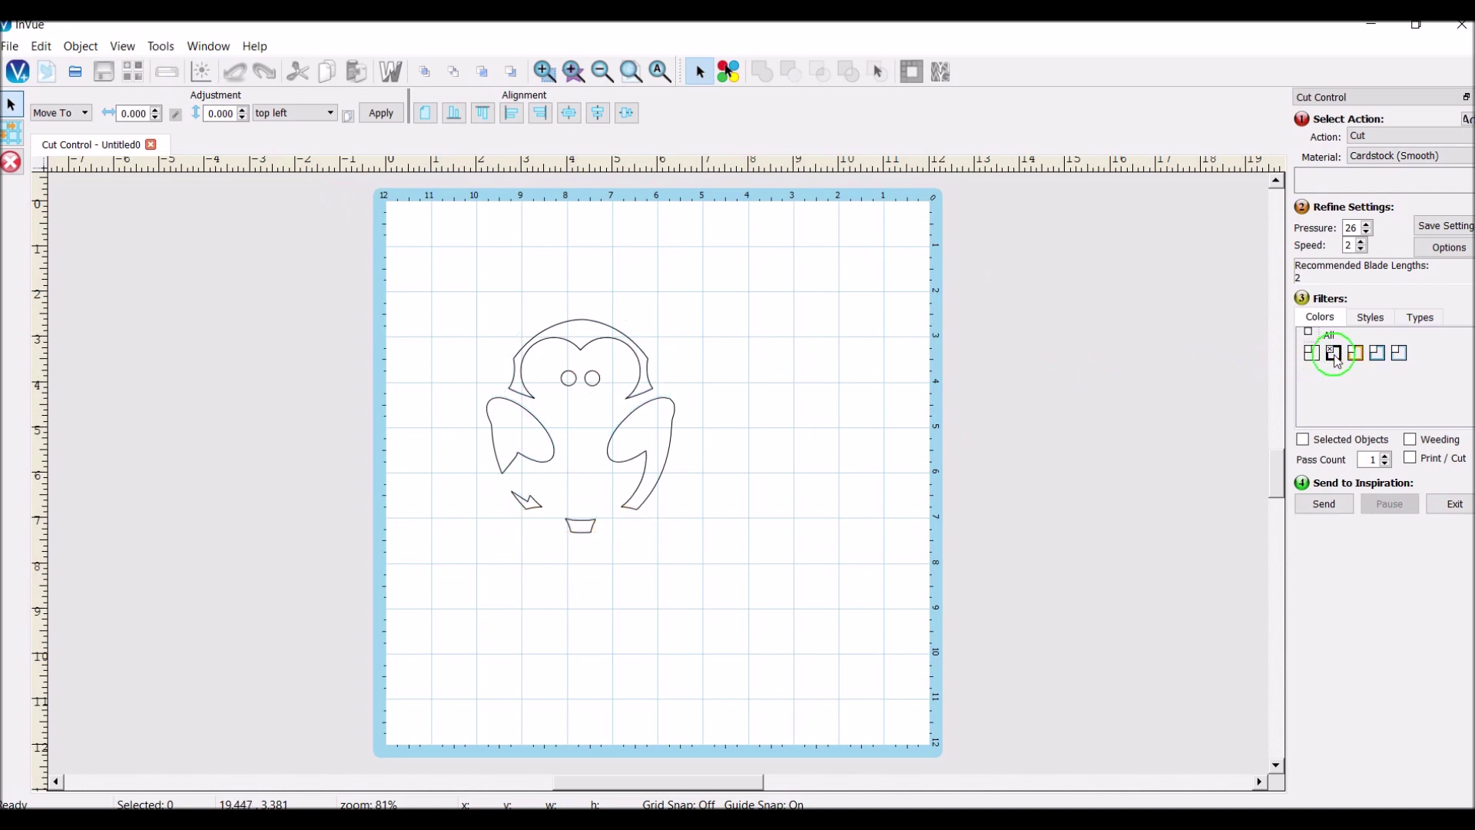
left_click(1355, 355)
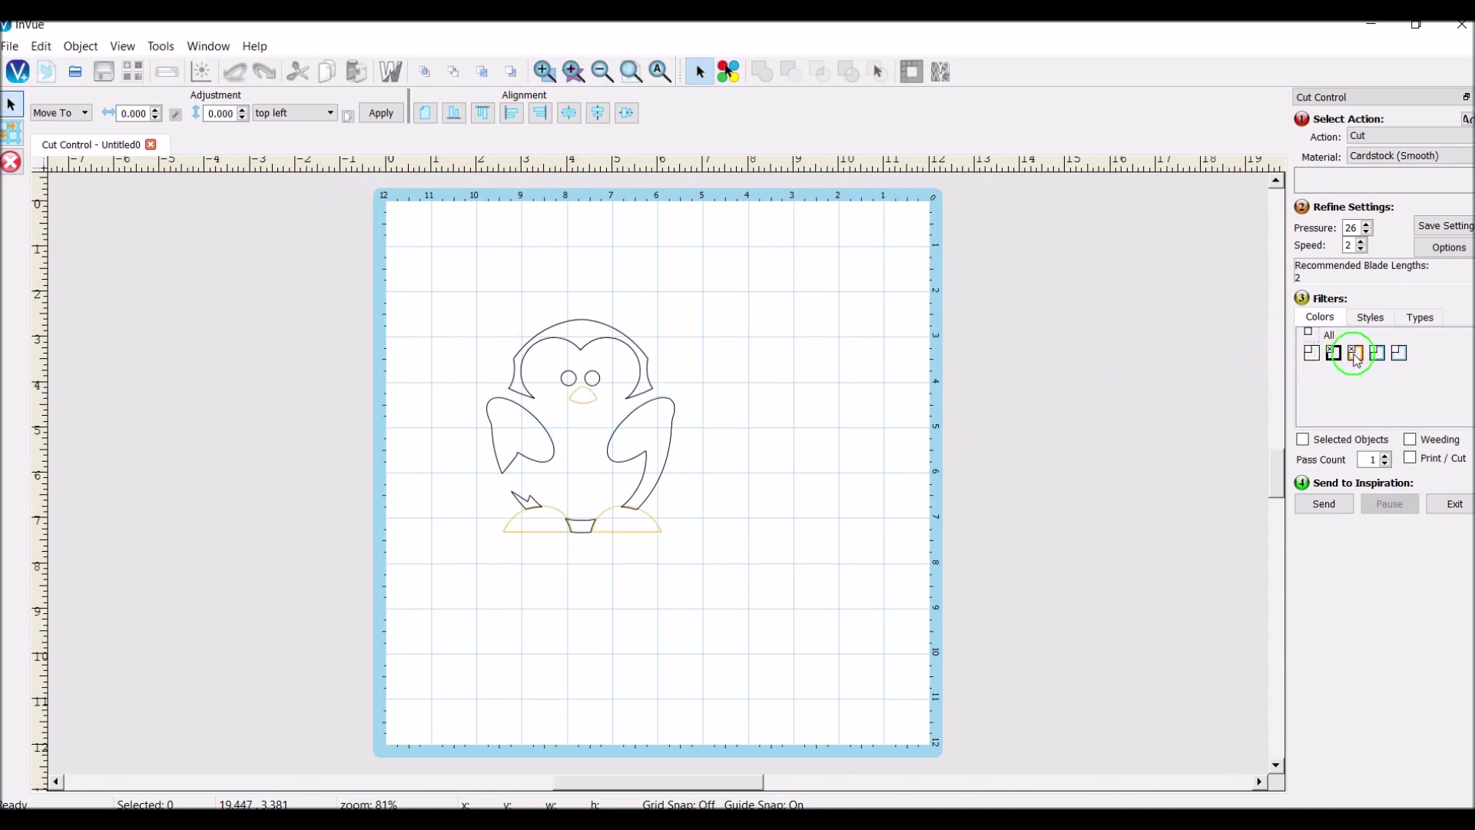
left_click(1335, 354)
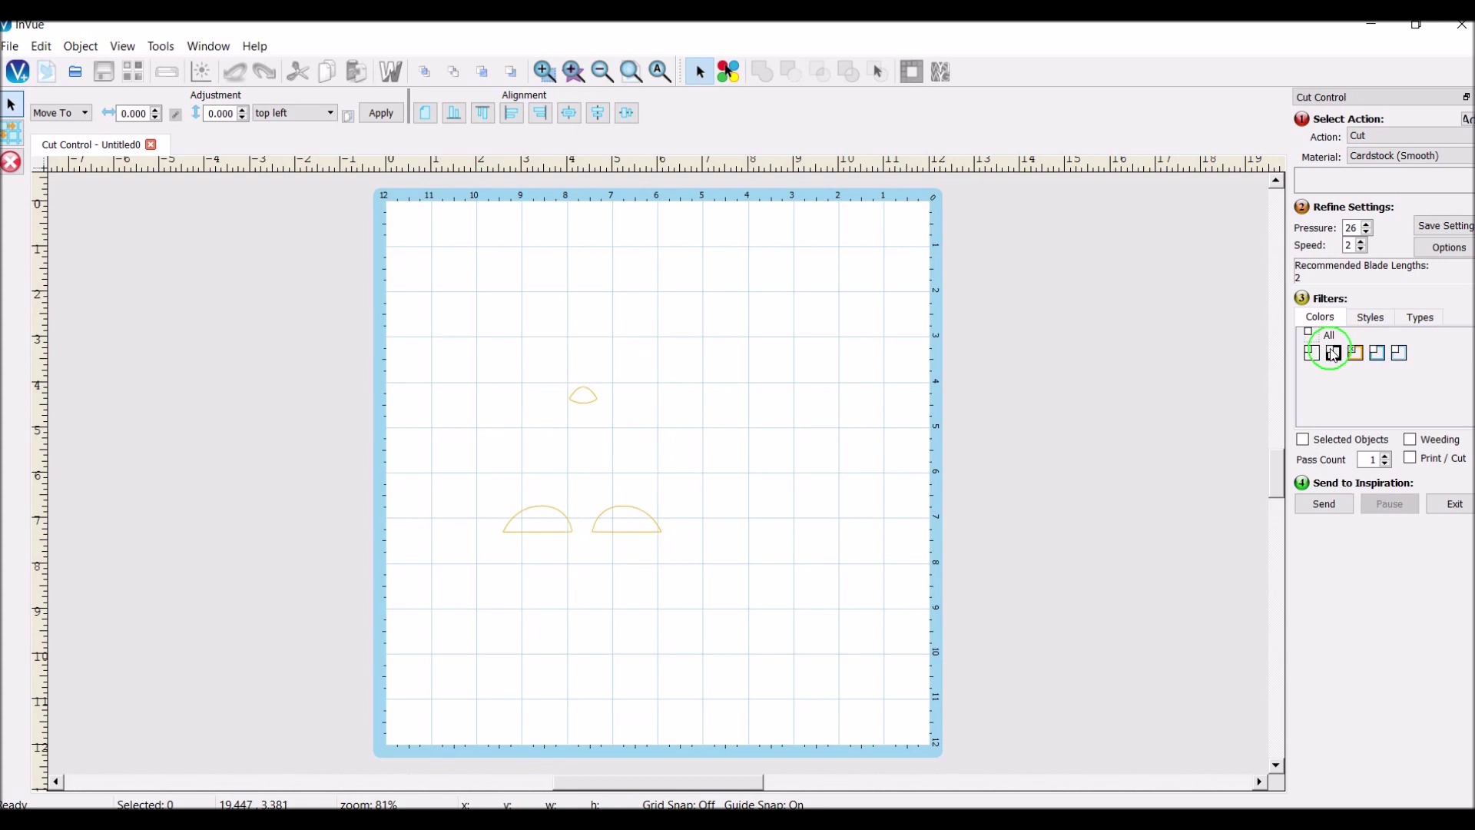
left_click(1377, 354)
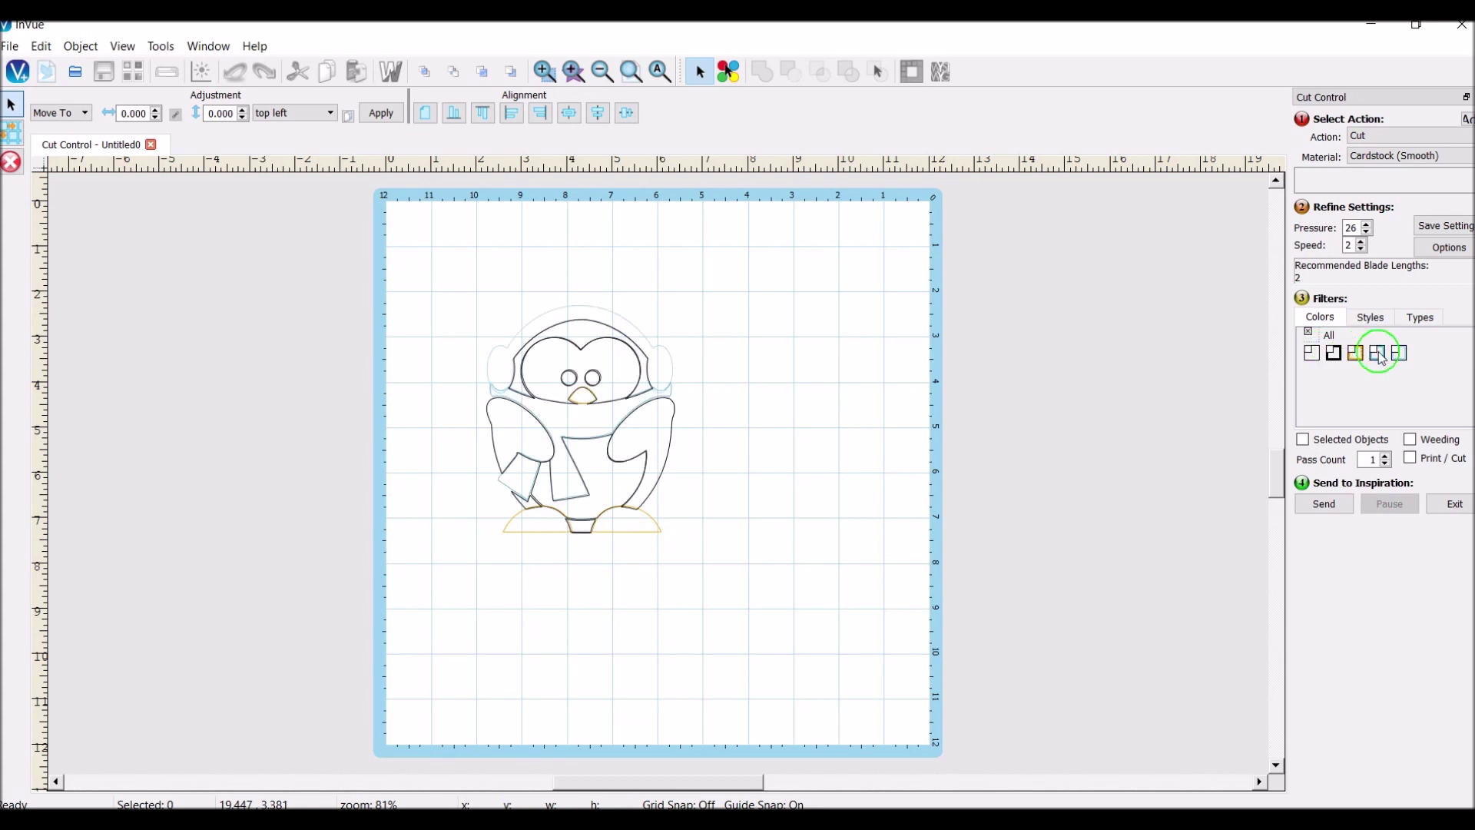
left_click(1398, 353)
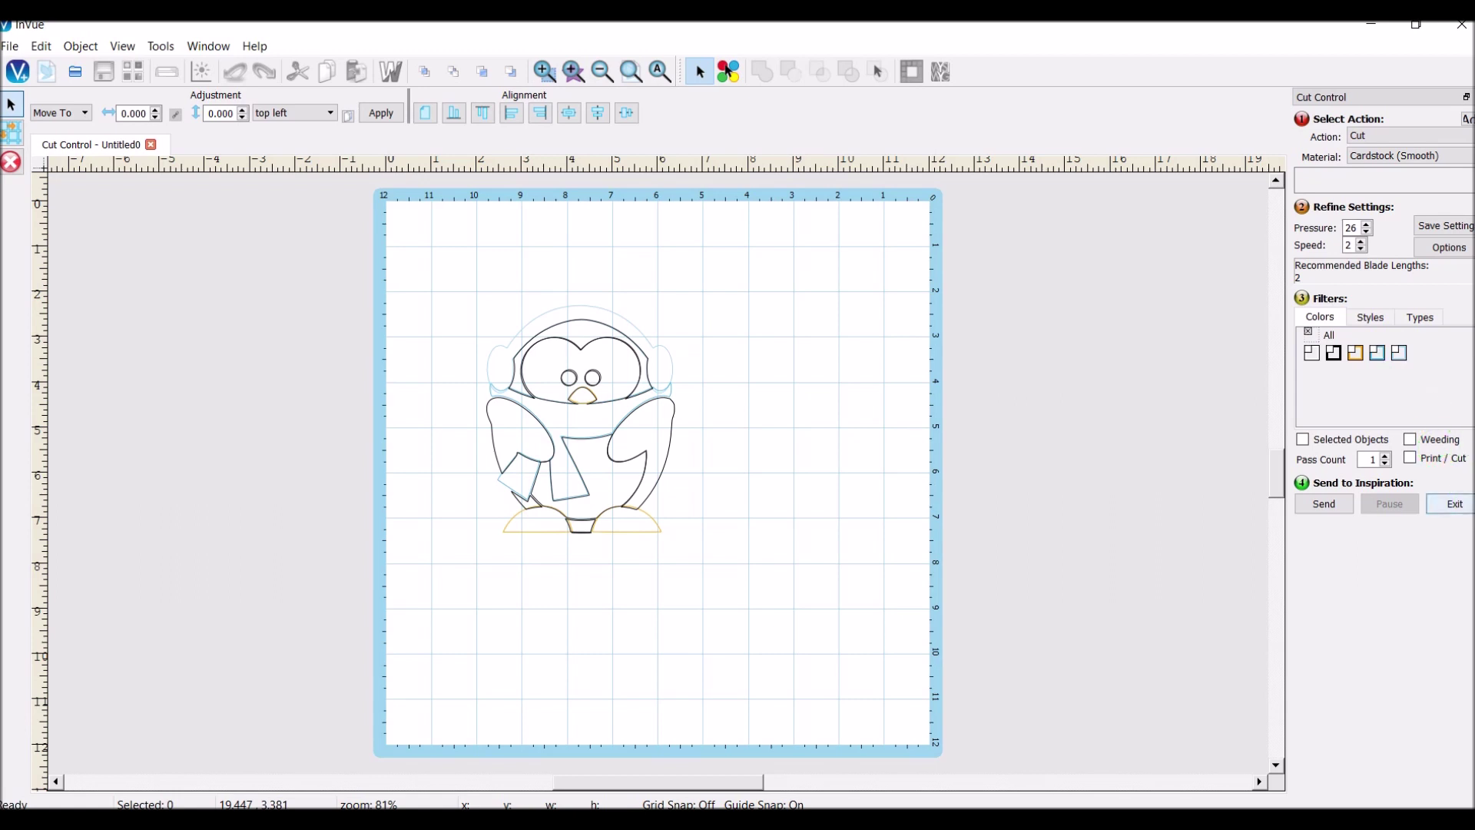
left_click(1454, 505)
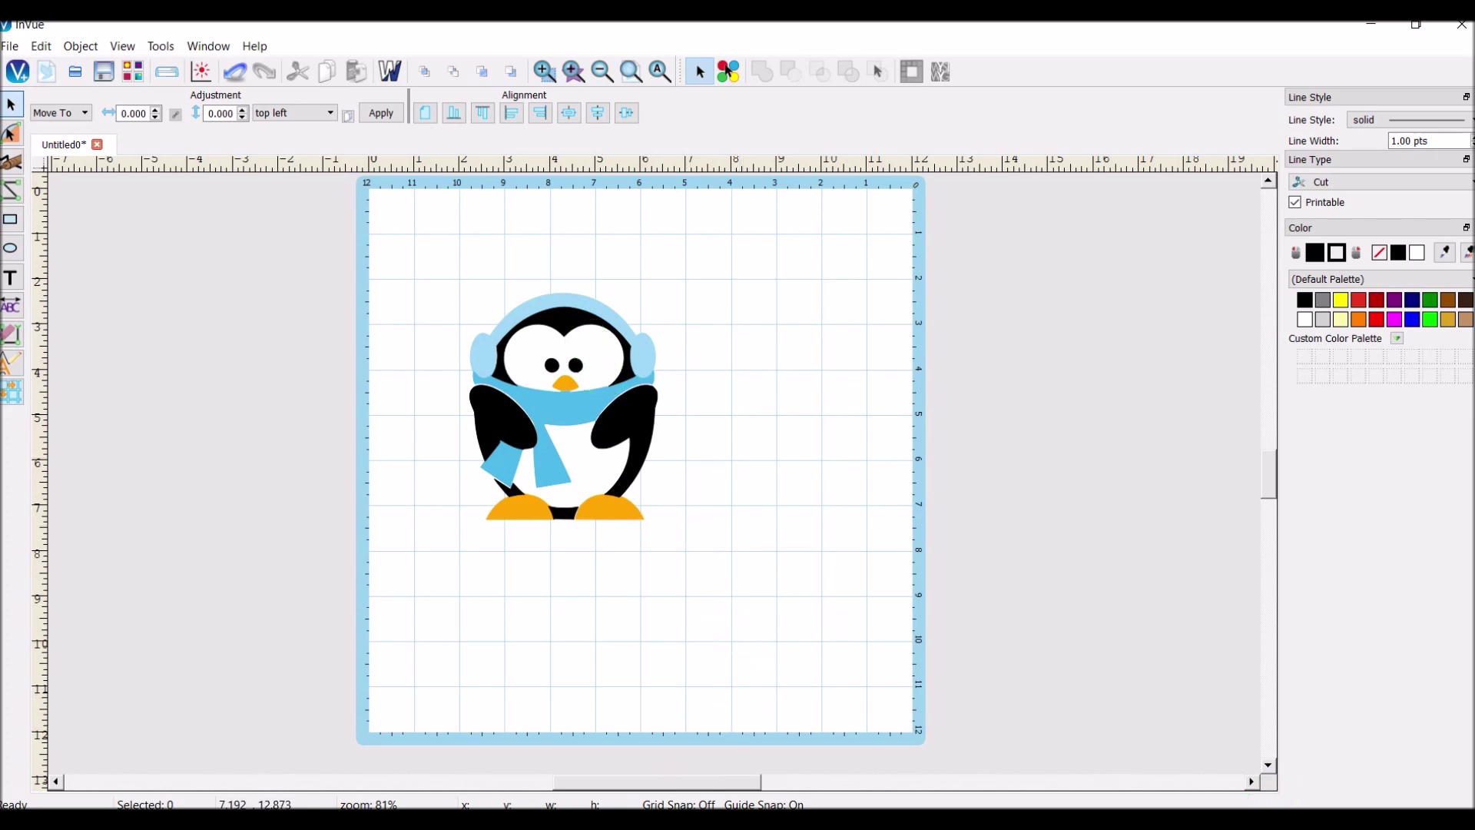
Switch to the MTCProject1 project in Make The Cut! and deselect the lower traced penguin on the mat.
mouse_move(787, 822)
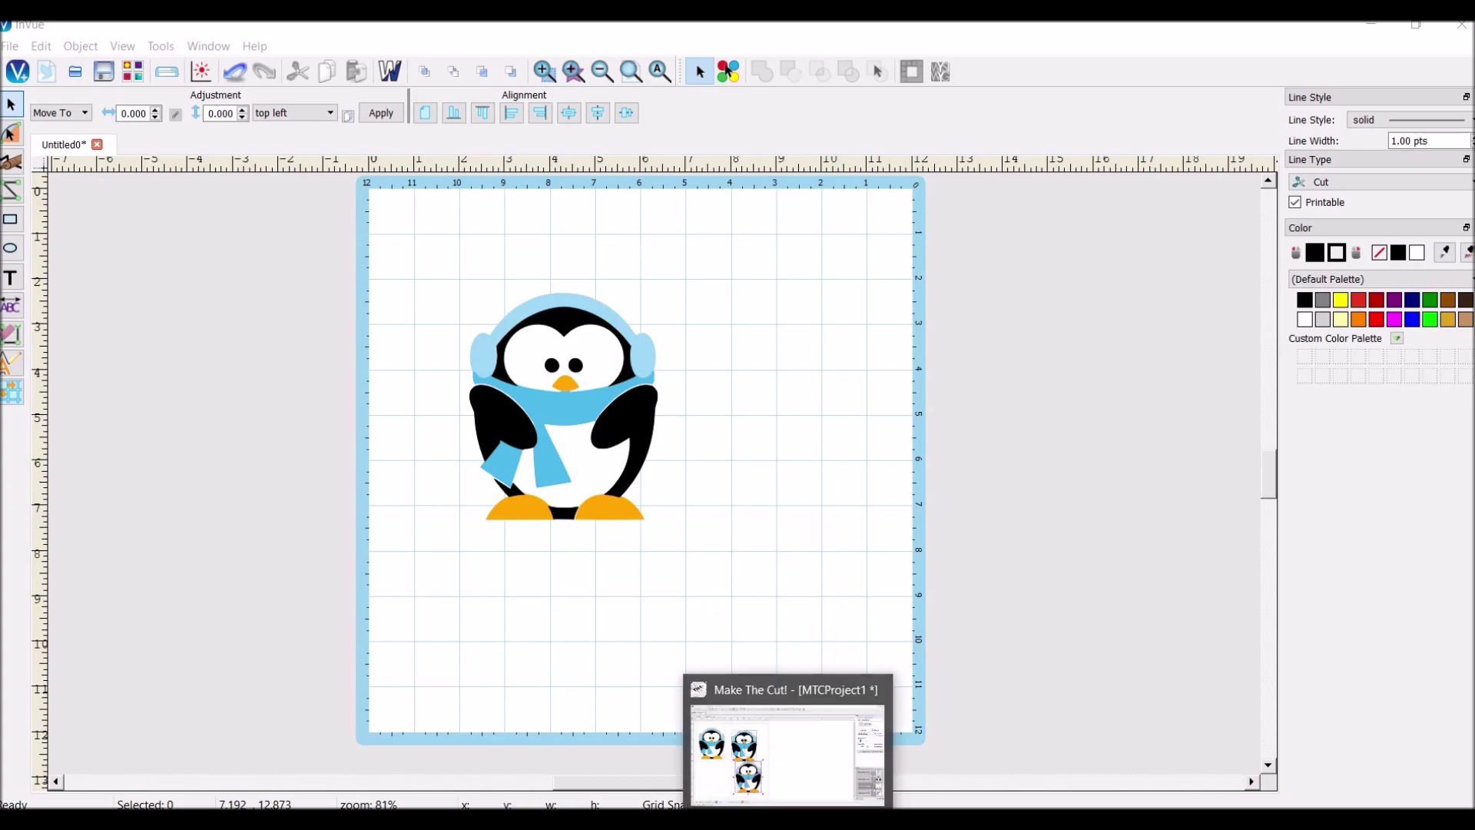
left_click(787, 753)
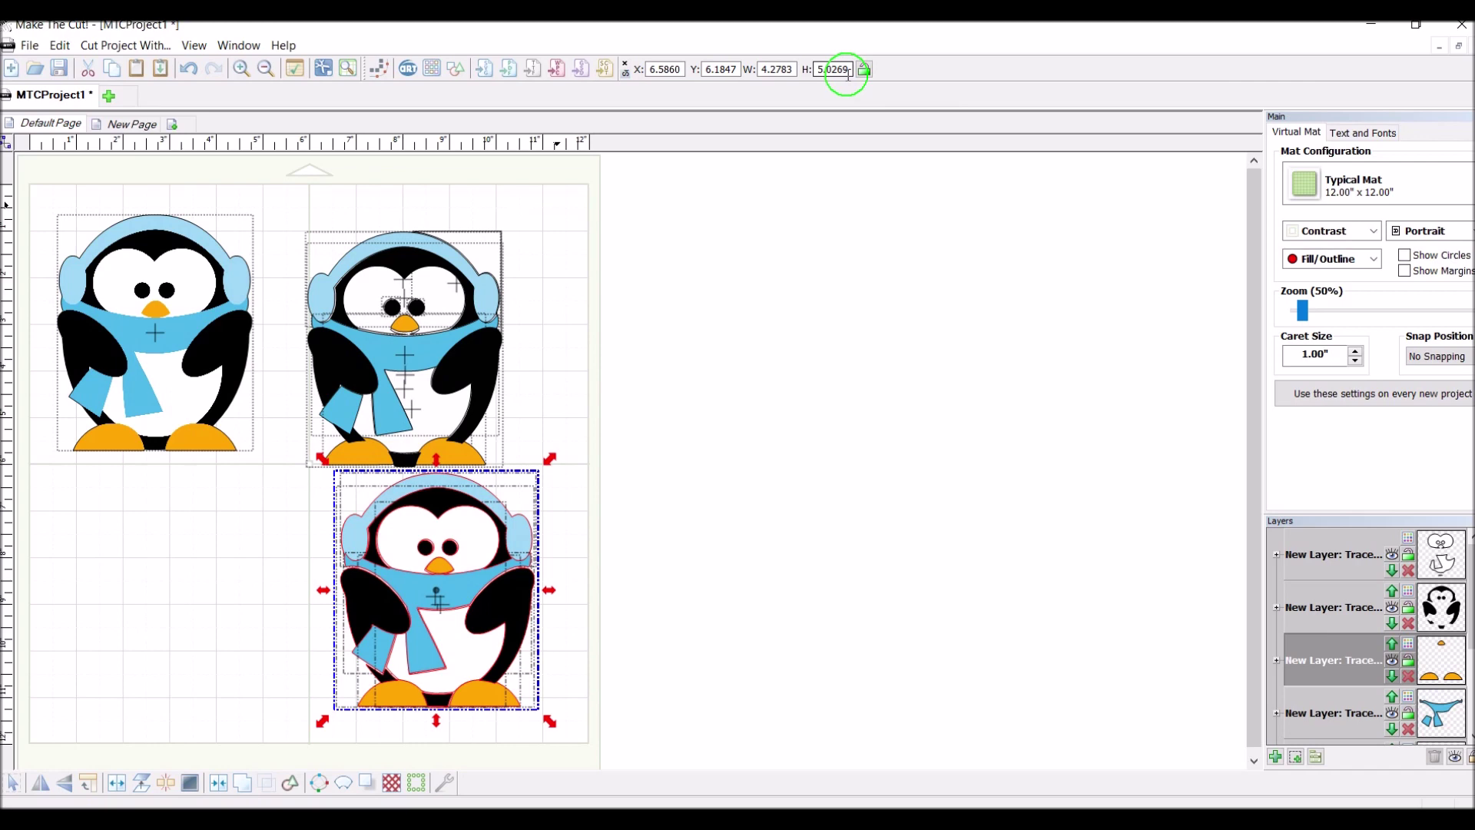
left_click(561, 665)
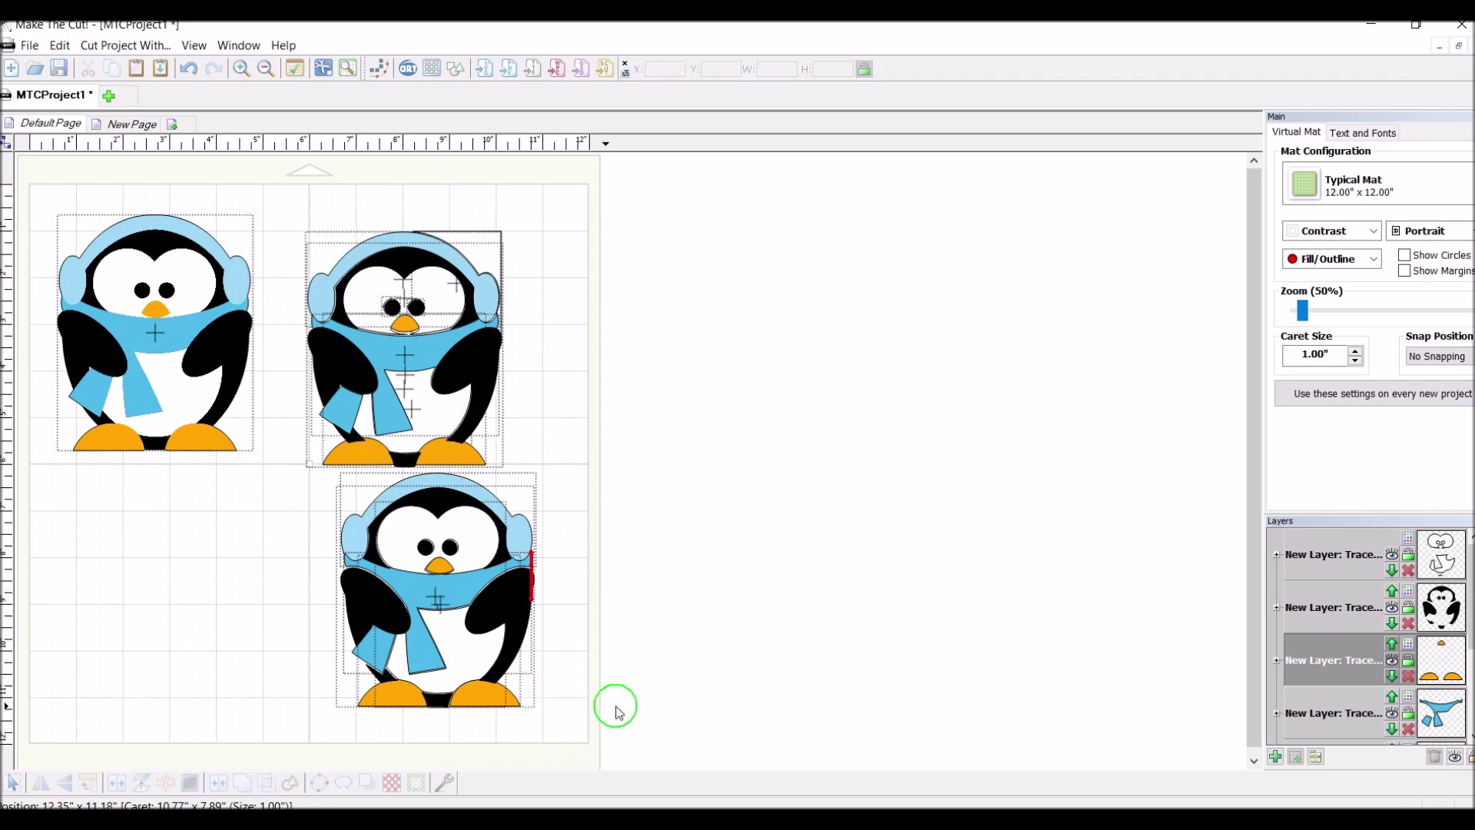
Check the exported PenguinHTV.svg and the source image 2-PenguinsWLandJ1.jpg in the TracingVideoPhotos folder in File Explorer and close the folder.
key("alt+Tab")
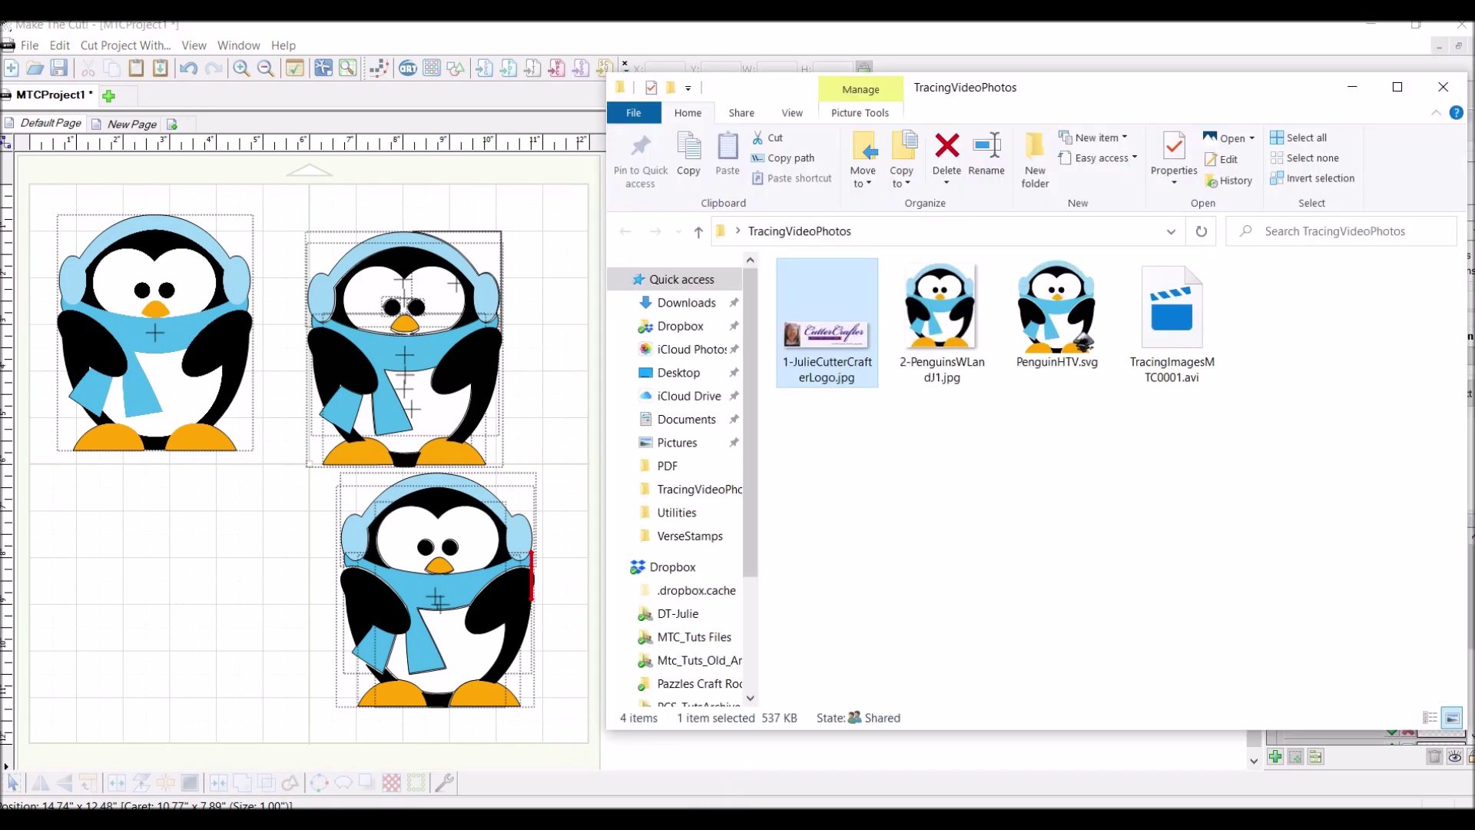
left_click(1079, 342)
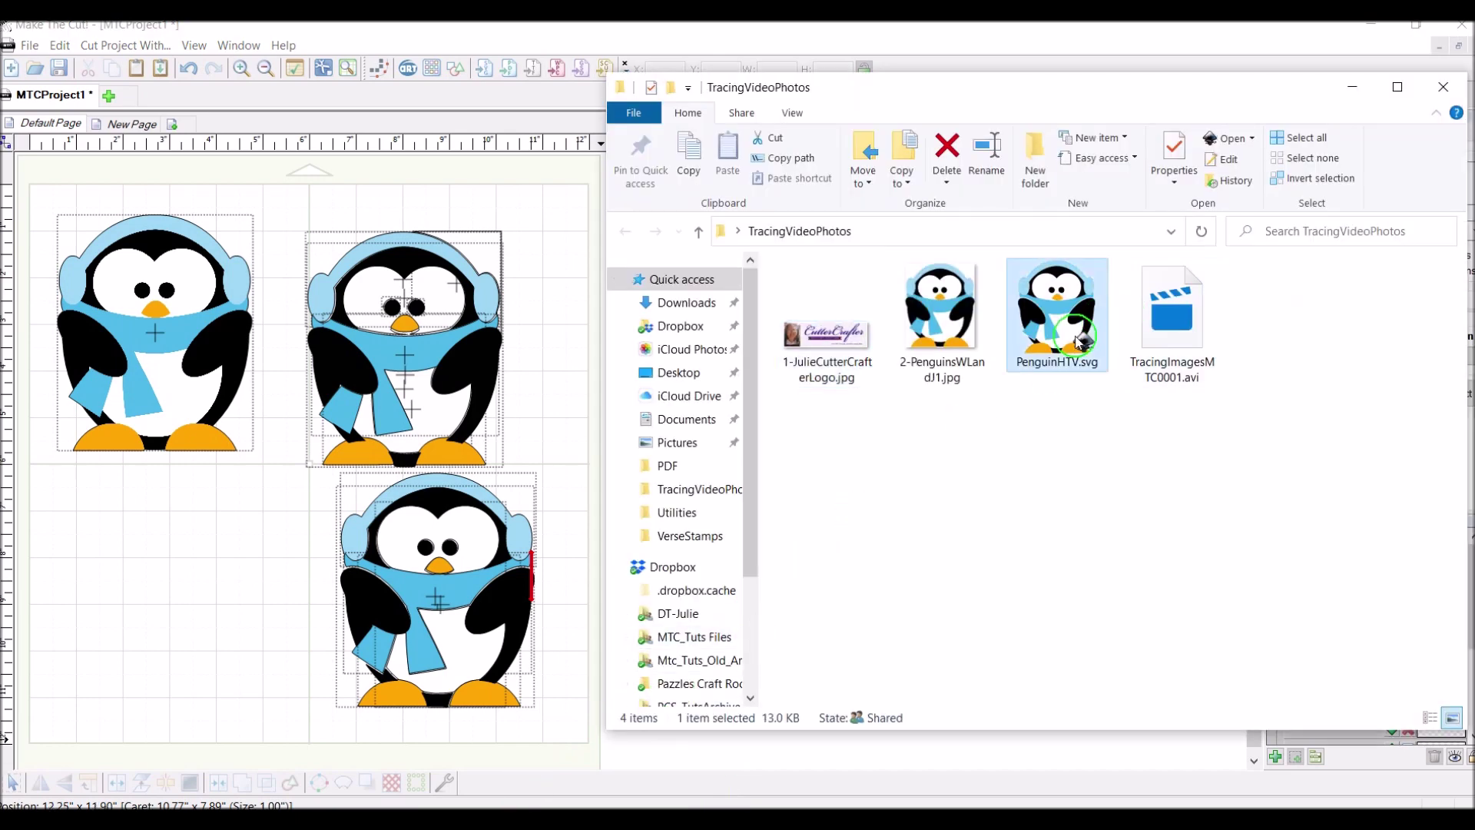
double_click(1056, 361)
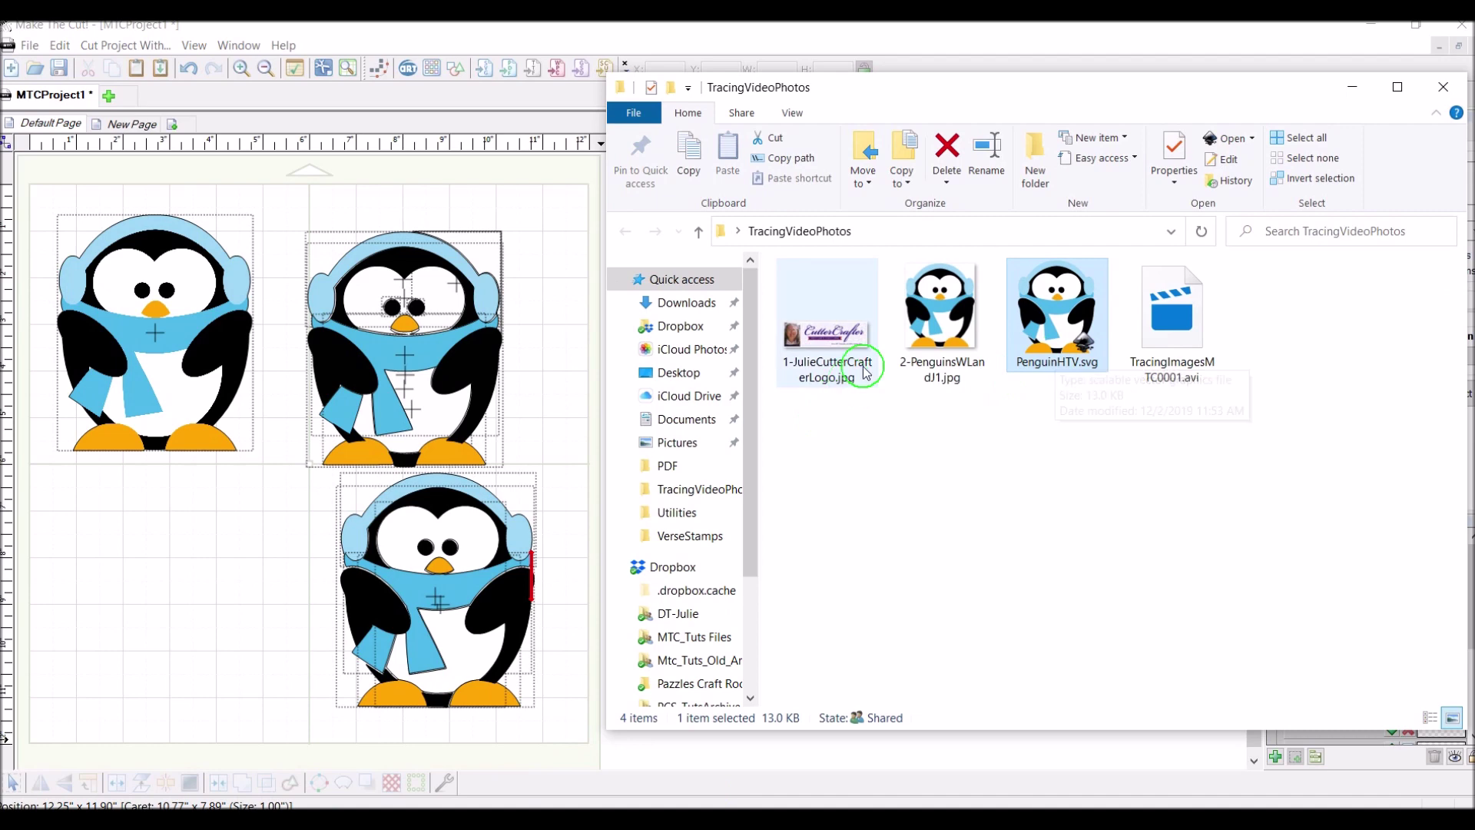
left_click(953, 320)
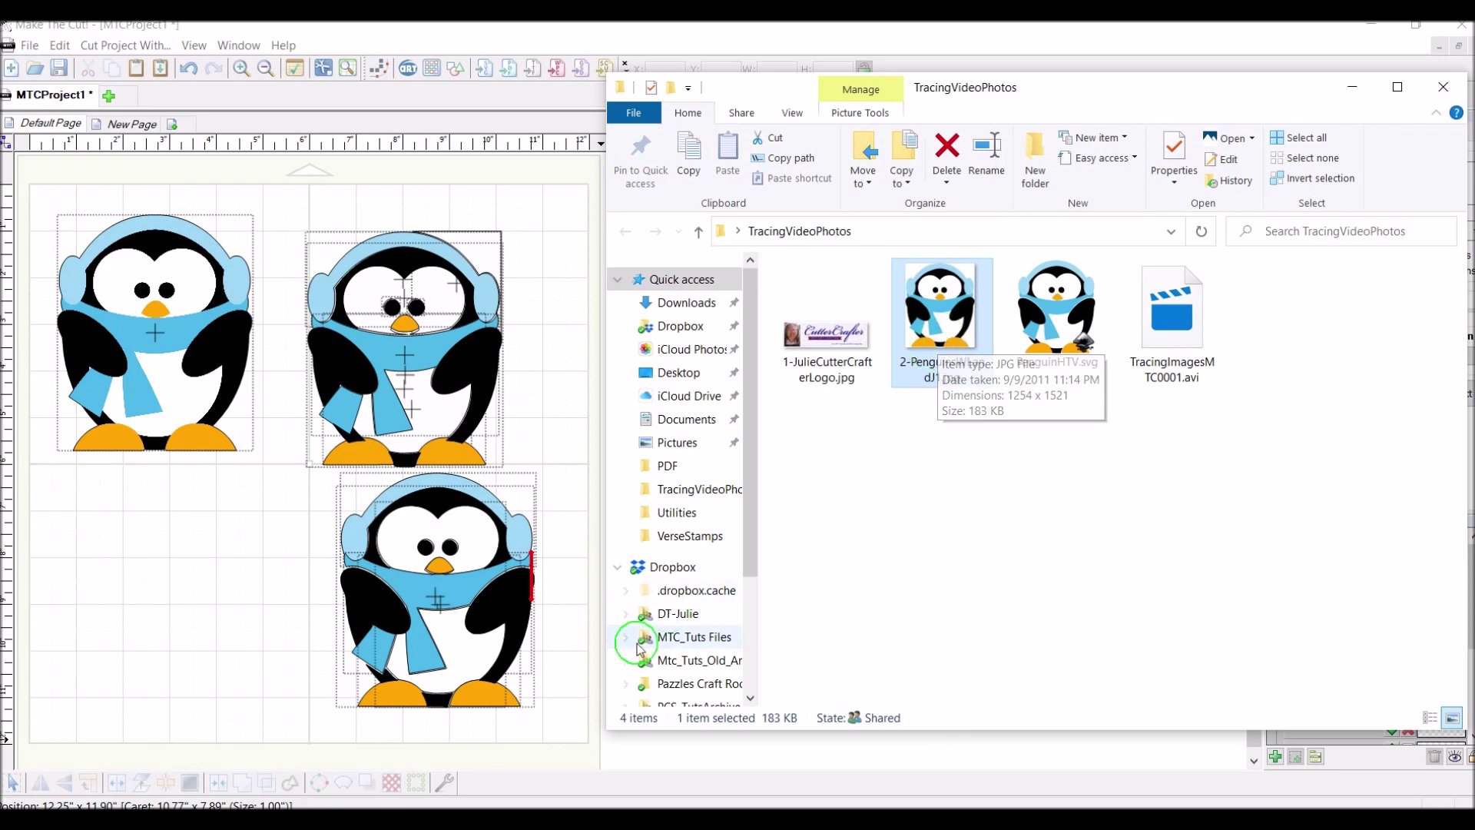
left_click(1436, 90)
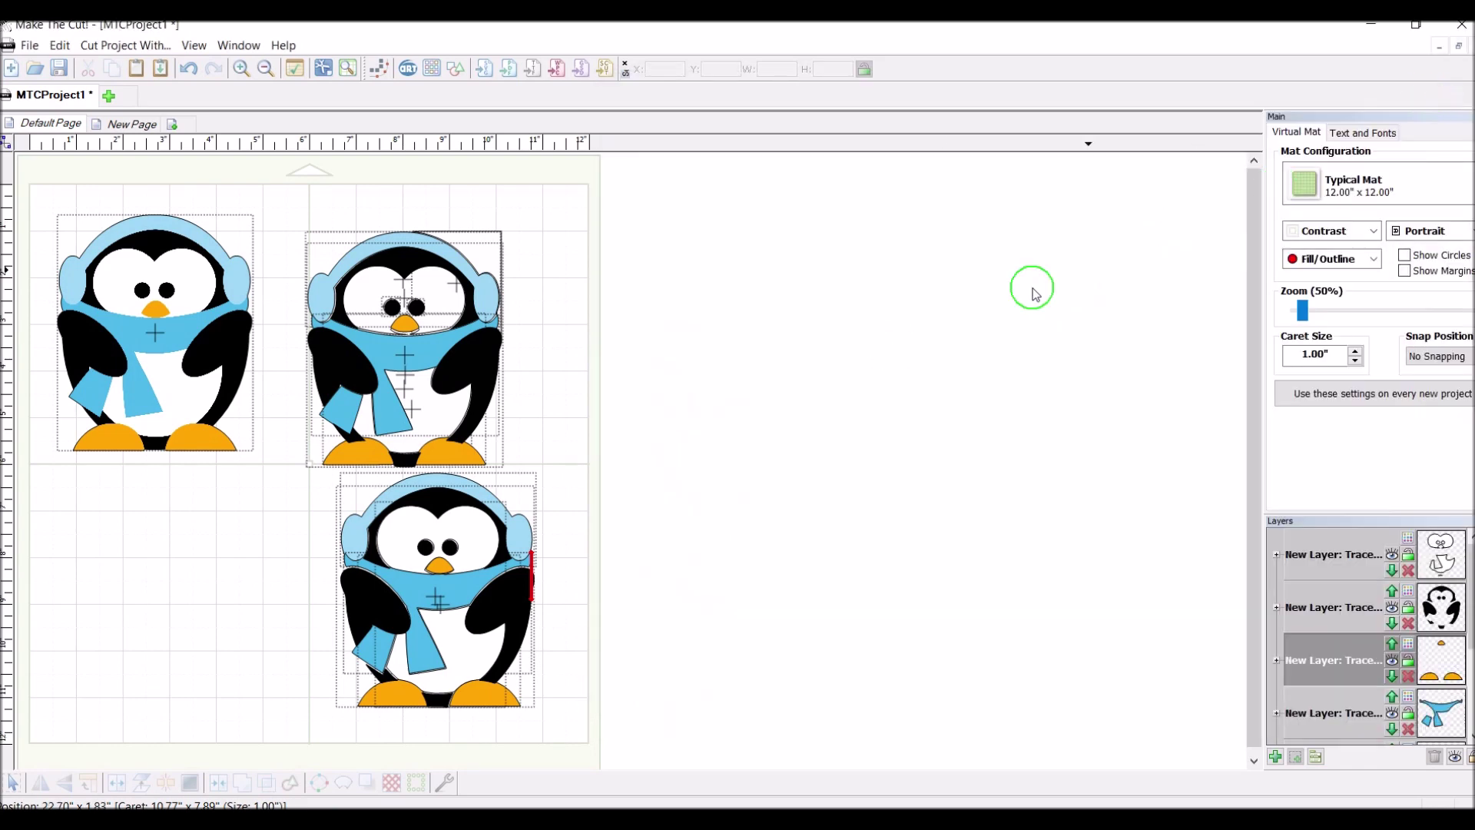